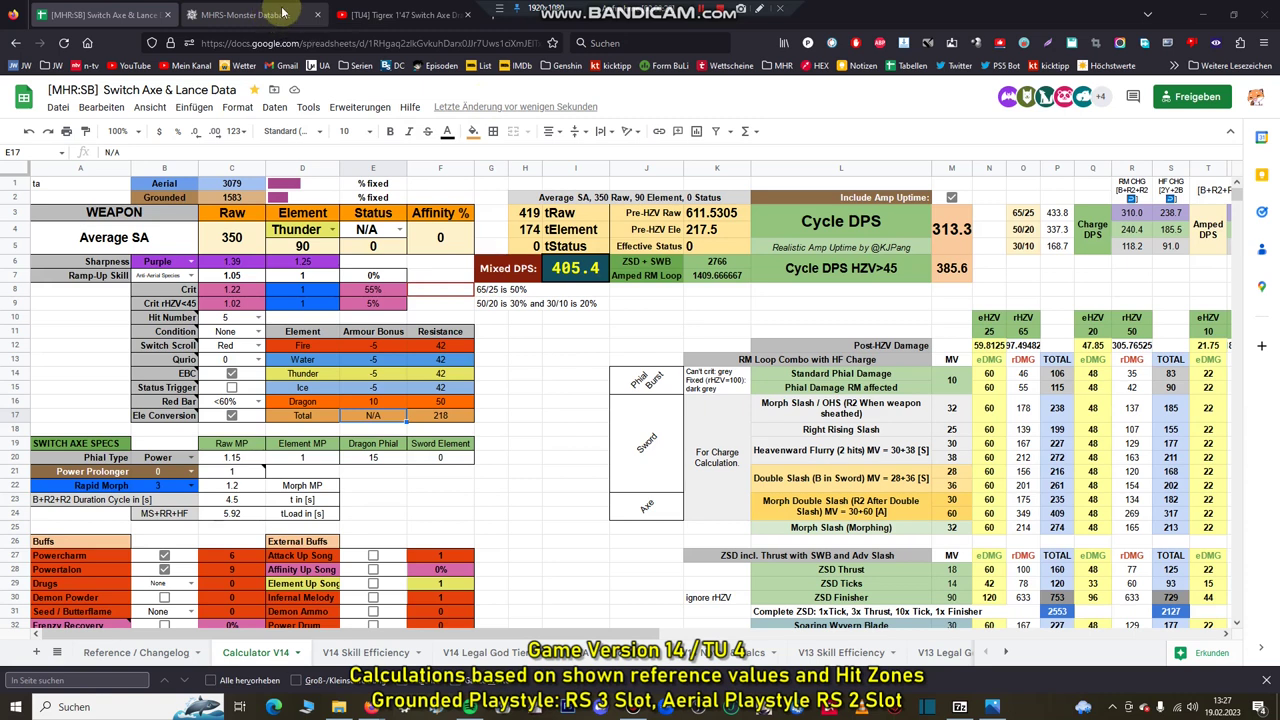
Open the Tigrex Switch Axe Dragon Conversion video page and read the comment thread asking why this axe was used over Narwa
{"action": "left_click", "coordinate": [392, 14]}
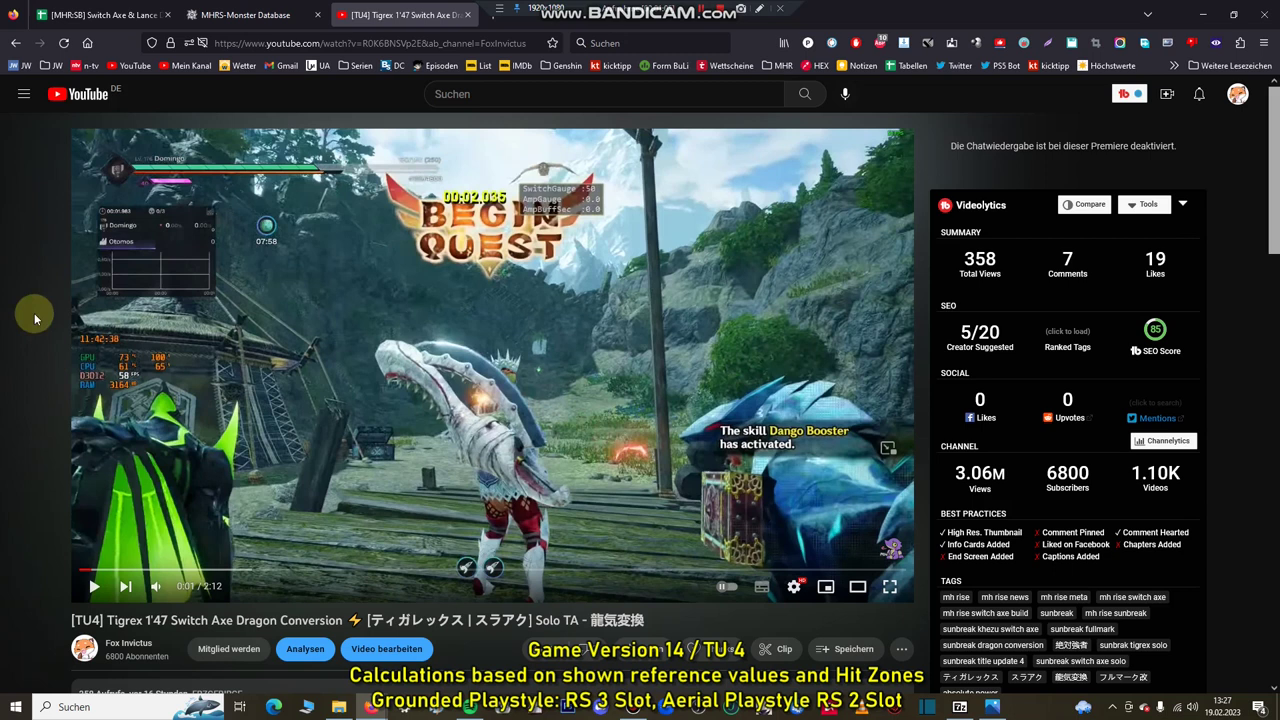
{"action": "scroll", "coordinate": [12, 362], "scroll_direction": "down", "scroll_amount": 5}
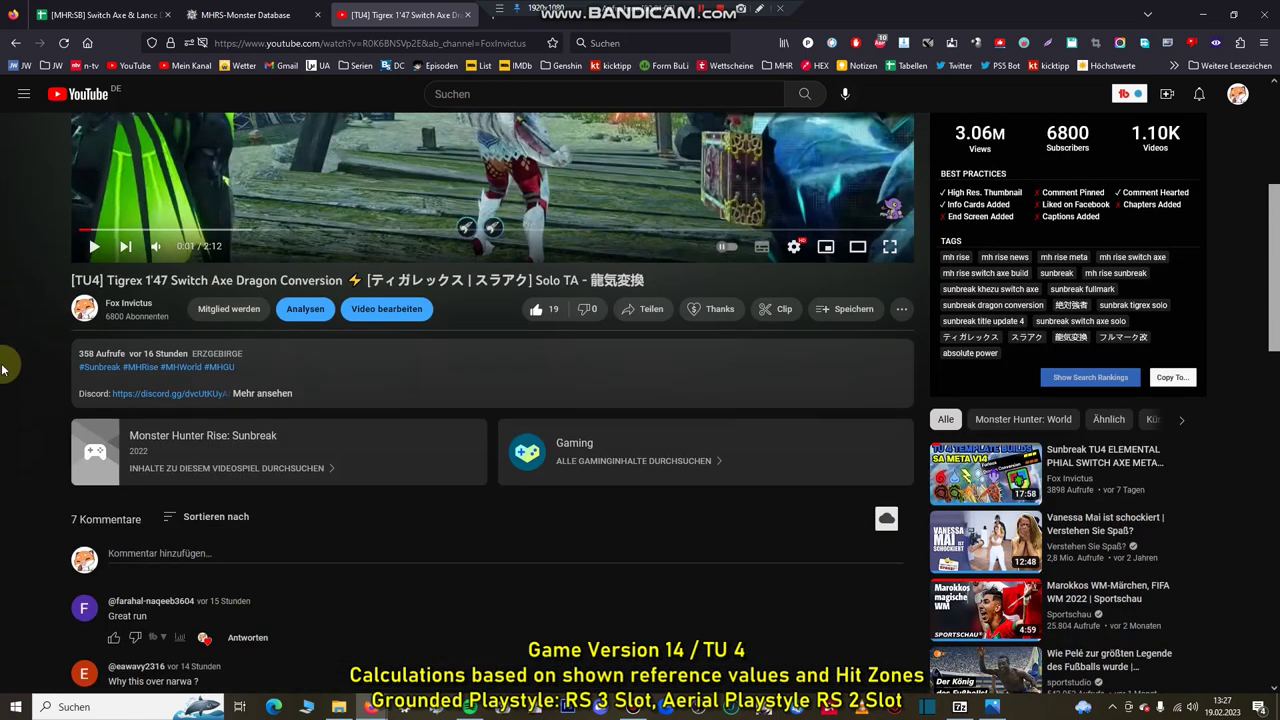
{"action": "scroll", "coordinate": [140, 425], "scroll_direction": "down", "scroll_amount": 1}
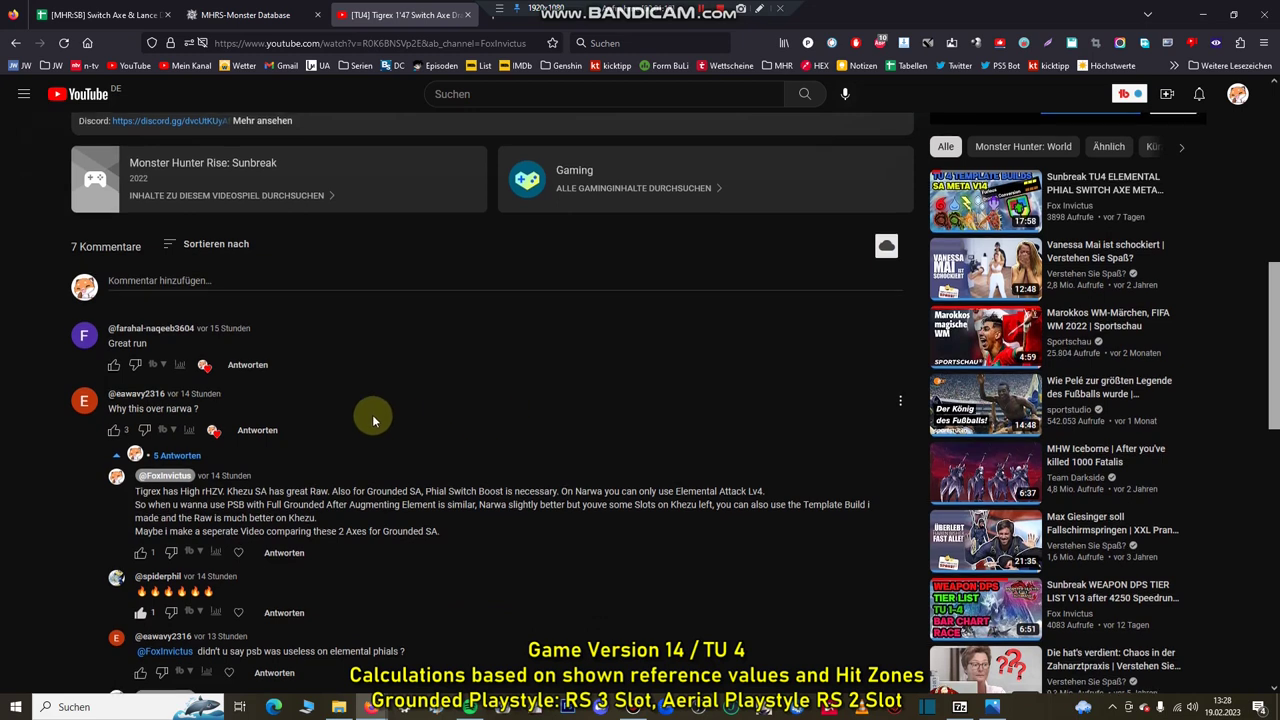
{"action": "scroll", "coordinate": [585, 387], "scroll_direction": "down", "scroll_amount": 2}
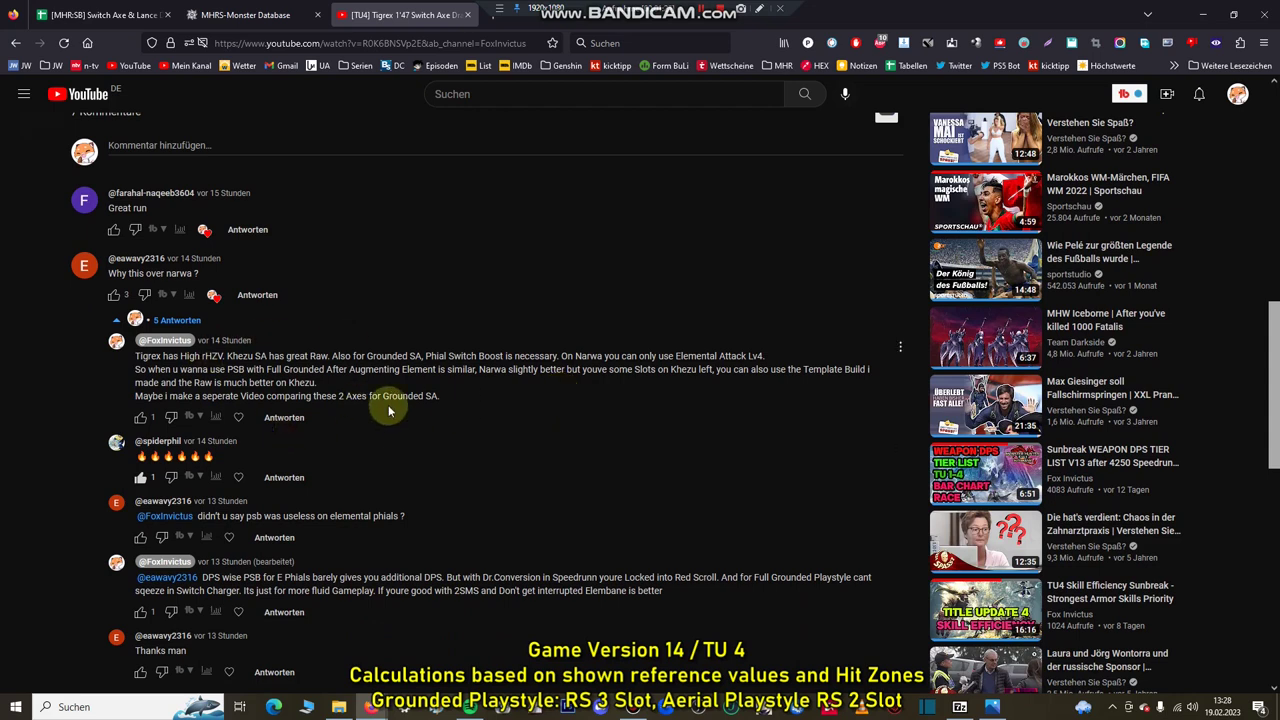
{"action": "scroll", "coordinate": [548, 429], "scroll_direction": "up", "scroll_amount": 2}
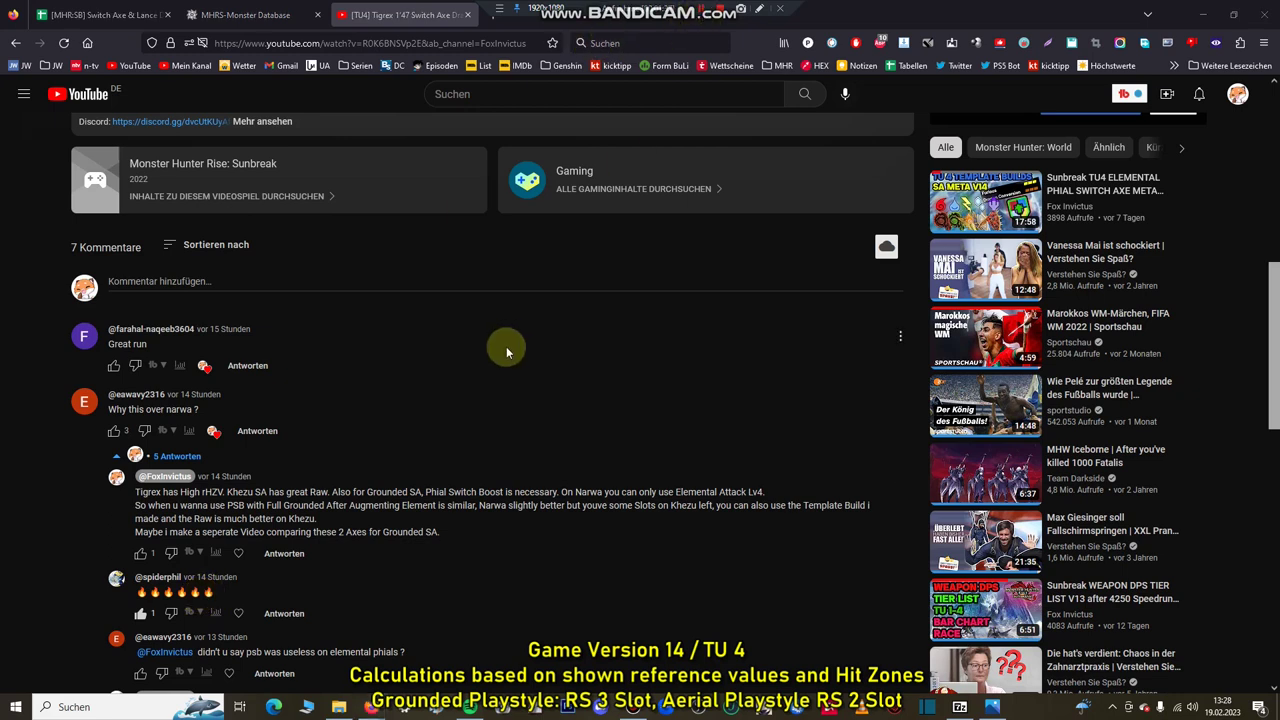
{"action": "scroll", "coordinate": [425, 410], "scroll_direction": "down", "scroll_amount": 1}
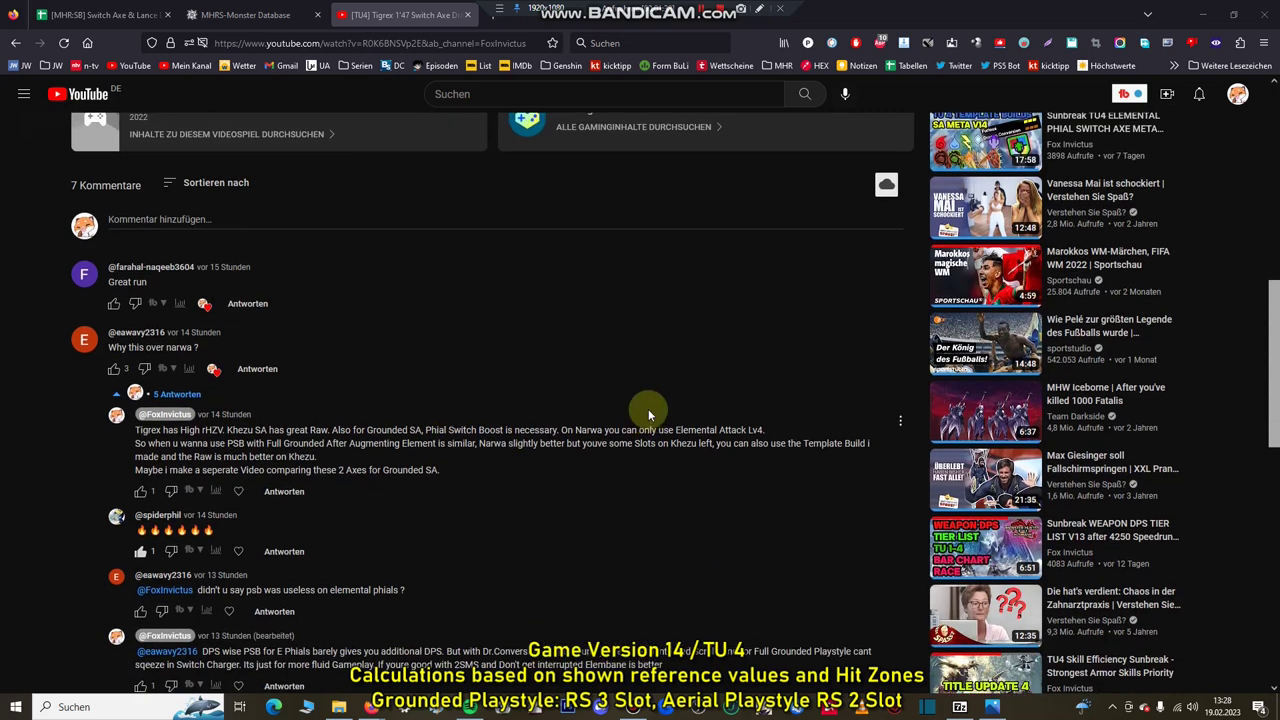
{"action": "scroll", "coordinate": [600, 400], "scroll_direction": "up", "scroll_amount": 5}
Switch to the MHRS Monster Database and examine Tigrex's hit zones and stats for the M★4 Absolute Power quest
{"action": "left_click", "coordinate": [284, 15]}
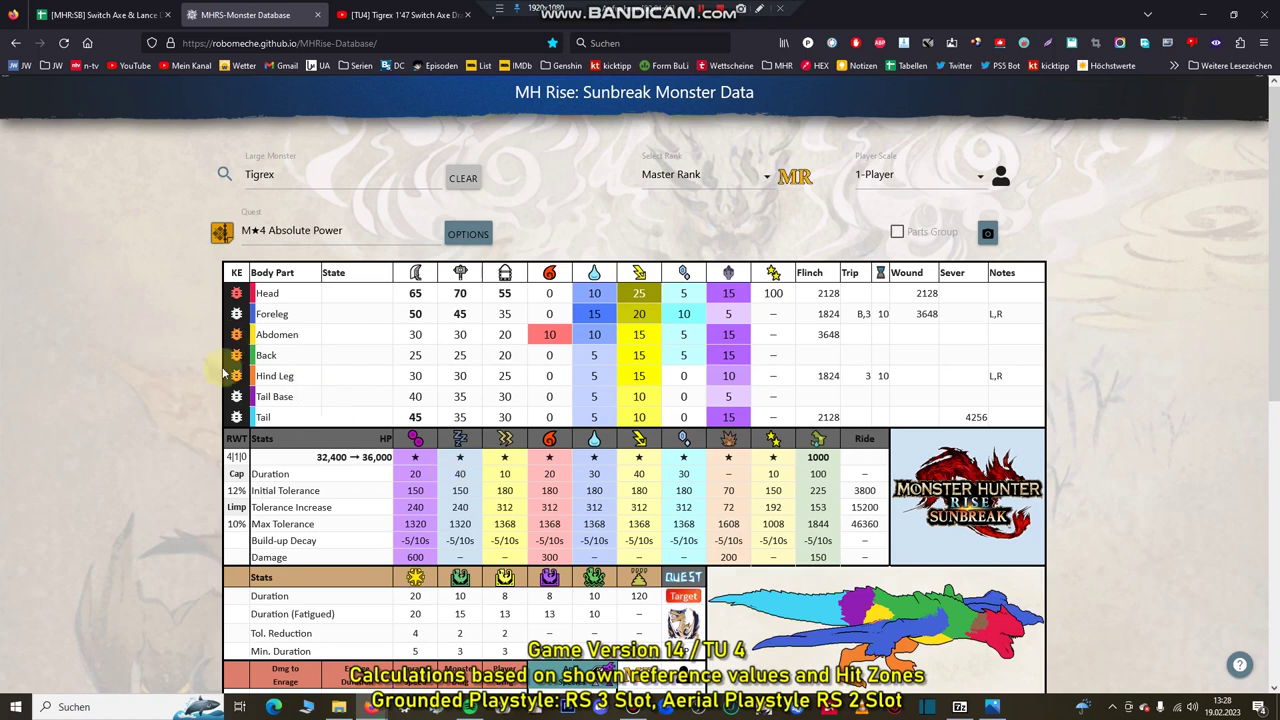
{"action": "left_click", "coordinate": [150, 14]}
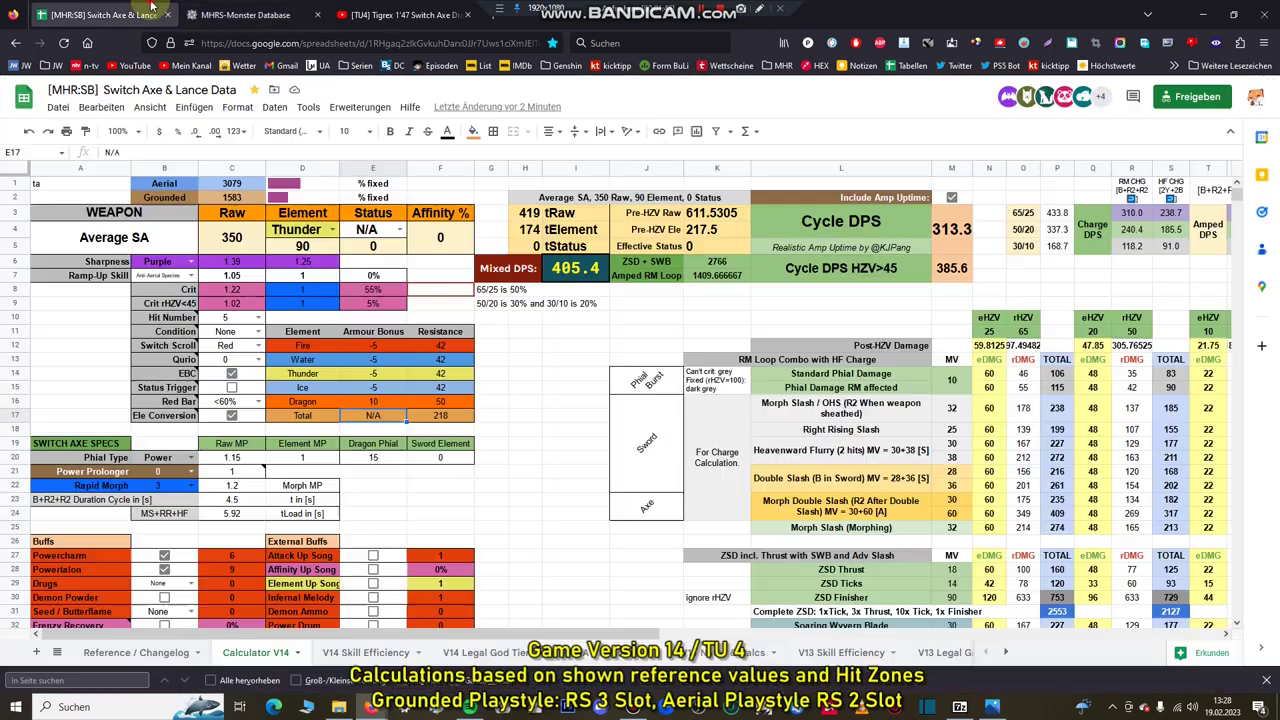
{"action": "left_click", "coordinate": [245, 14]}
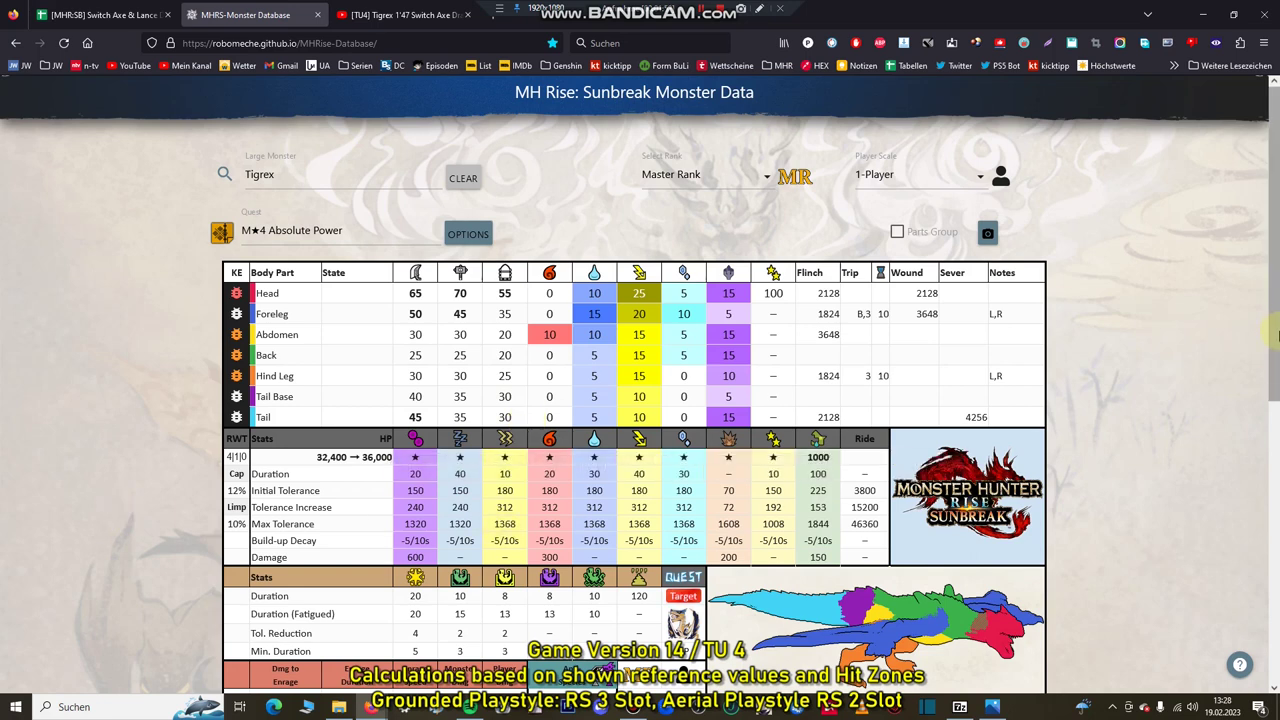
{"action": "left_click_drag", "start_coordinate": [1276, 335], "coordinate": [1276, 367]}
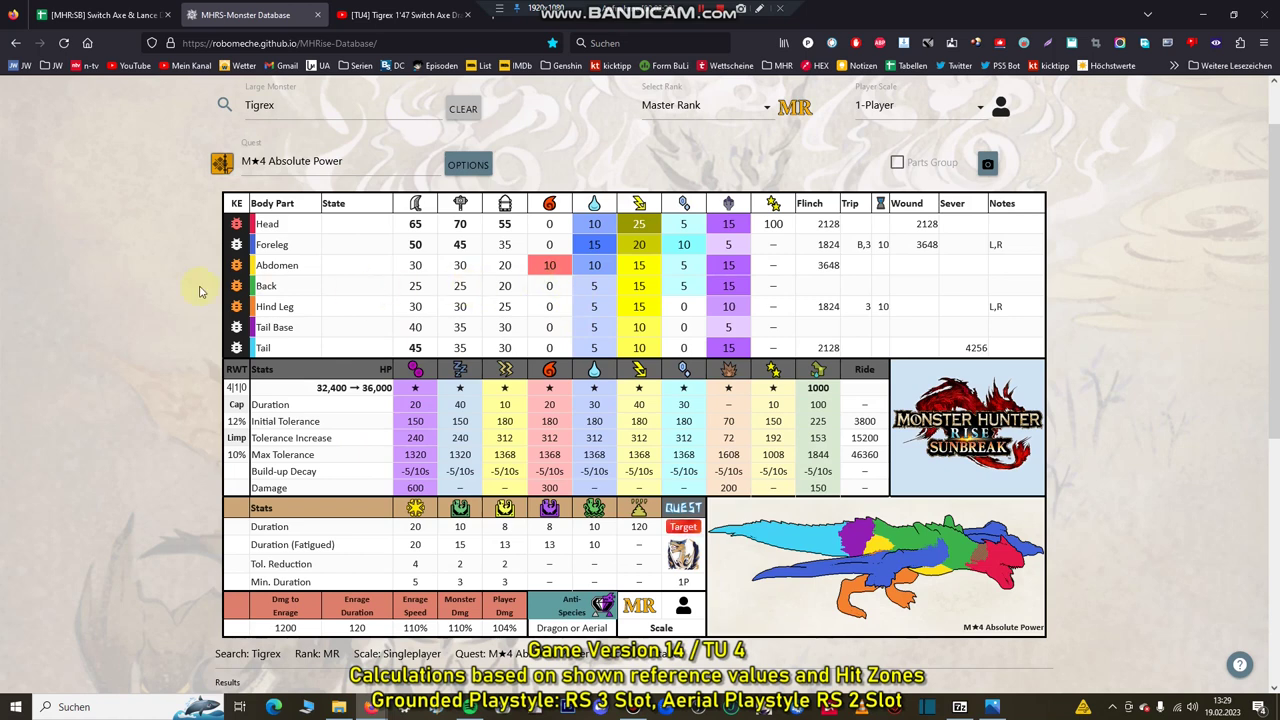
{"action": "scroll", "coordinate": [203, 293], "scroll_direction": "up", "scroll_amount": 1}
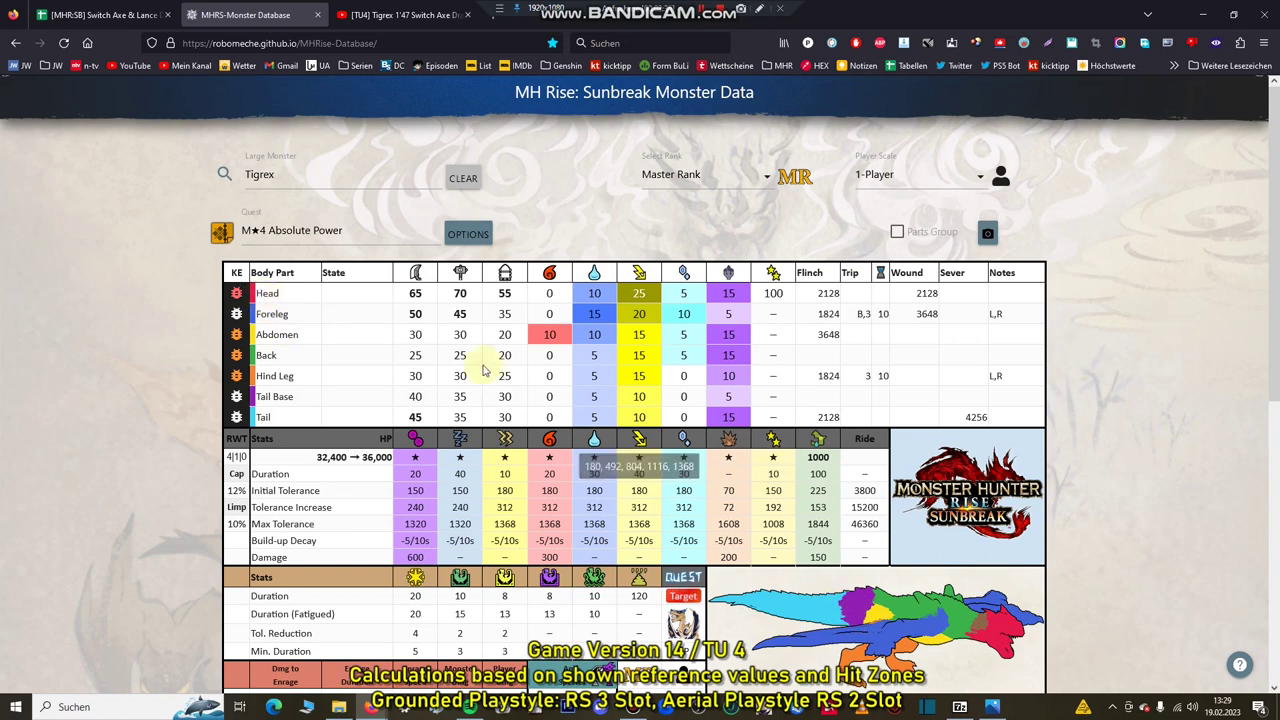
{"action": "key", "text": "ctrl+Tab"}
{"action": "left_click", "coordinate": [545, 358]}
{"action": "scroll", "coordinate": [545, 358], "scroll_direction": "up", "scroll_amount": 3}
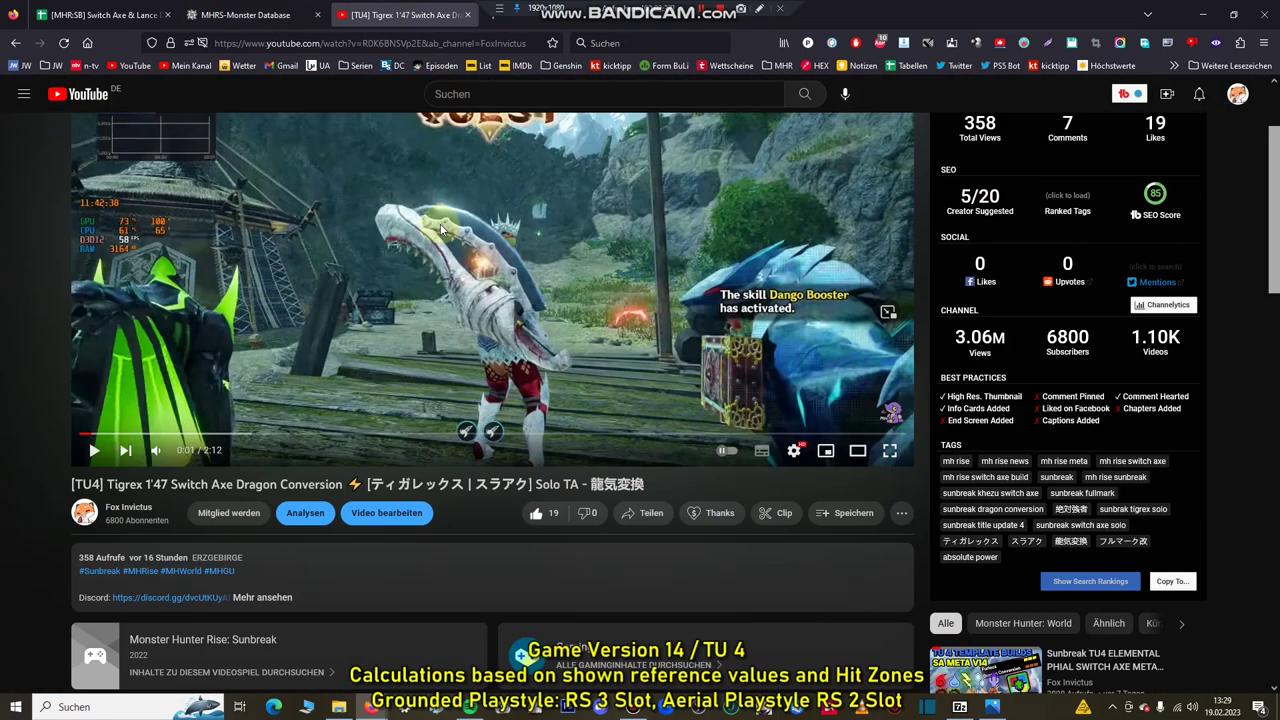
{"action": "left_click", "coordinate": [263, 20]}
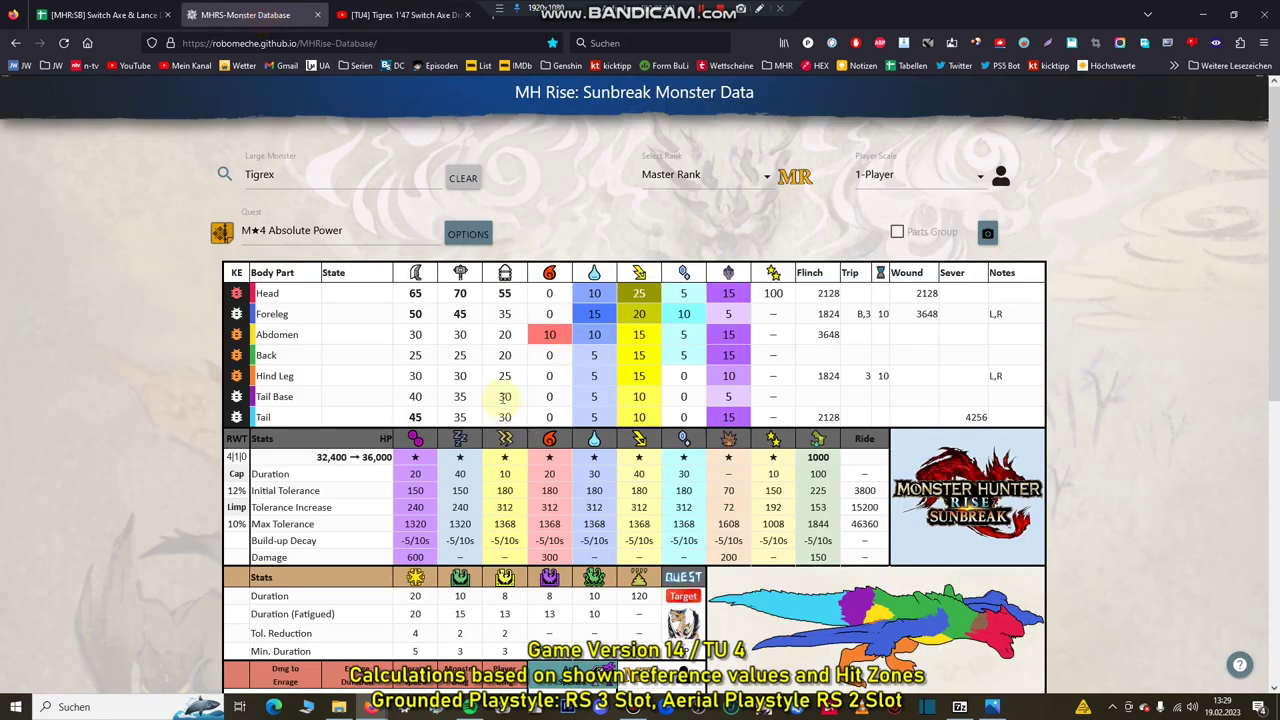
{"action": "scroll", "coordinate": [590, 440], "scroll_direction": "down", "scroll_amount": 1}
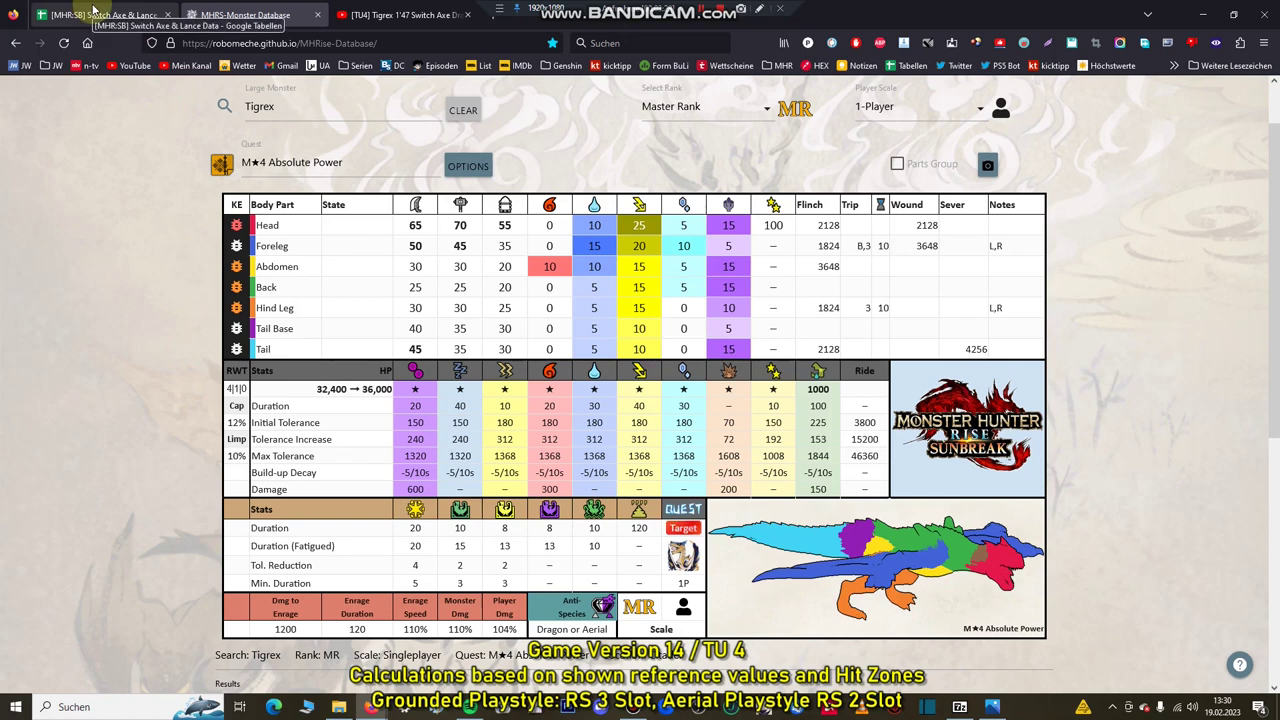
Compare the hit zone weighting and crit values in the Calculator V14 sheet with Tigrex's hit zones in the monster database
{"action": "left_click", "coordinate": [93, 12]}
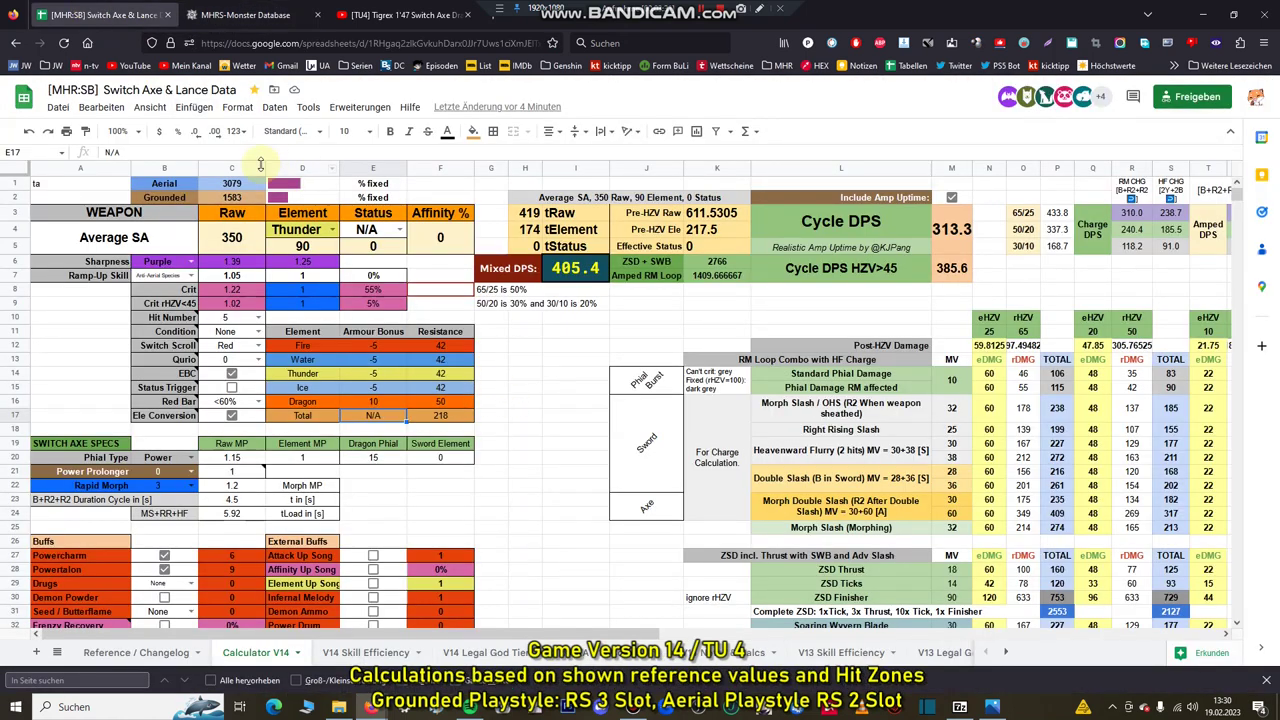
{"action": "left_click", "coordinate": [245, 14]}
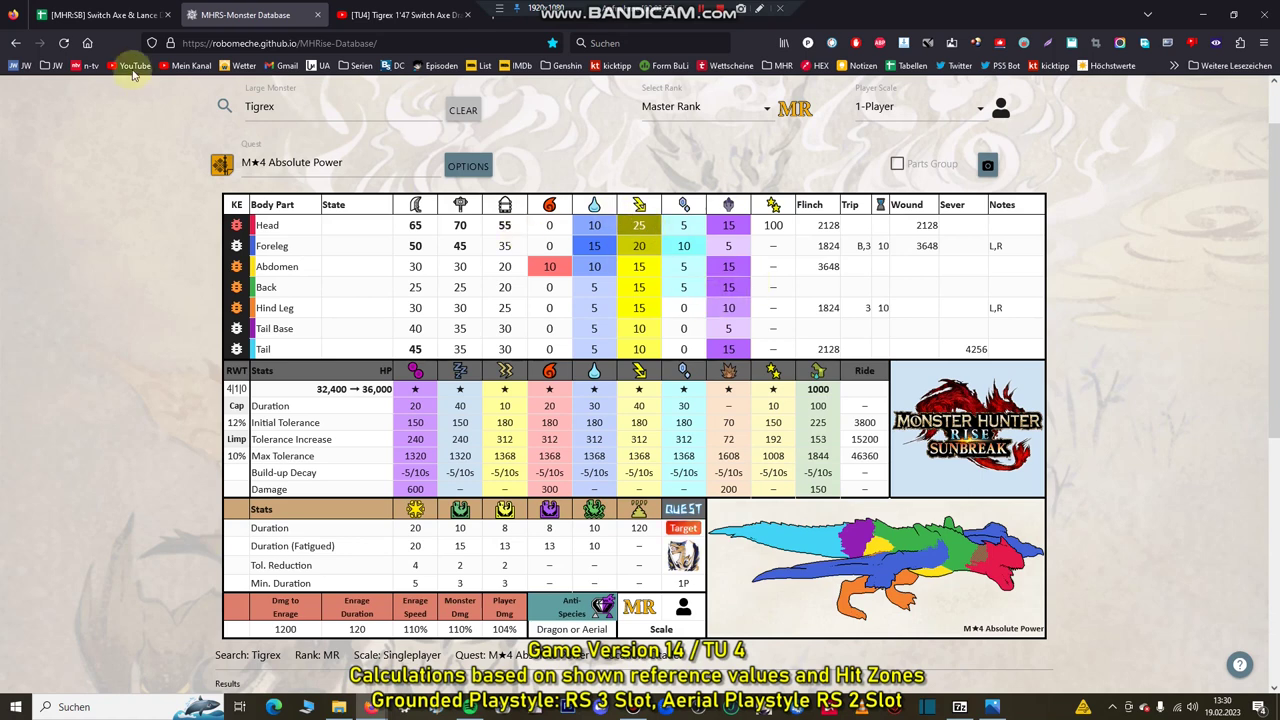
{"action": "left_click", "coordinate": [92, 12]}
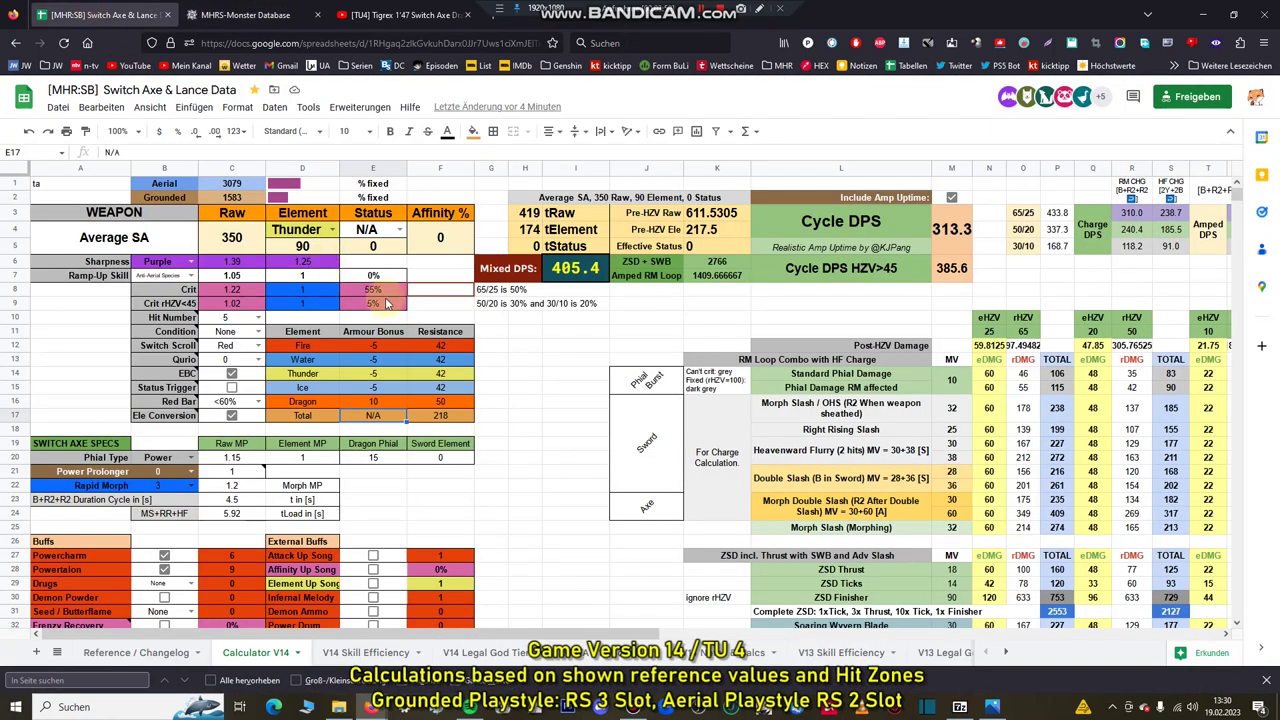
{"action": "scroll", "coordinate": [360, 340], "scroll_direction": "down", "scroll_amount": 1}
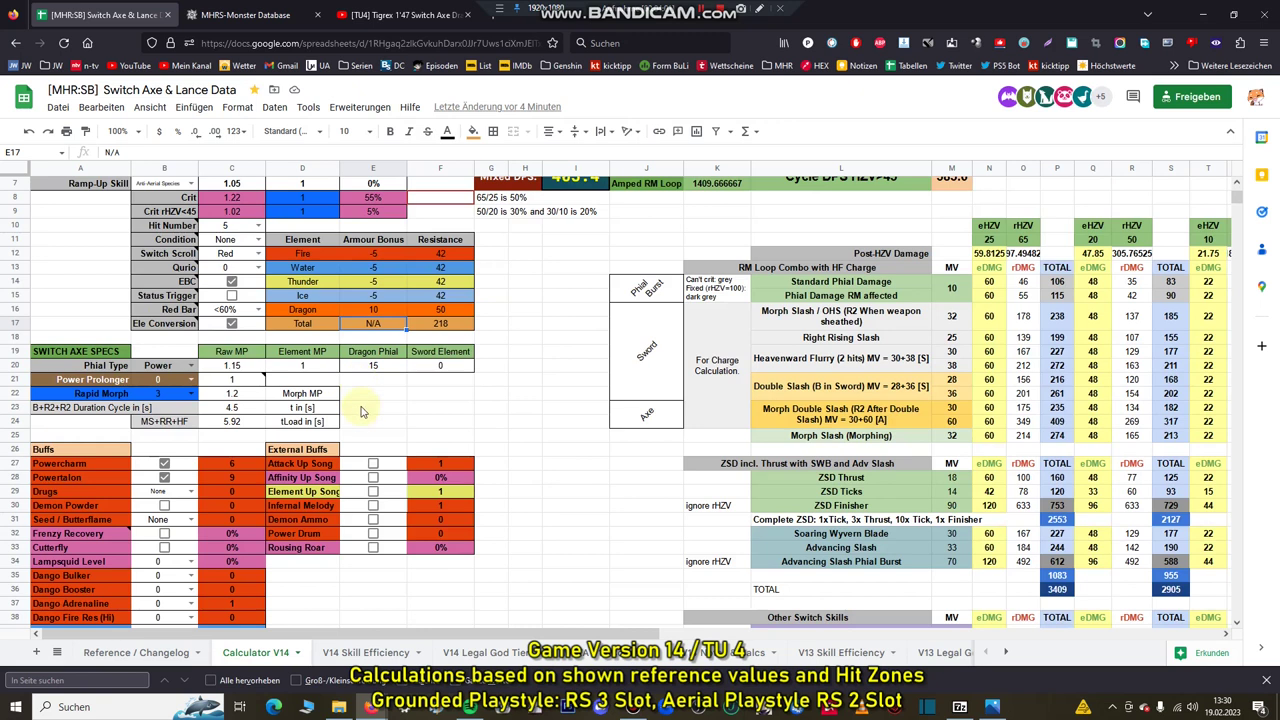
Look through the V14 sheets of the Switch Axe workbook and go to the New Augmentations section of V14 Notes & Calcs
{"action": "left_click", "coordinate": [344, 652]}
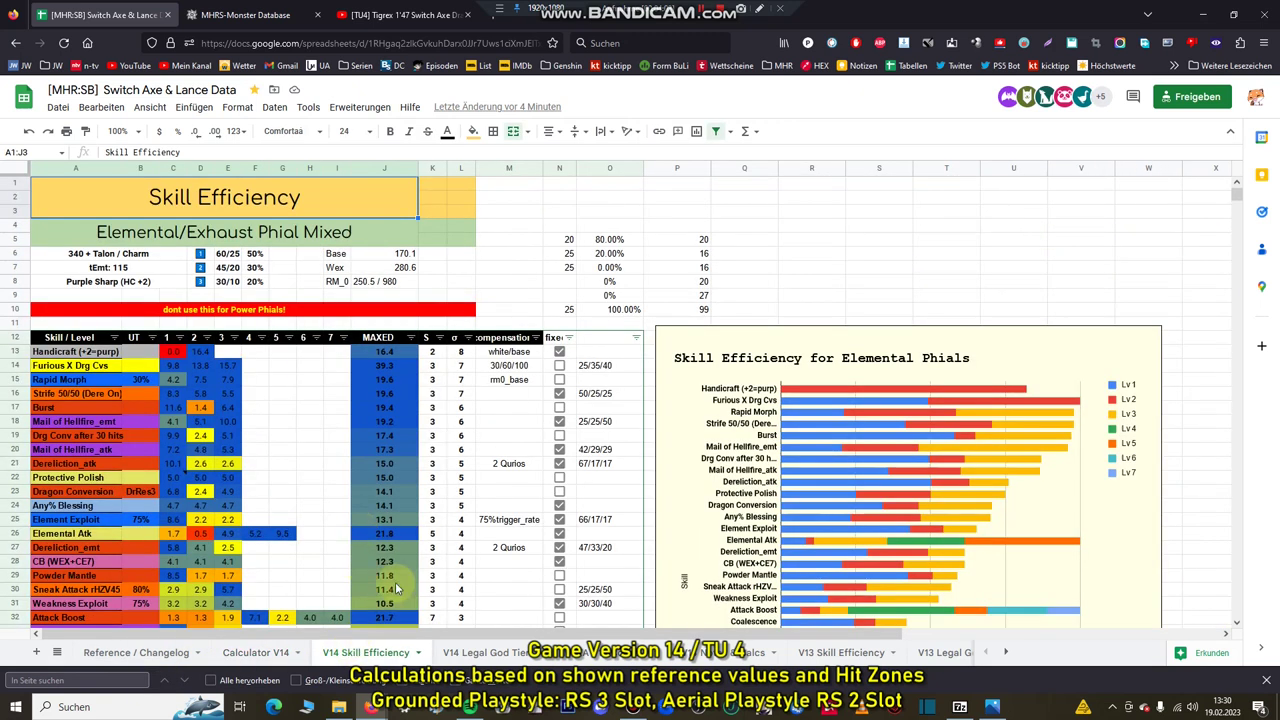
{"action": "left_click", "coordinate": [488, 654]}
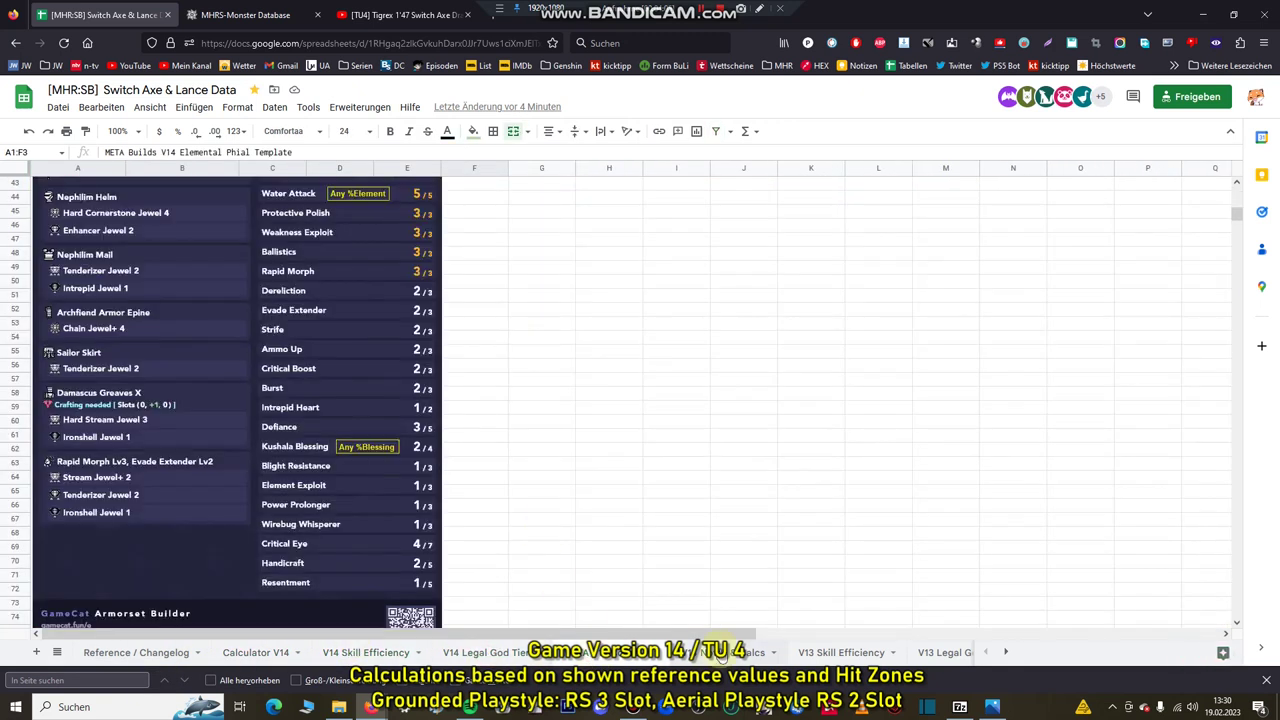
{"action": "left_click", "coordinate": [702, 660]}
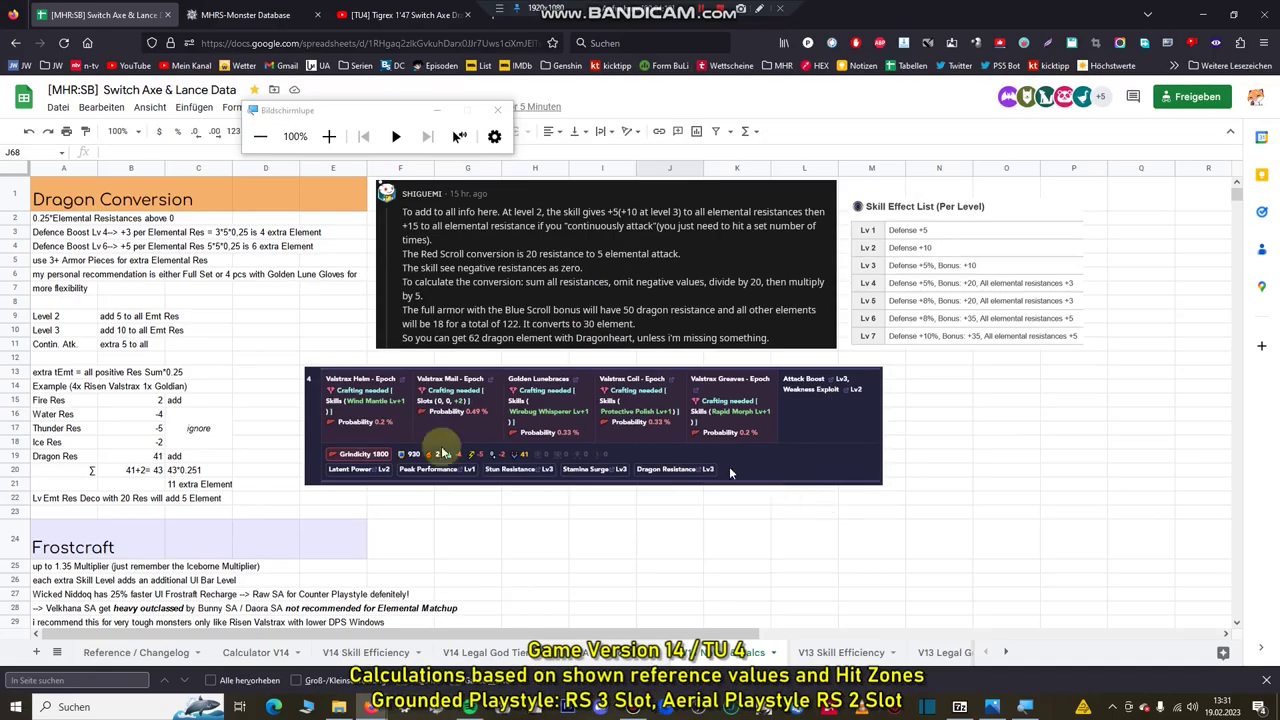
{"action": "scroll", "coordinate": [221, 512], "scroll_direction": "down", "scroll_amount": 5}
{"action": "scroll", "coordinate": [221, 512], "scroll_direction": "down", "scroll_amount": 5}
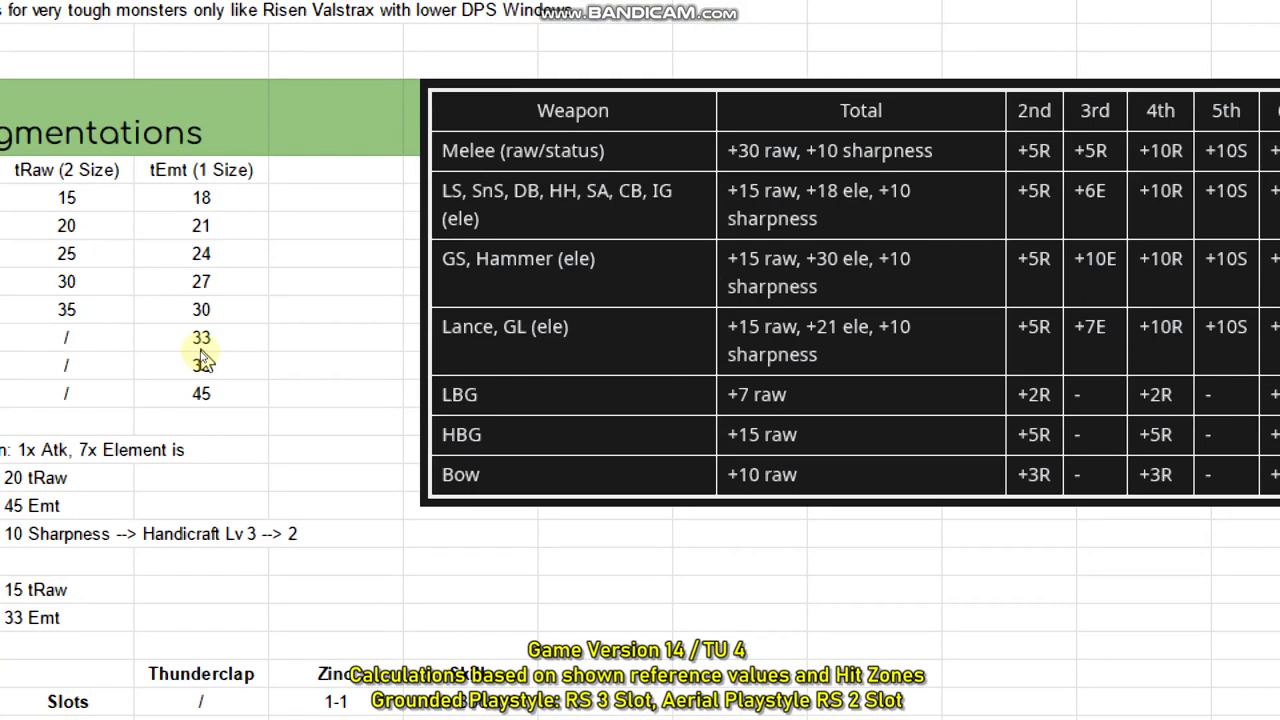
{"action": "left_click_drag", "start_coordinate": [300, 312], "coordinate": [306, 414]}
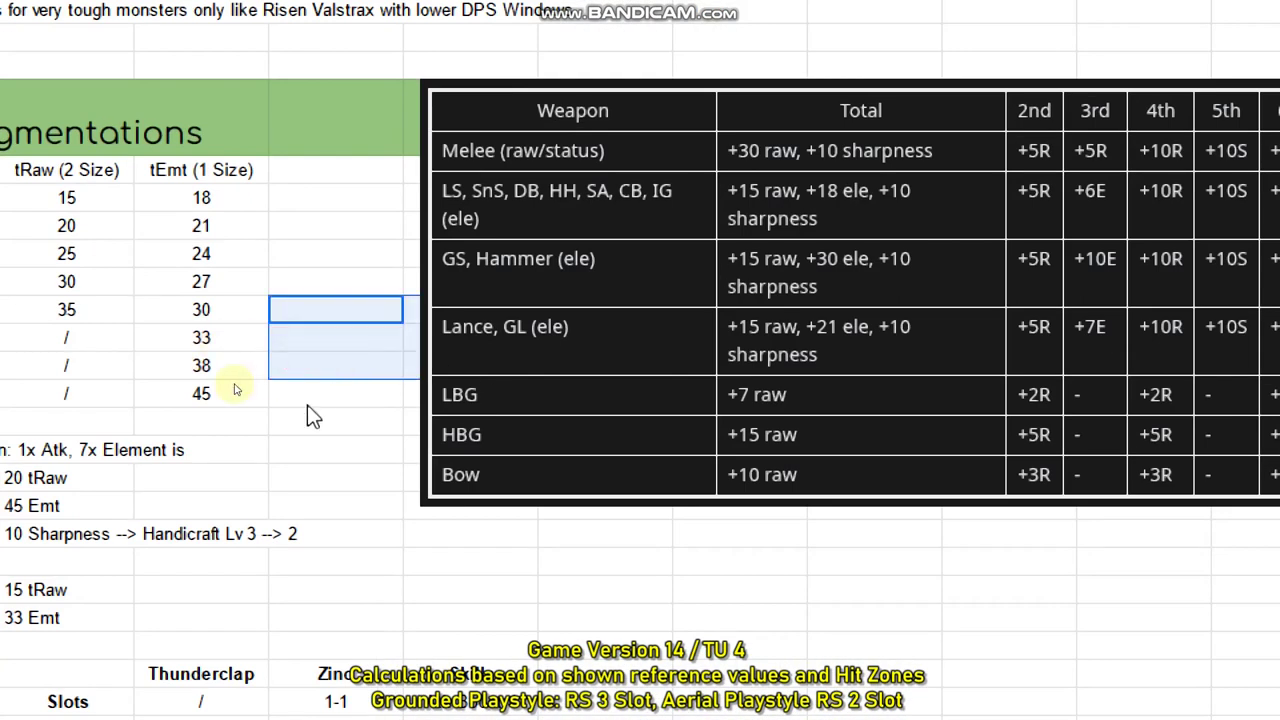
{"action": "left_click", "coordinate": [295, 420]}
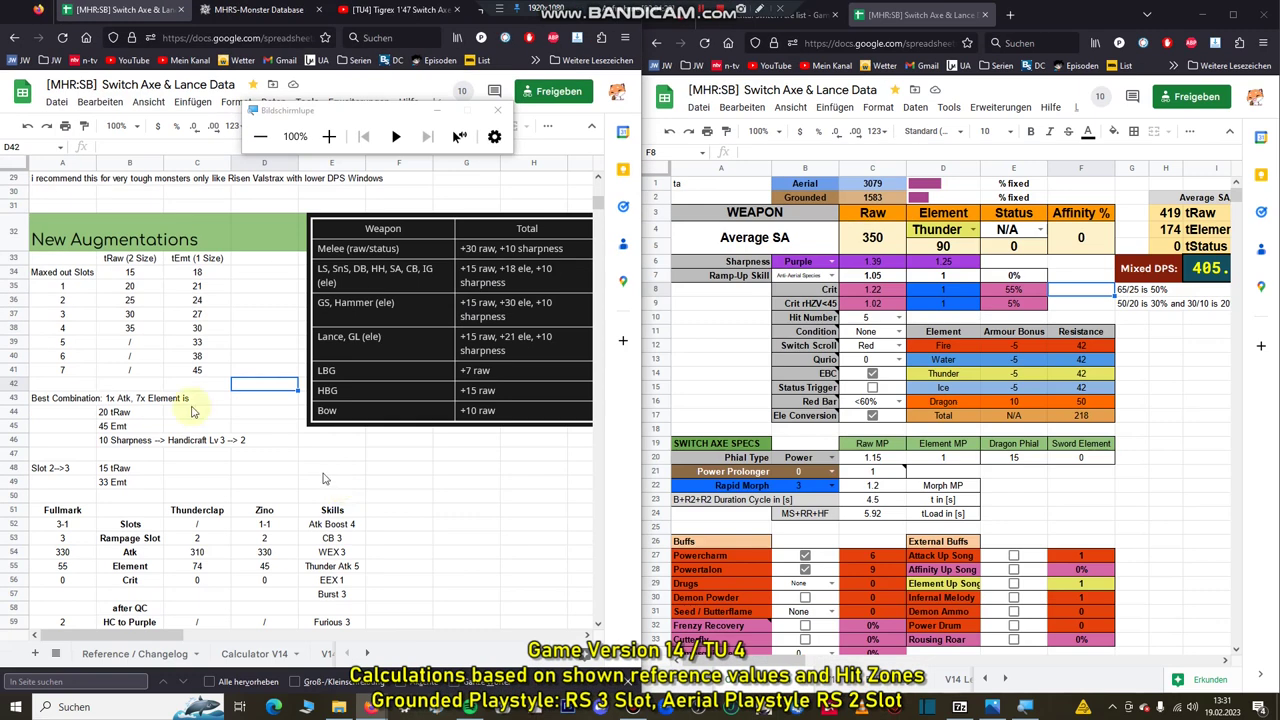
{"action": "left_click", "coordinate": [524, 573]}
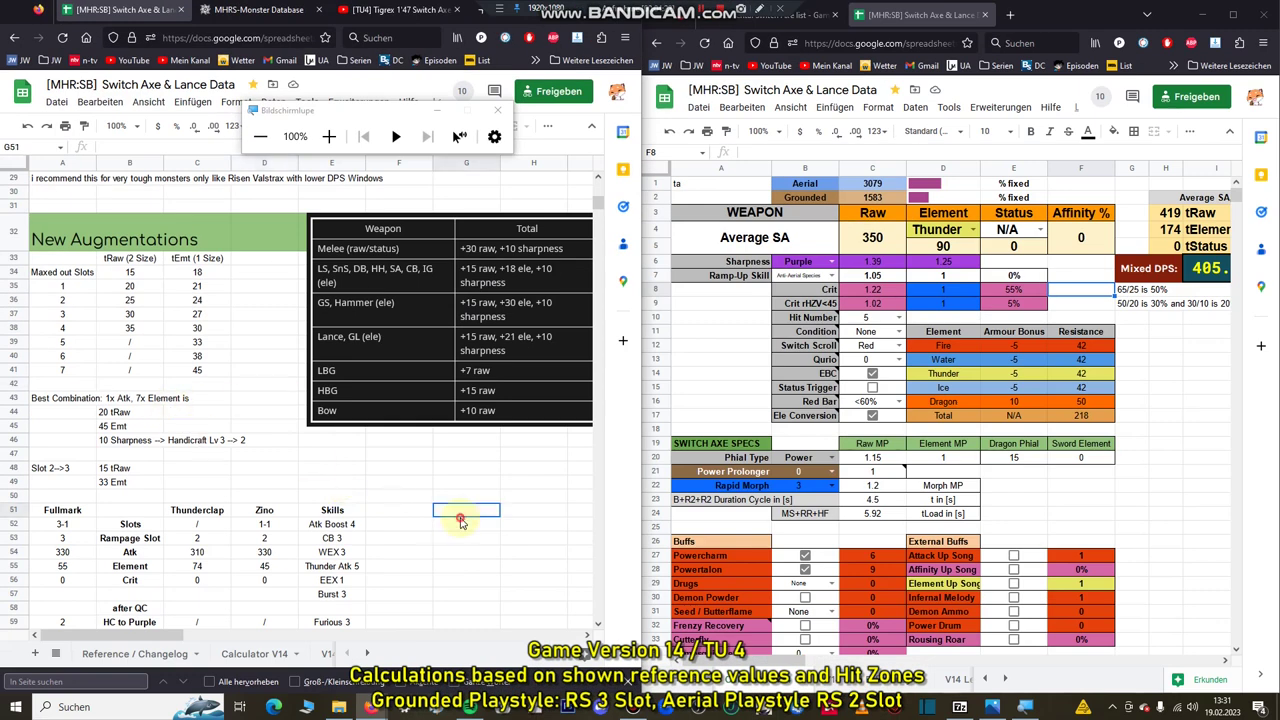
{"action": "left_click", "coordinate": [590, 10]}
{"action": "key", "text": "super"}
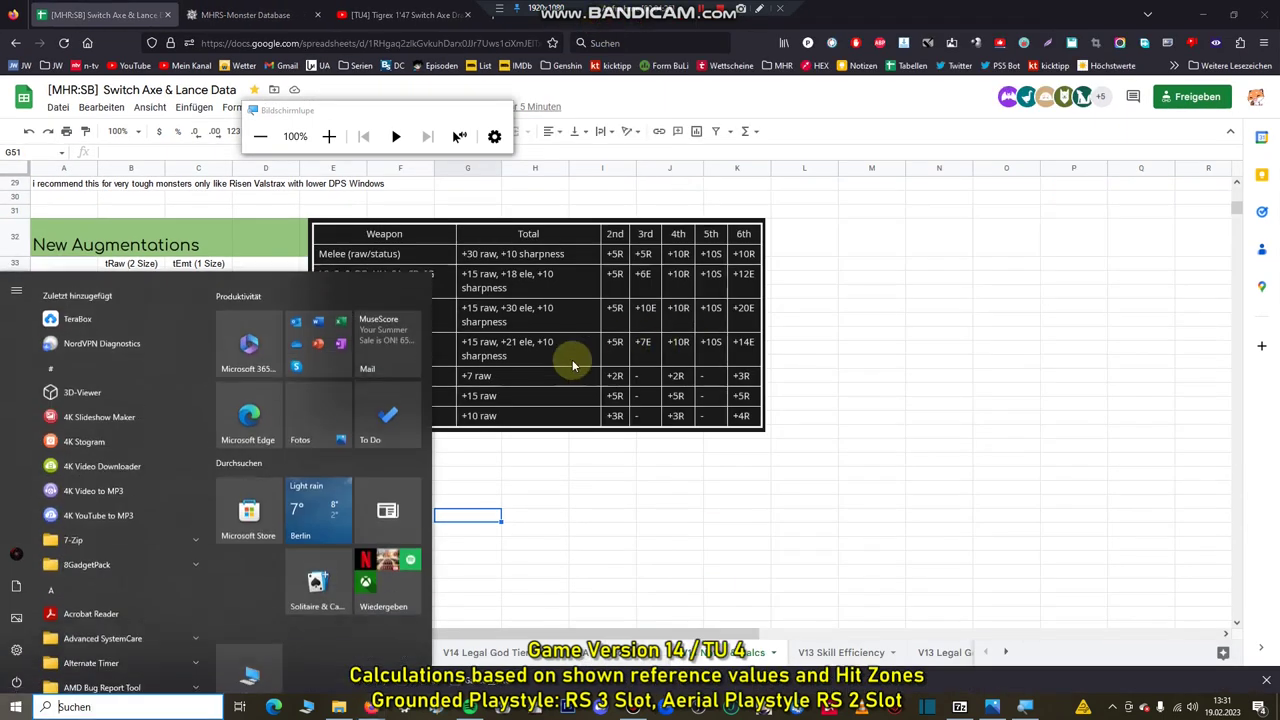
{"action": "left_click", "coordinate": [736, 527]}
{"action": "scroll", "coordinate": [660, 405], "scroll_direction": "up", "scroll_amount": 2}
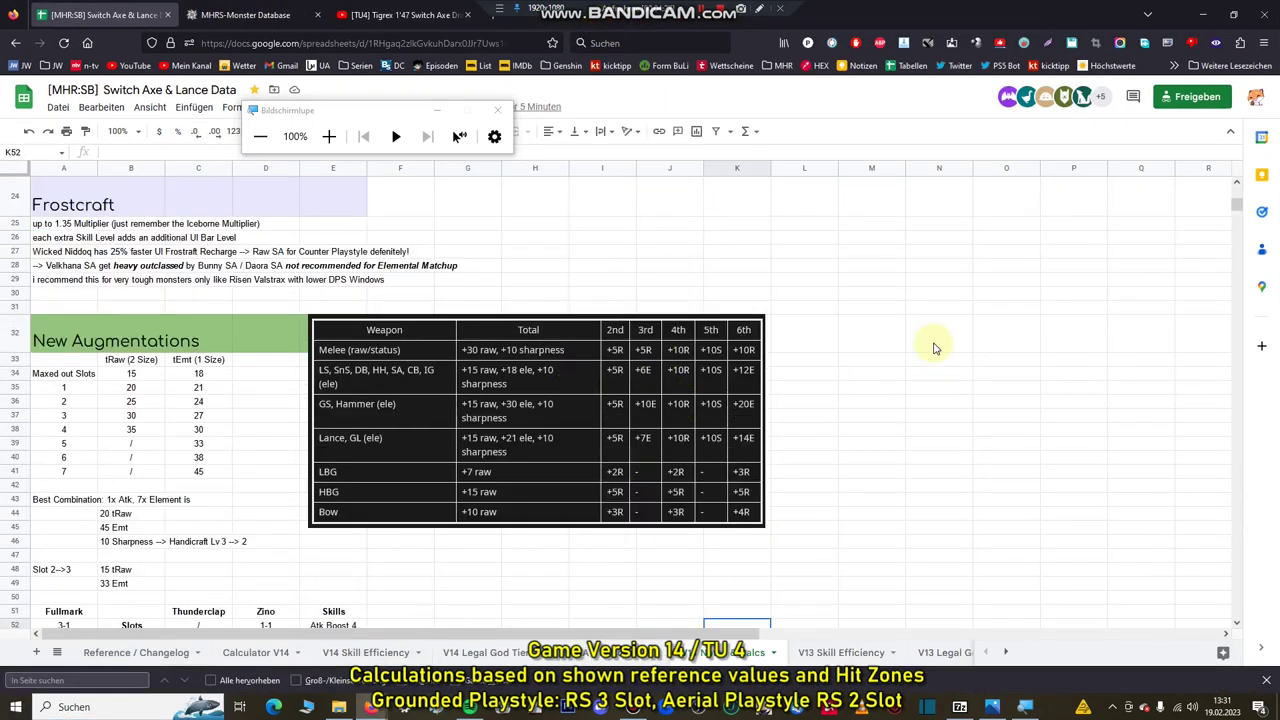
Enlarge the page to 133% and examine the tRaw and tEmt values per slot in the New Augmentations table
{"action": "key", "text": "ctrl+plus"}
{"action": "key", "text": "ctrl+plus"}
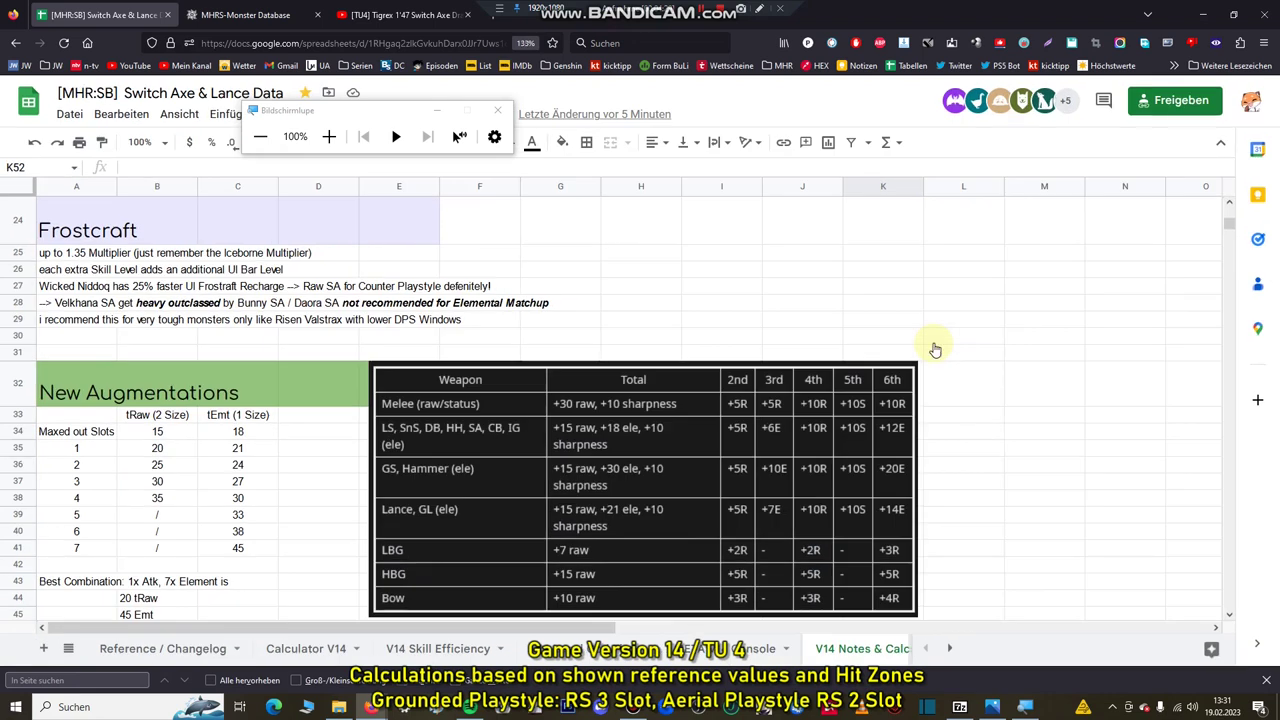
{"action": "scroll", "coordinate": [765, 380], "scroll_direction": "down", "scroll_amount": 2}
{"action": "left_click", "coordinate": [150, 378]}
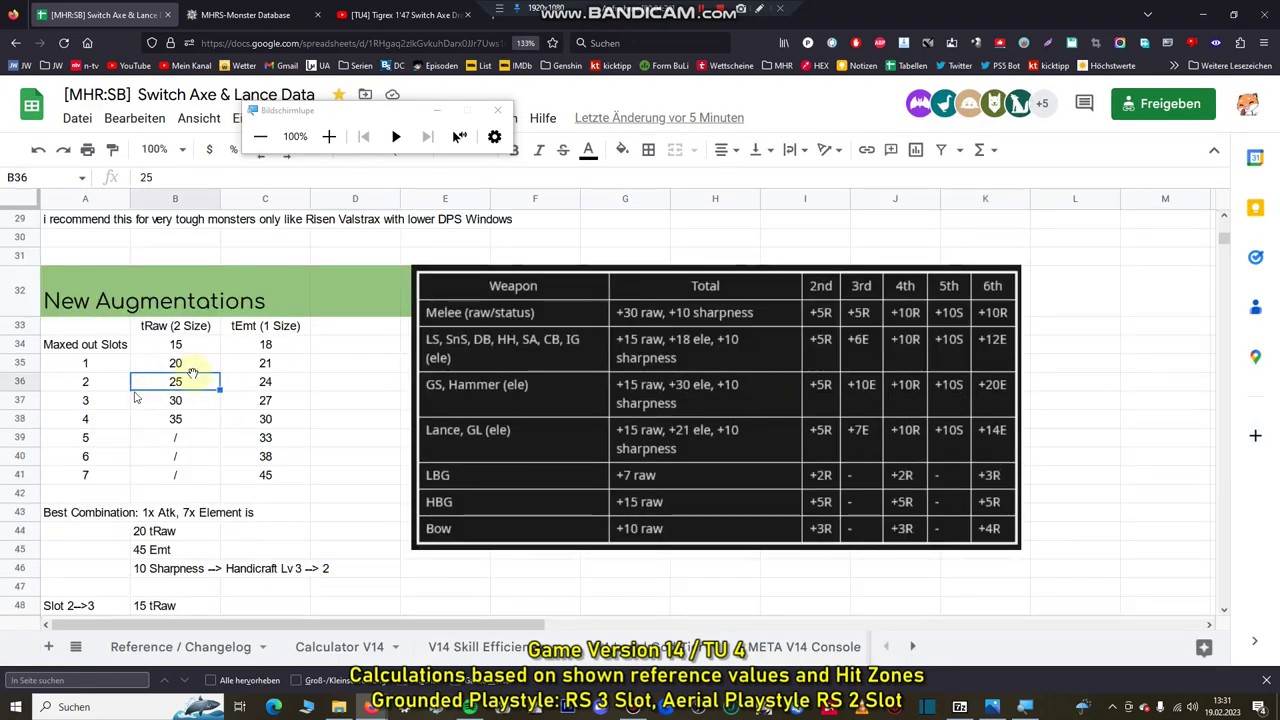
{"action": "scroll", "coordinate": [220, 410], "scroll_direction": "down", "scroll_amount": 4}
{"action": "scroll", "coordinate": [225, 330], "scroll_direction": "up", "scroll_amount": 2}
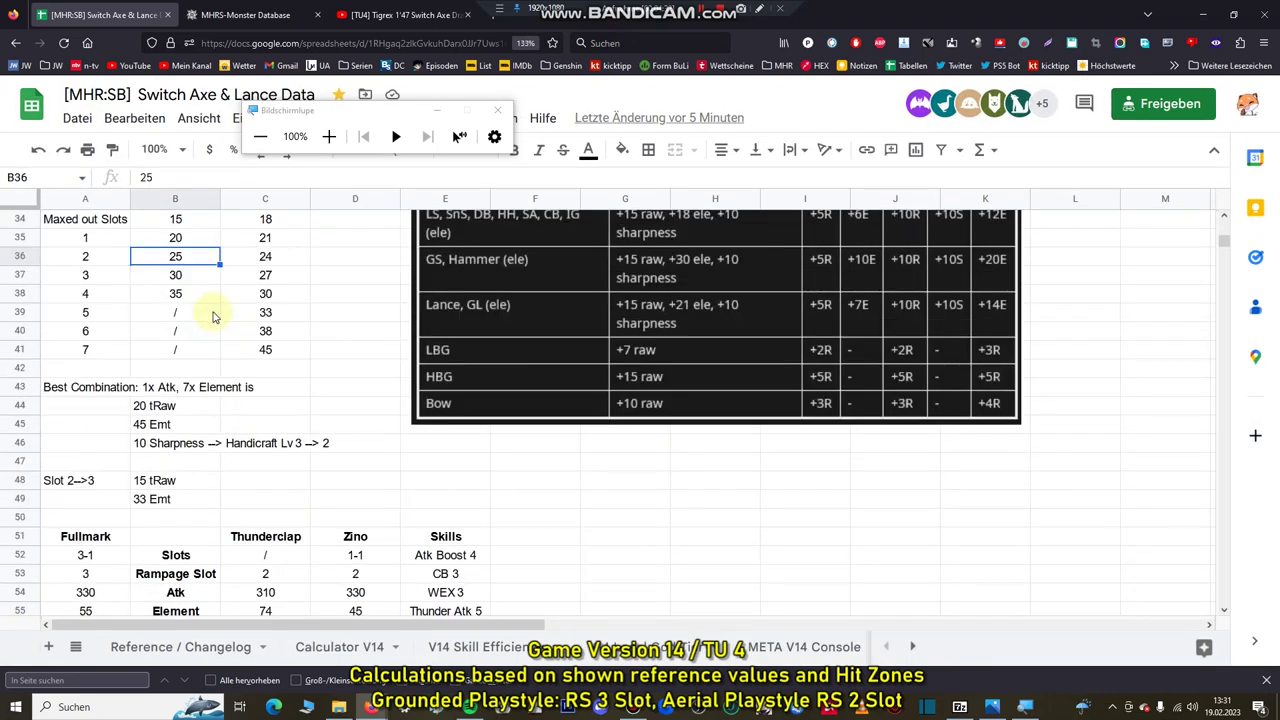
{"action": "scroll", "coordinate": [213, 317], "scroll_direction": "up", "scroll_amount": 2}
{"action": "left_click_drag", "start_coordinate": [175, 361], "coordinate": [265, 440]}
Examine the weapon comparison below the augmentations, going through the Fullmark, Thunderclap and Zino columns
{"action": "scroll", "coordinate": [282, 428], "scroll_direction": "down", "scroll_amount": 4}
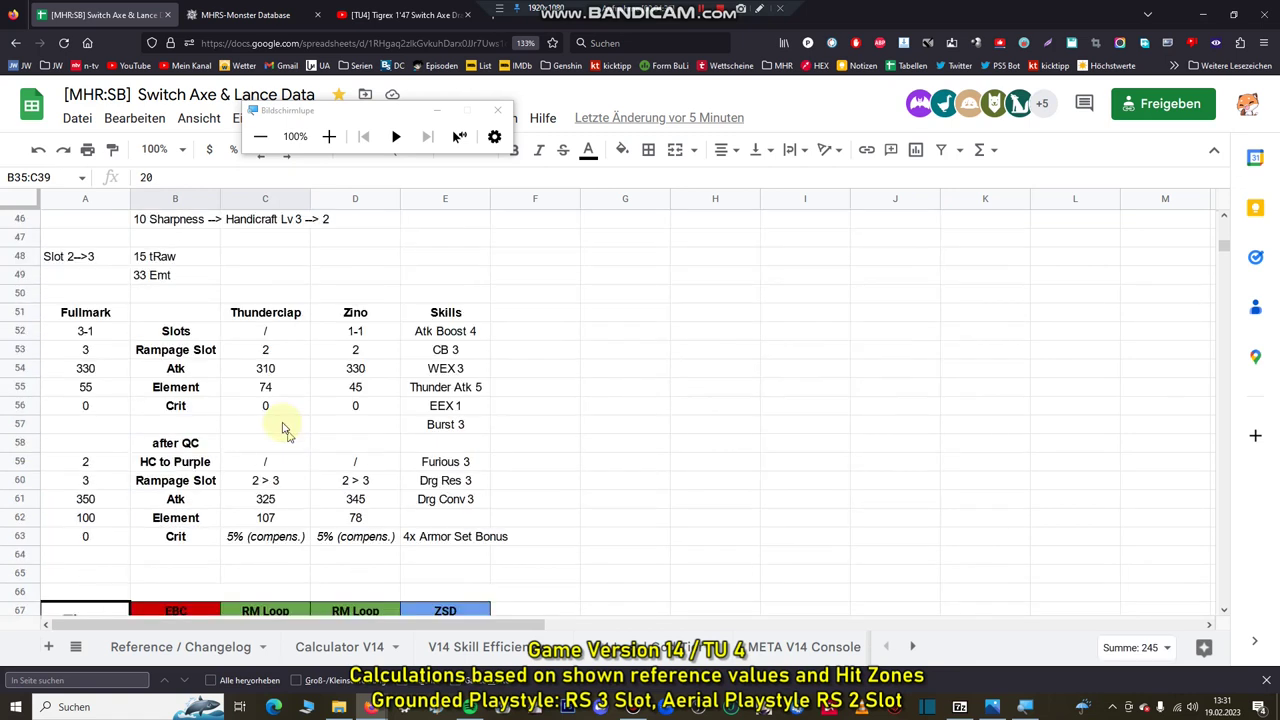
{"action": "left_click_drag", "start_coordinate": [101, 315], "coordinate": [405, 316]}
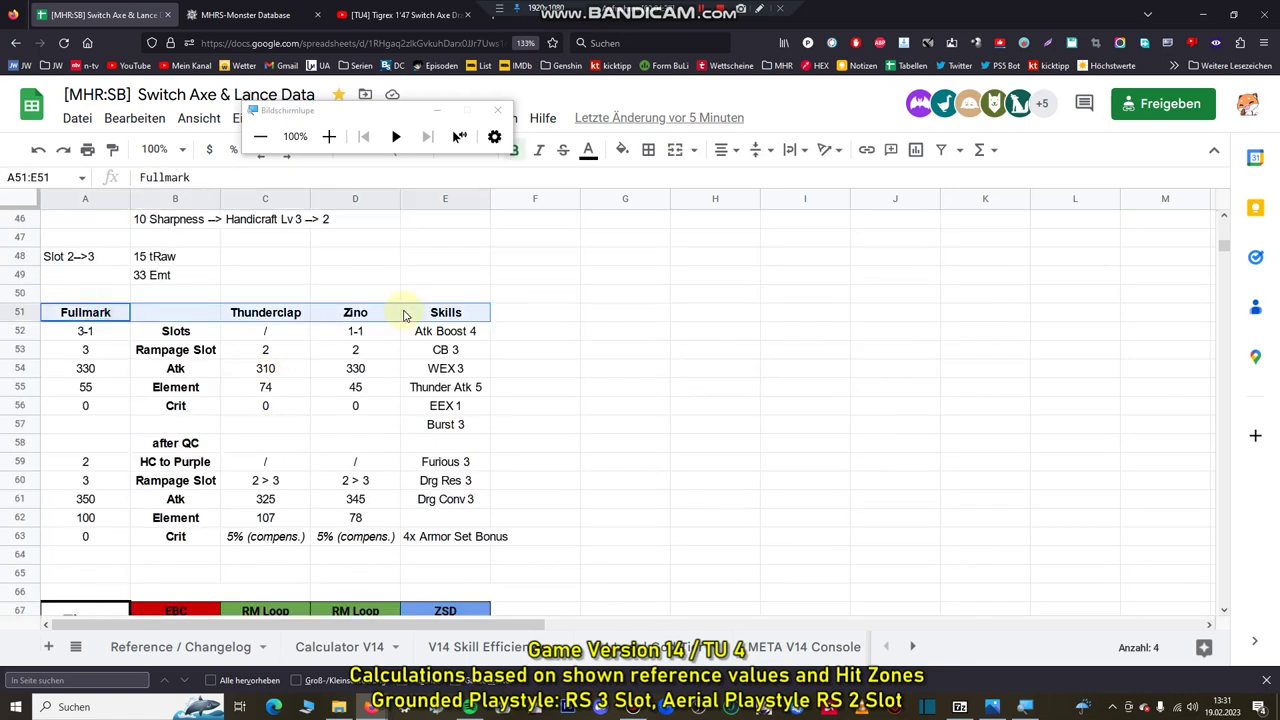
{"action": "left_click", "coordinate": [308, 316]}
{"action": "left_click", "coordinate": [102, 314]}
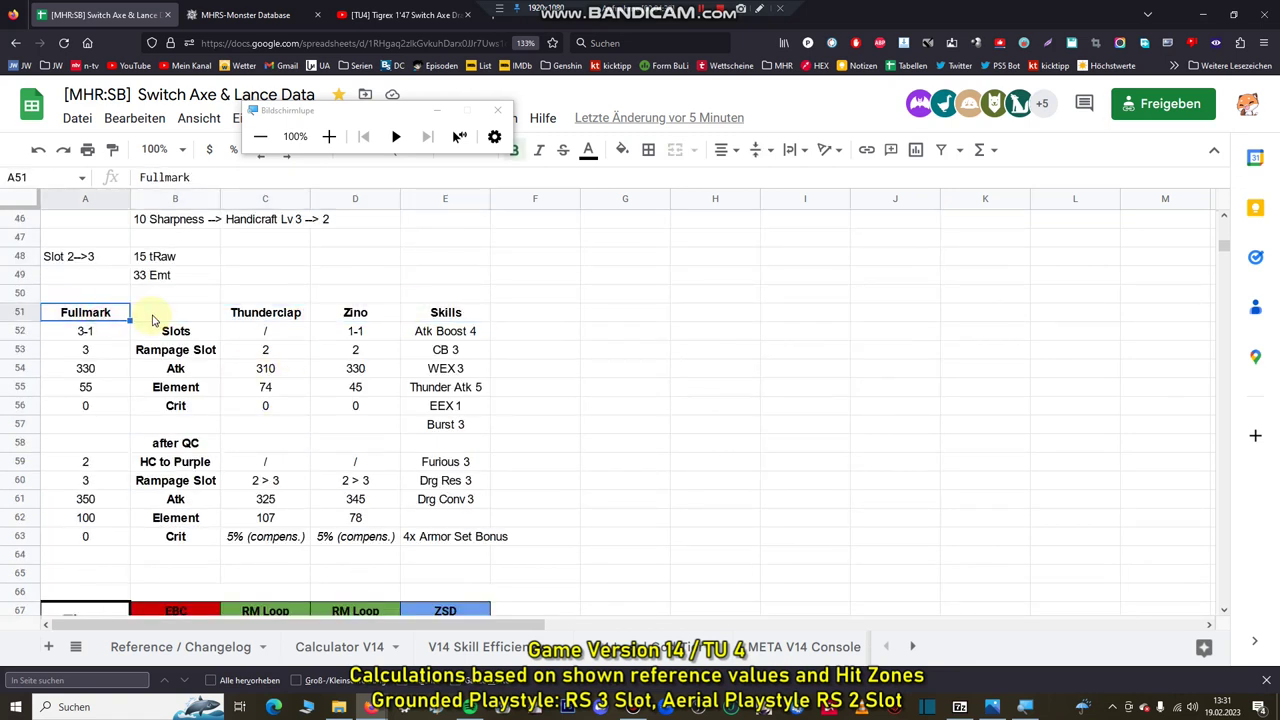
{"action": "left_click", "coordinate": [264, 314]}
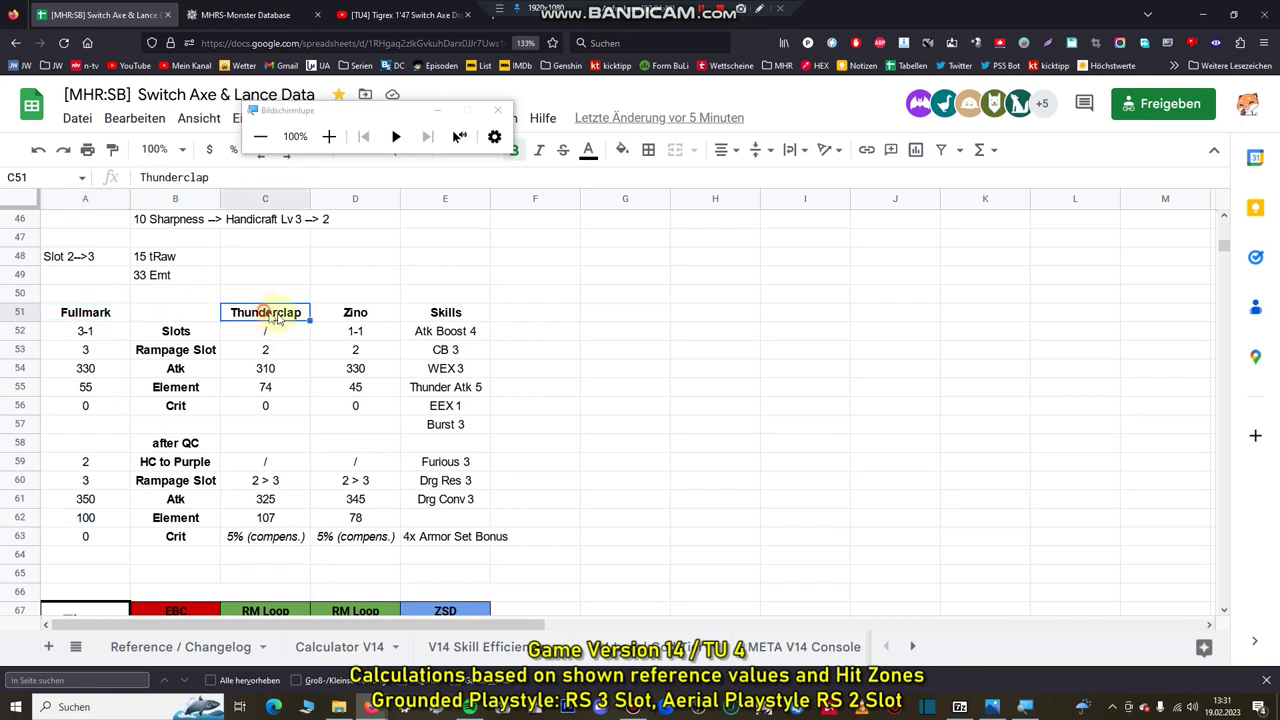
{"action": "left_click", "coordinate": [355, 316]}
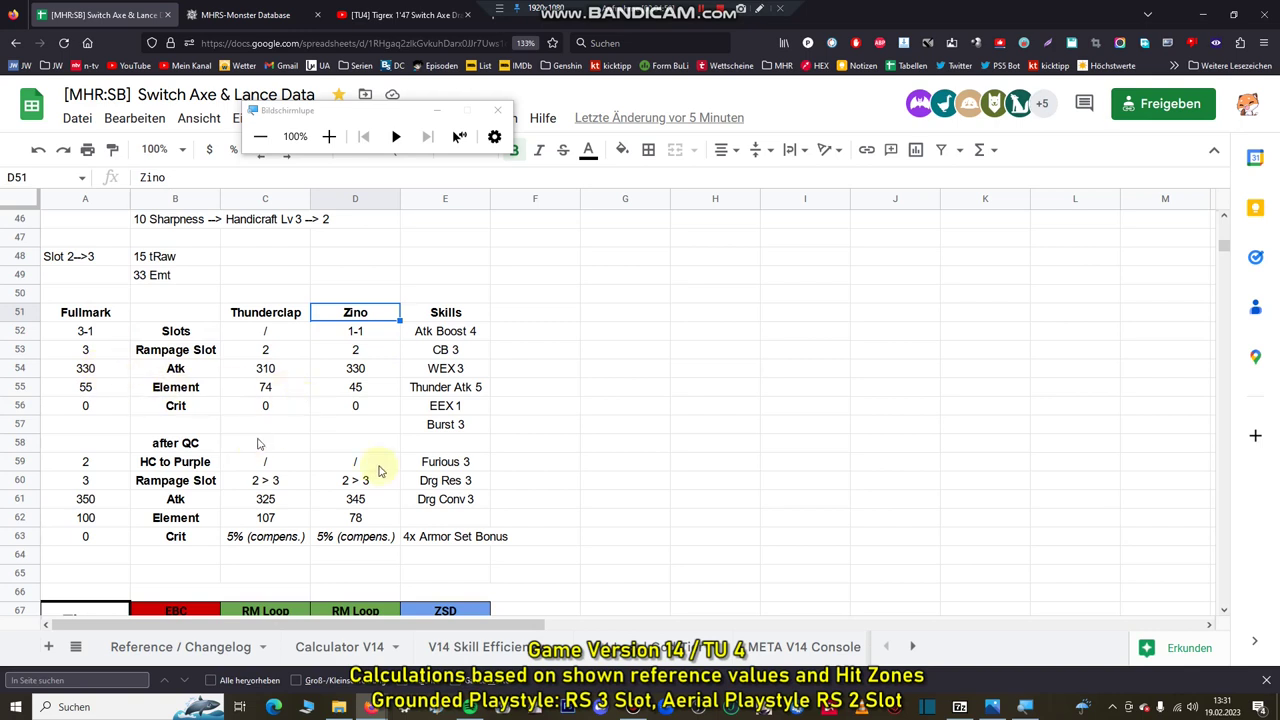
Check the after-QC attack values of the weapon comparison against the seven-slot row of the New Augmentations table
{"action": "scroll", "coordinate": [320, 460], "scroll_direction": "down", "scroll_amount": 2}
{"action": "left_click", "coordinate": [273, 392]}
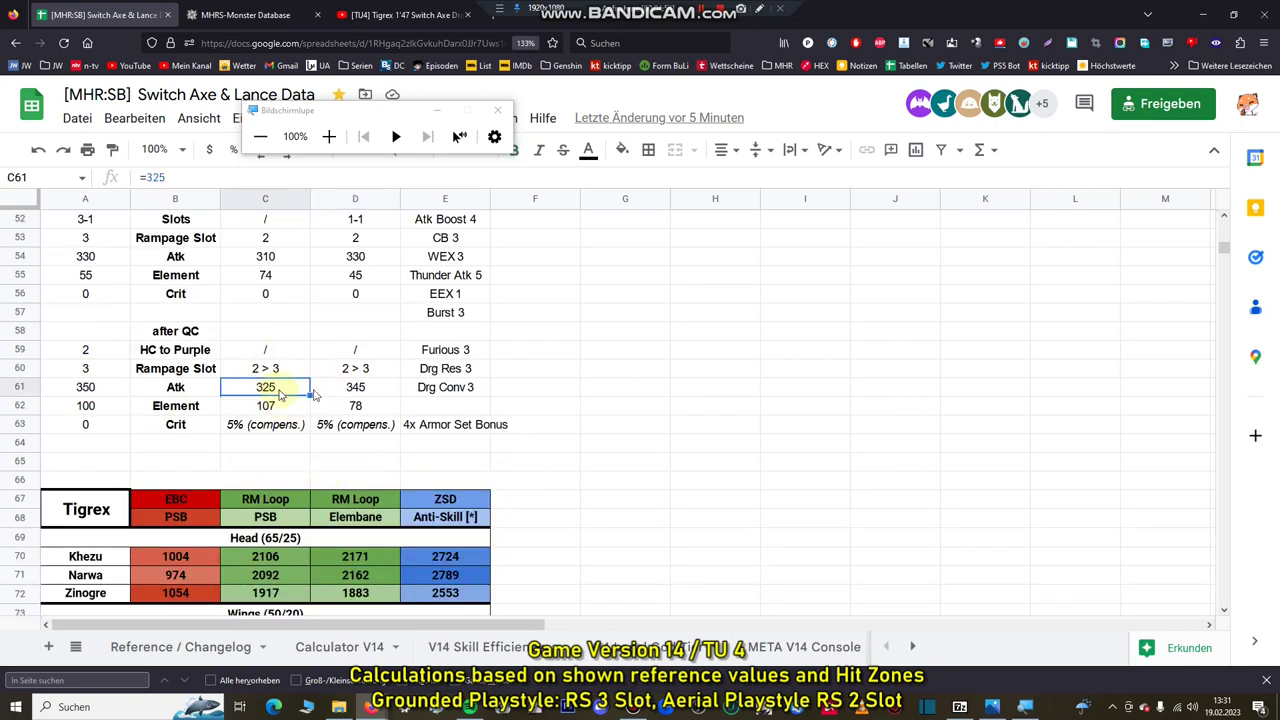
{"action": "scroll", "coordinate": [278, 394], "scroll_direction": "up", "scroll_amount": 2}
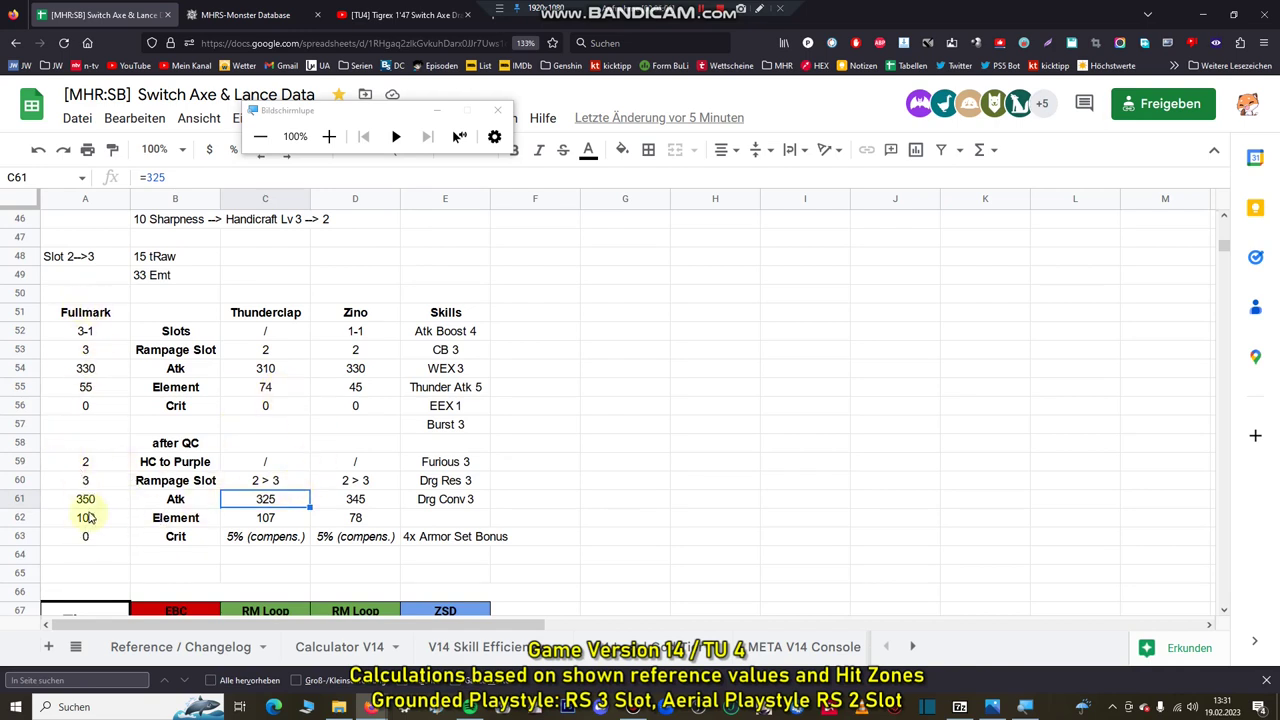
{"action": "scroll", "coordinate": [85, 500], "scroll_direction": "up", "scroll_amount": 6}
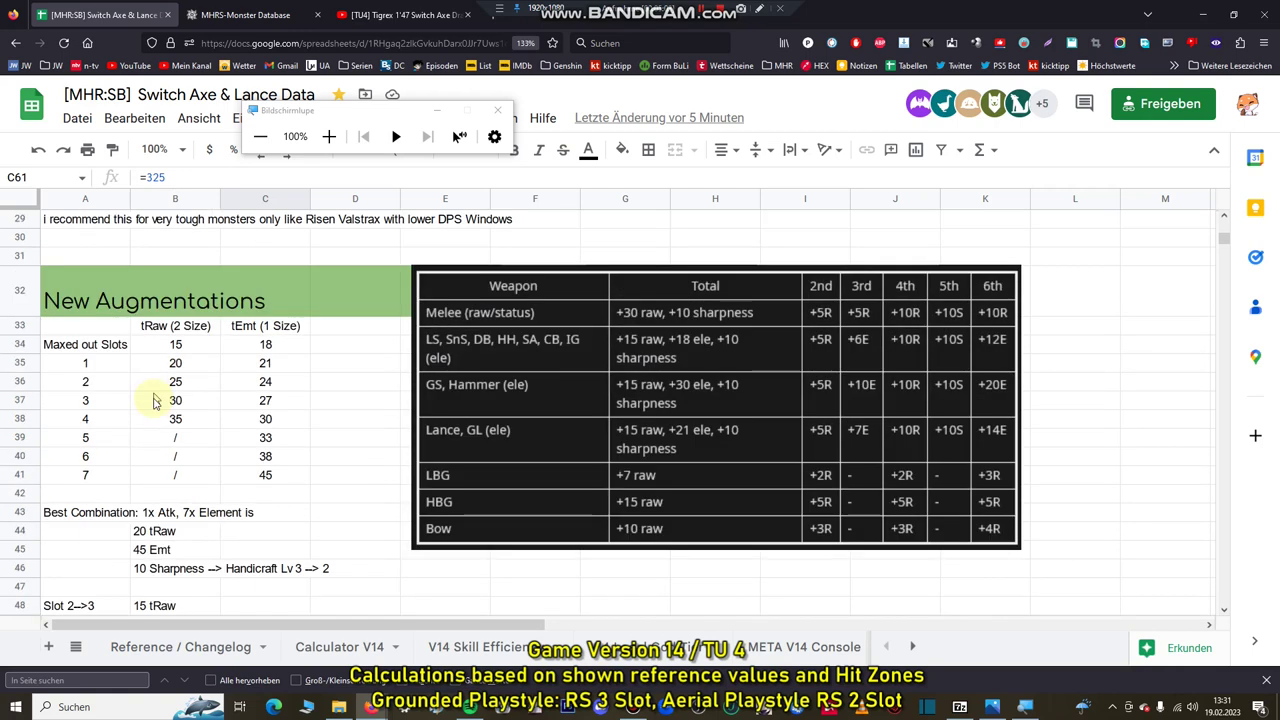
{"action": "left_click_drag", "start_coordinate": [94, 478], "coordinate": [263, 477]}
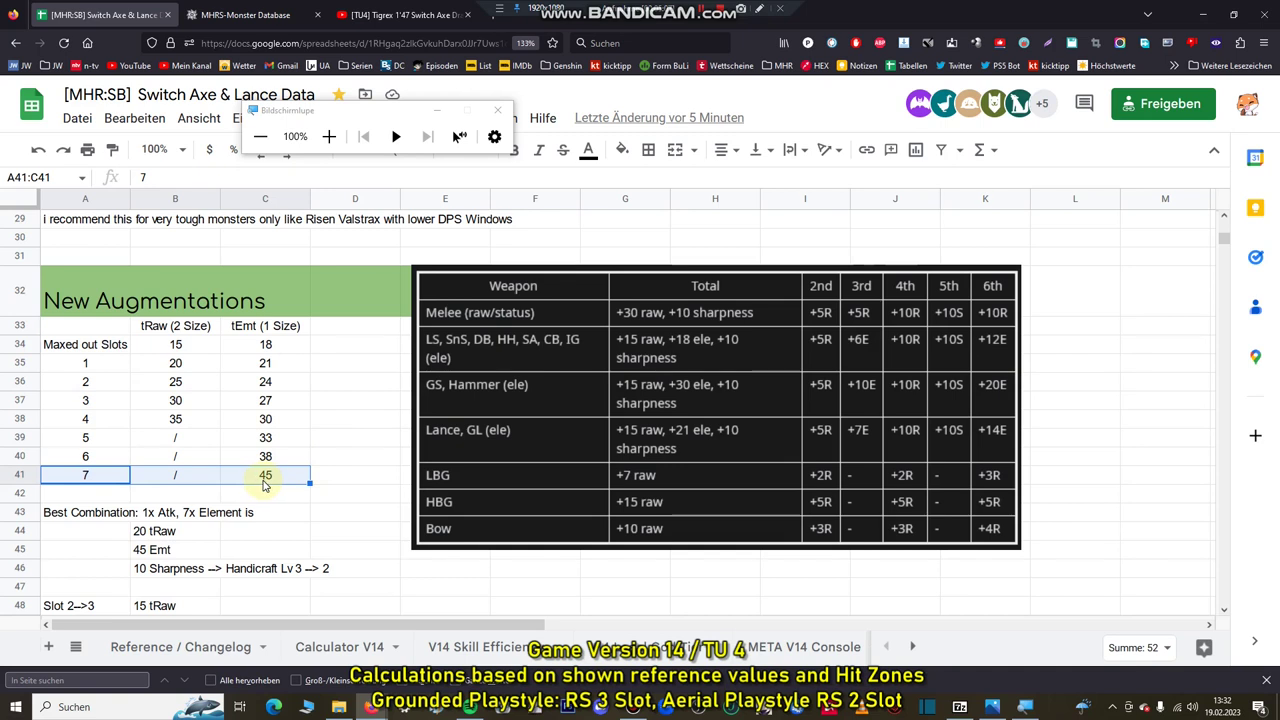
{"action": "scroll", "coordinate": [351, 423], "scroll_direction": "down", "scroll_amount": 8}
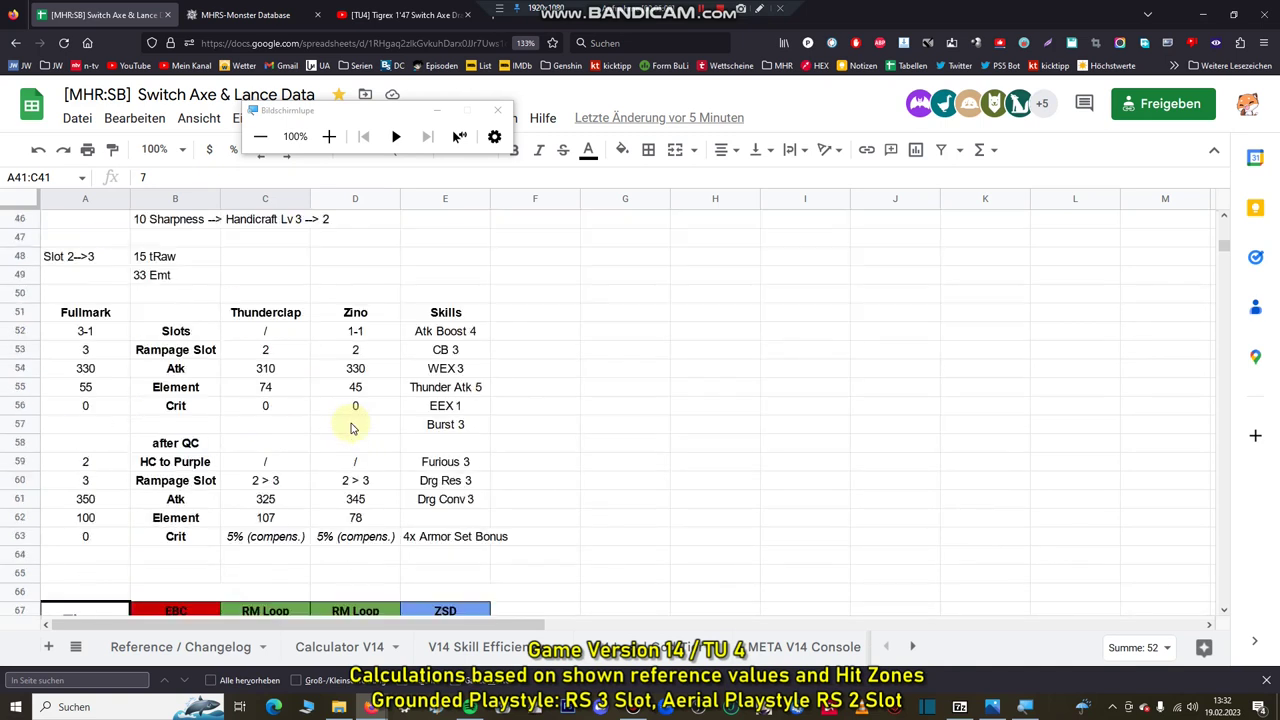
Compare Thunderclap and Zino with Fullmark in the weapon comparison, including the compensated crit after QC
{"action": "scroll", "coordinate": [238, 436], "scroll_direction": "up", "scroll_amount": 2}
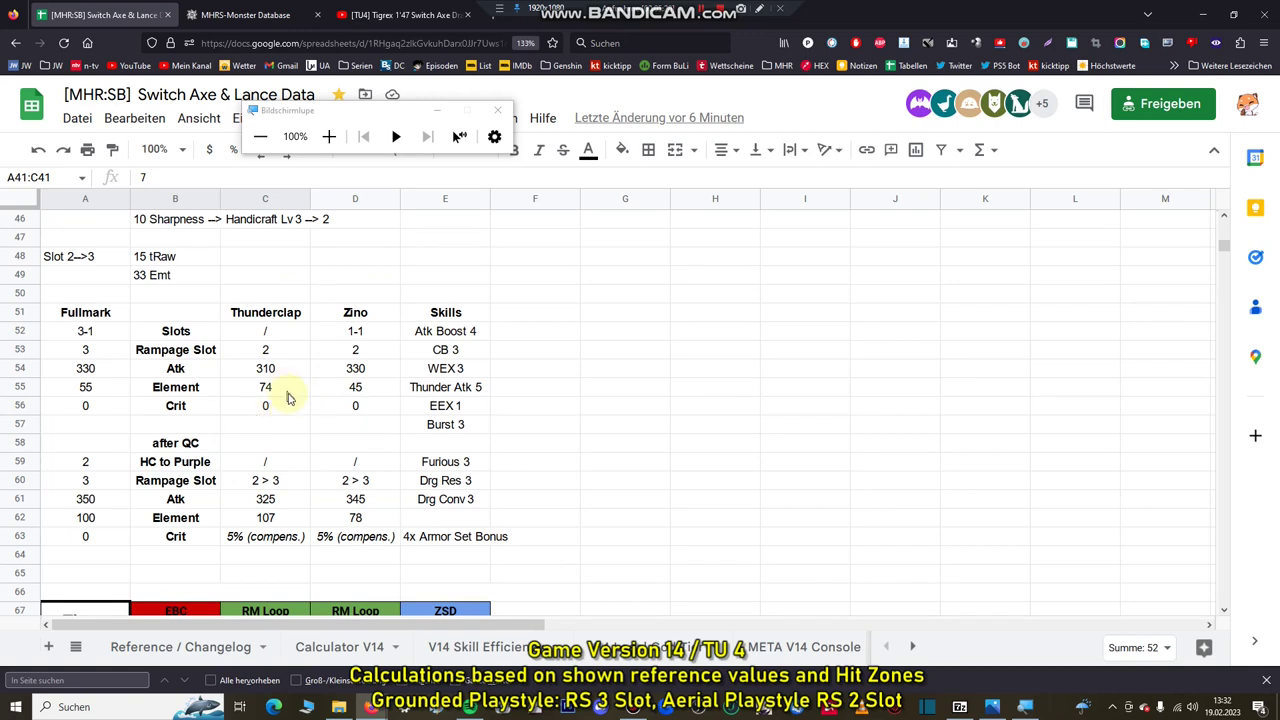
{"action": "scroll", "coordinate": [296, 405], "scroll_direction": "down", "scroll_amount": 2}
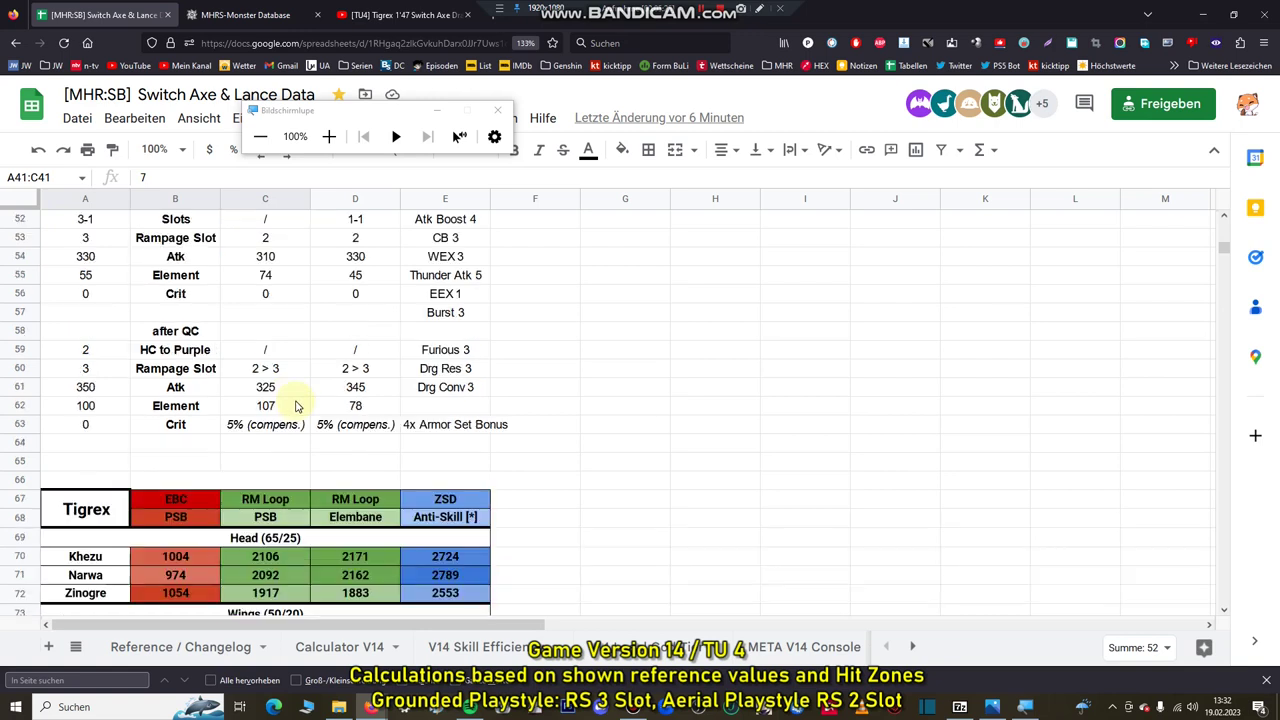
{"action": "left_click", "coordinate": [289, 424]}
{"action": "scroll", "coordinate": [289, 424], "scroll_direction": "up", "scroll_amount": 2}
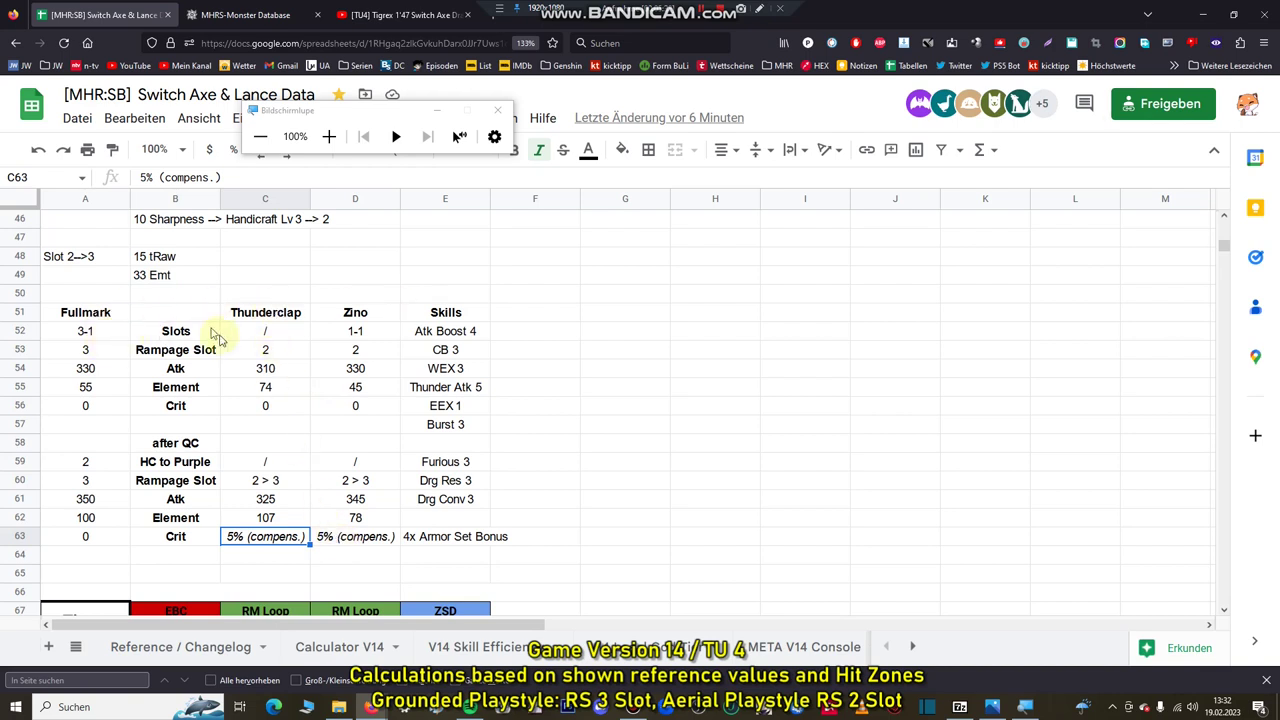
{"action": "left_click_drag", "start_coordinate": [288, 313], "coordinate": [330, 315]}
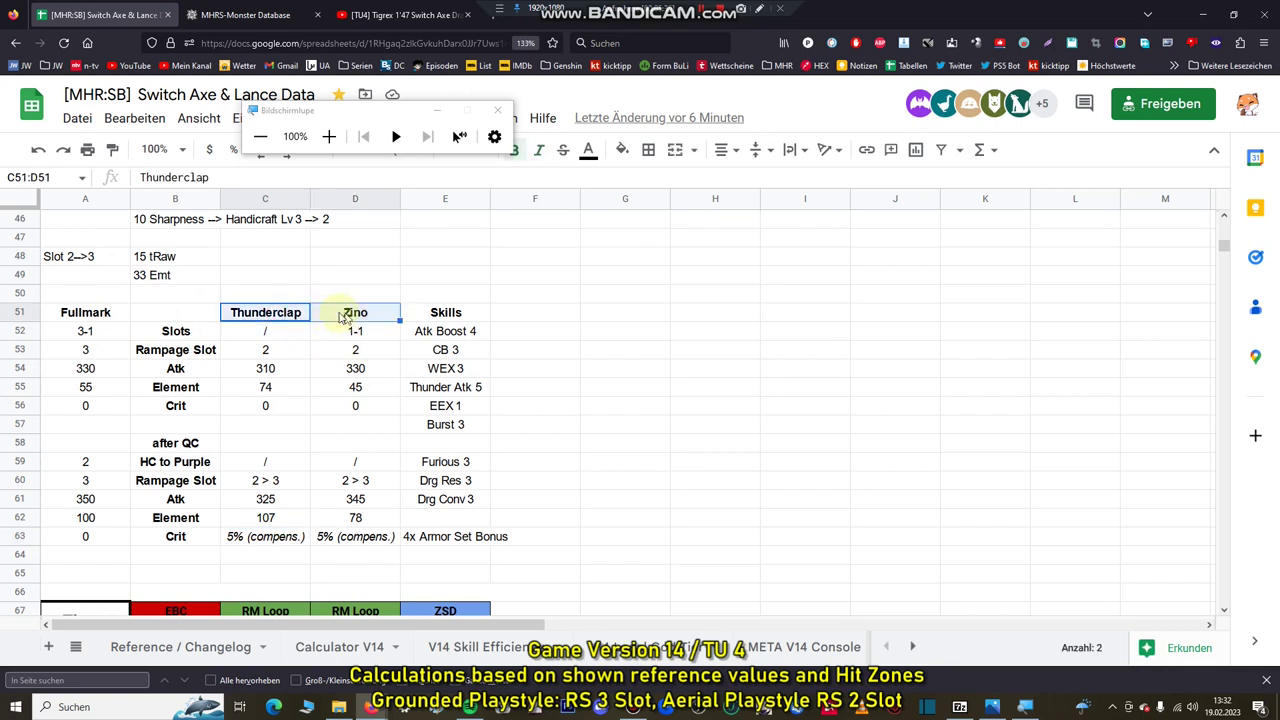
{"action": "left_click", "coordinate": [121, 311]}
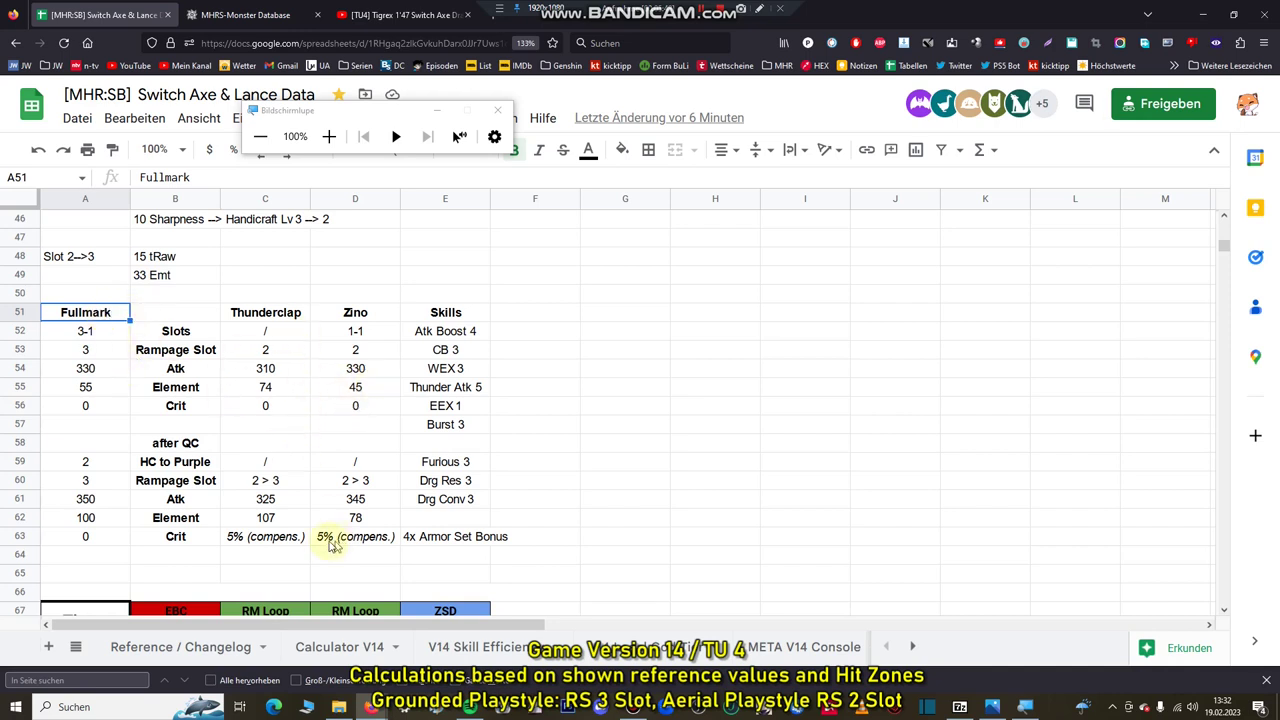
Go through the Skills column of the weapon comparison, from Atk Boost 4 to Burst 3 and Furious 3 to Drg Conv 3
{"action": "left_click_drag", "start_coordinate": [457, 331], "coordinate": [455, 498]}
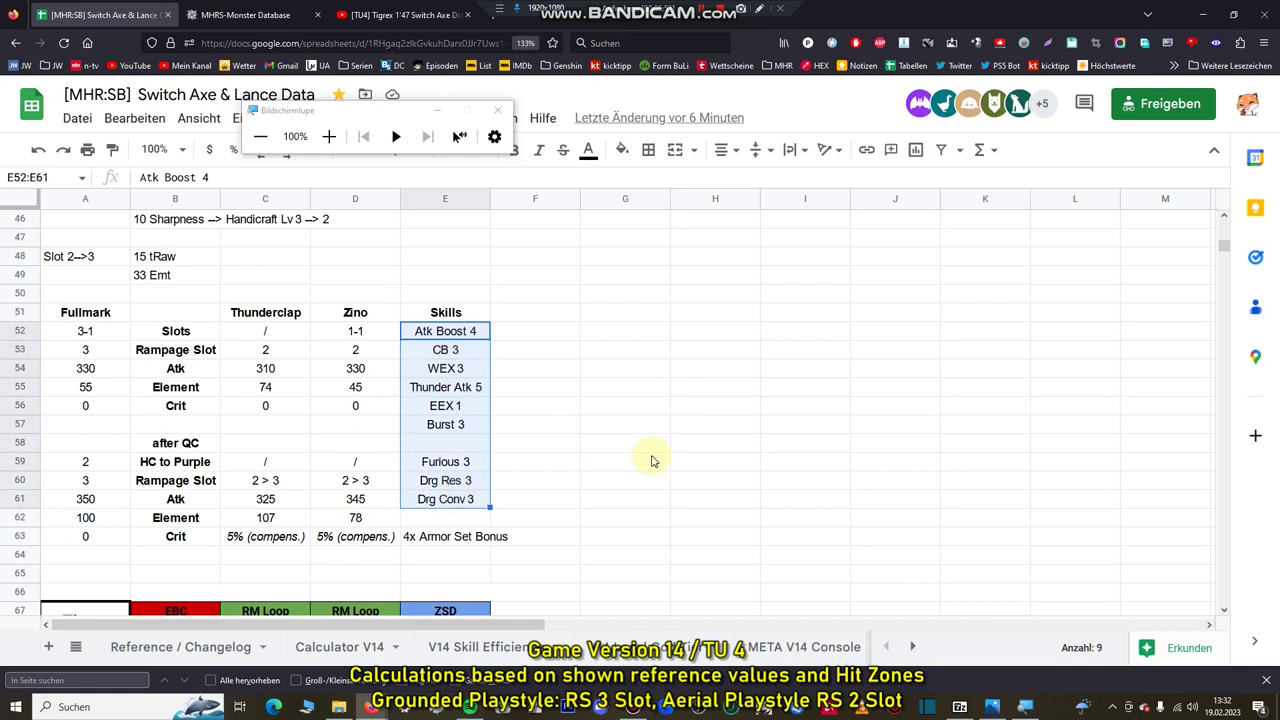
{"action": "left_click", "coordinate": [550, 390]}
{"action": "left_click", "coordinate": [460, 330]}
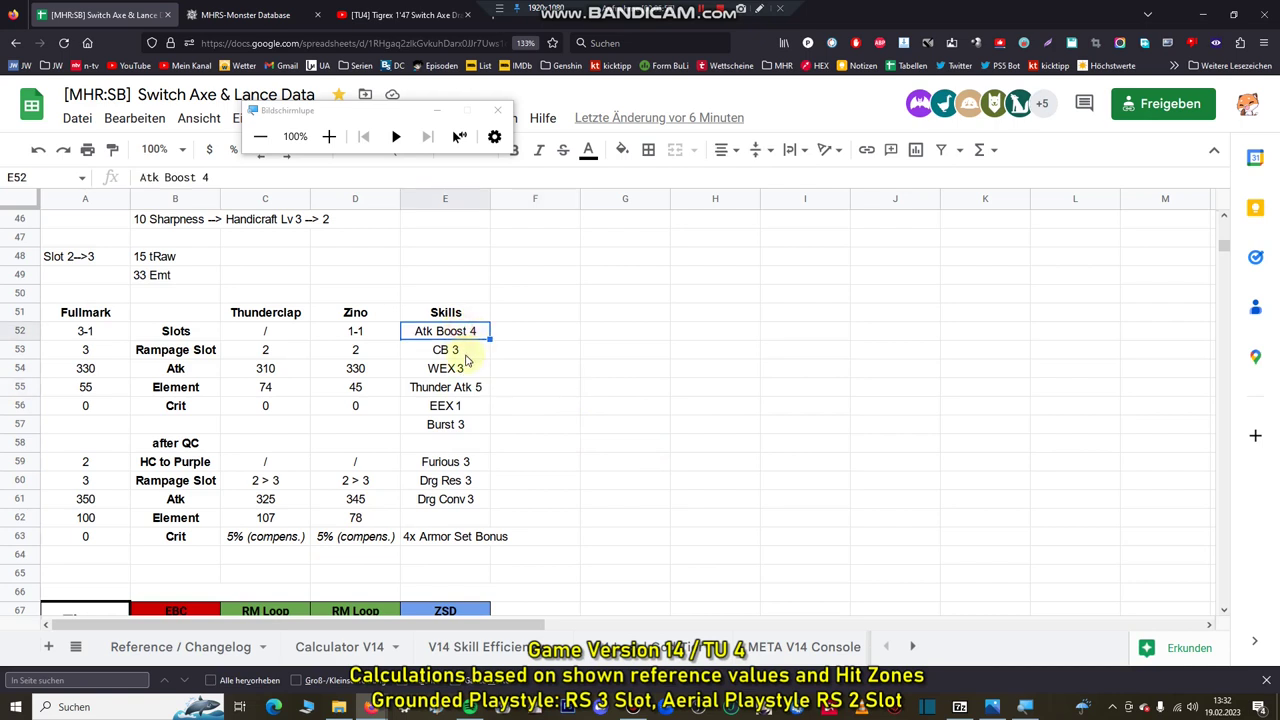
{"action": "left_click", "coordinate": [467, 352]}
{"action": "left_click", "coordinate": [473, 376]}
{"action": "left_click", "coordinate": [478, 393]}
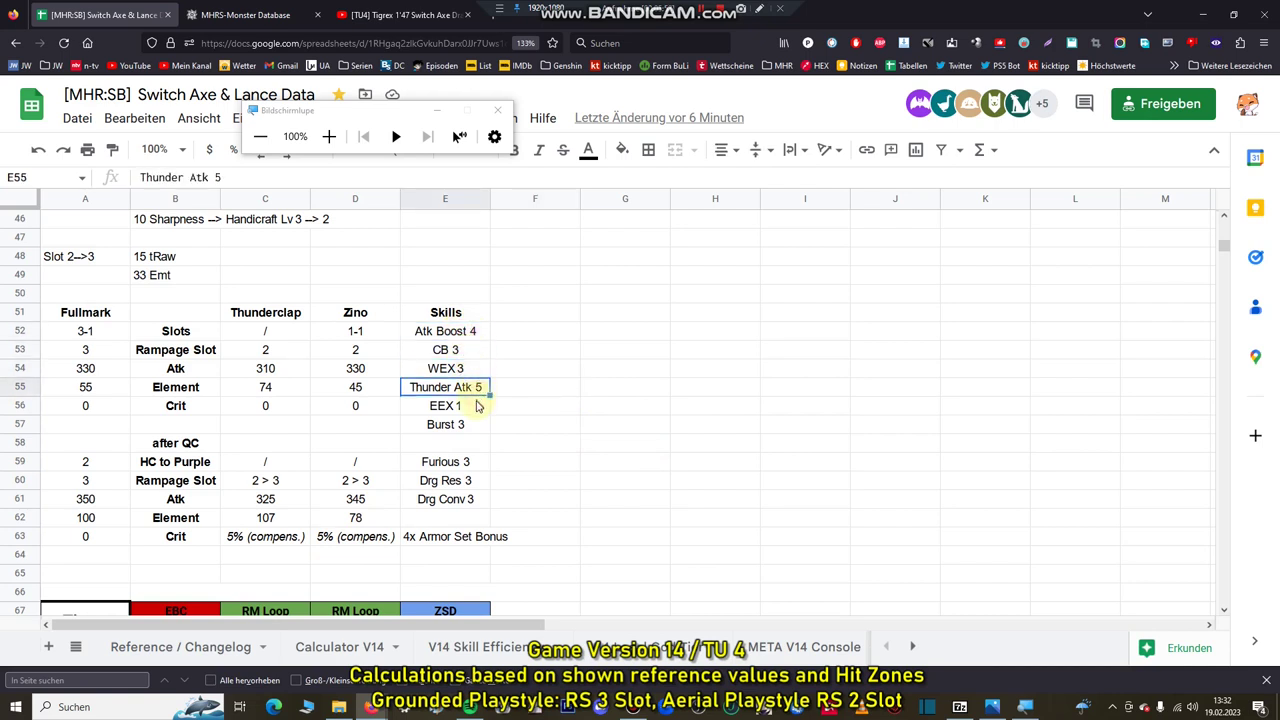
{"action": "left_click", "coordinate": [482, 408]}
{"action": "left_click", "coordinate": [464, 426]}
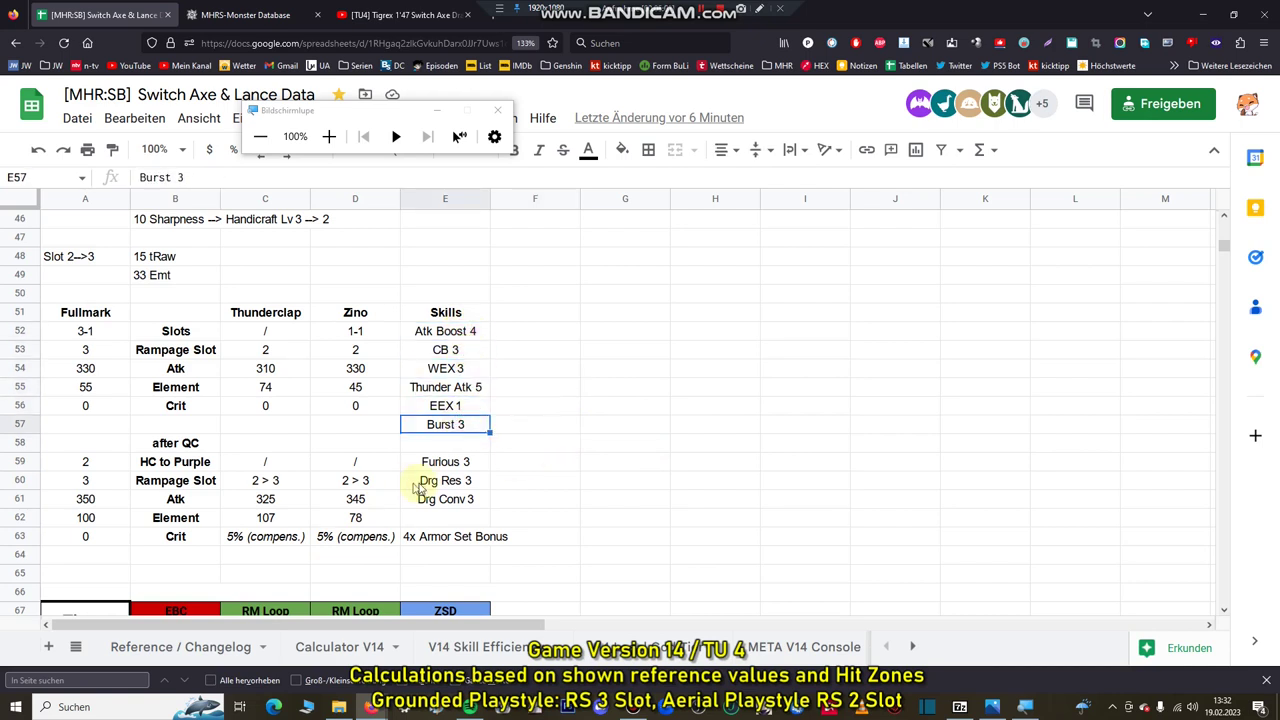
{"action": "left_click_drag", "start_coordinate": [463, 460], "coordinate": [458, 500]}
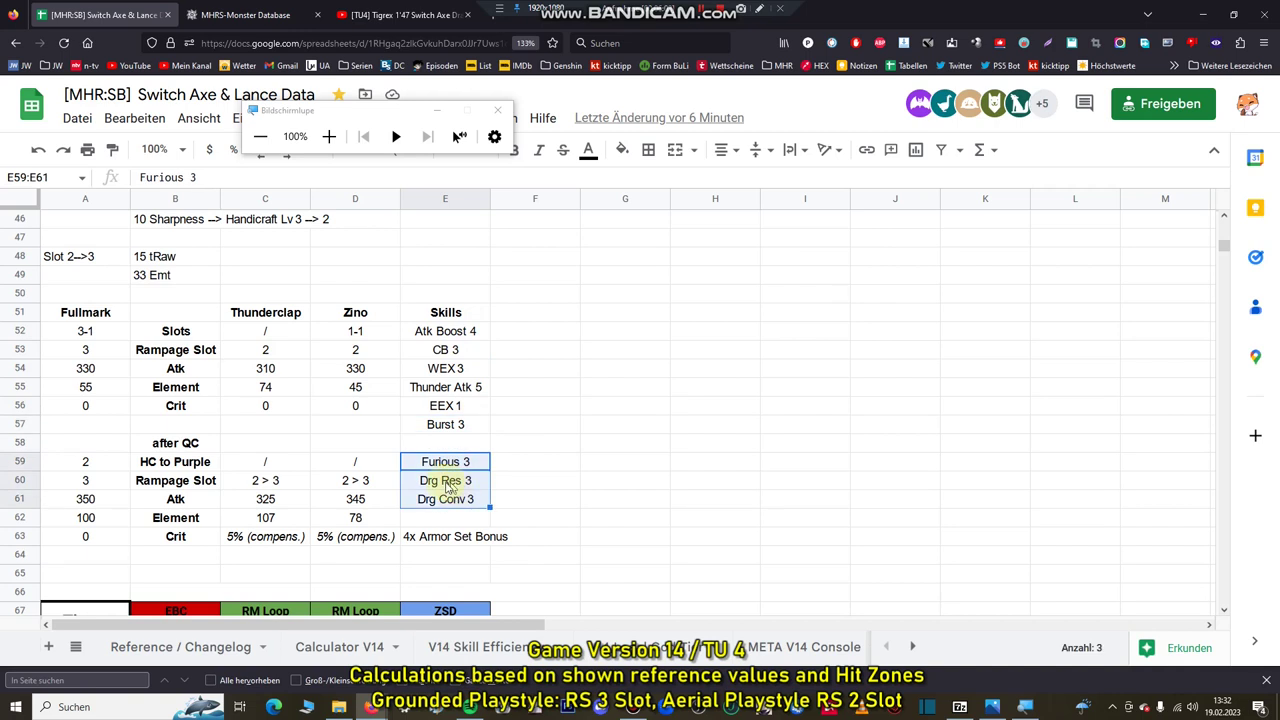
{"action": "left_click", "coordinate": [586, 481]}
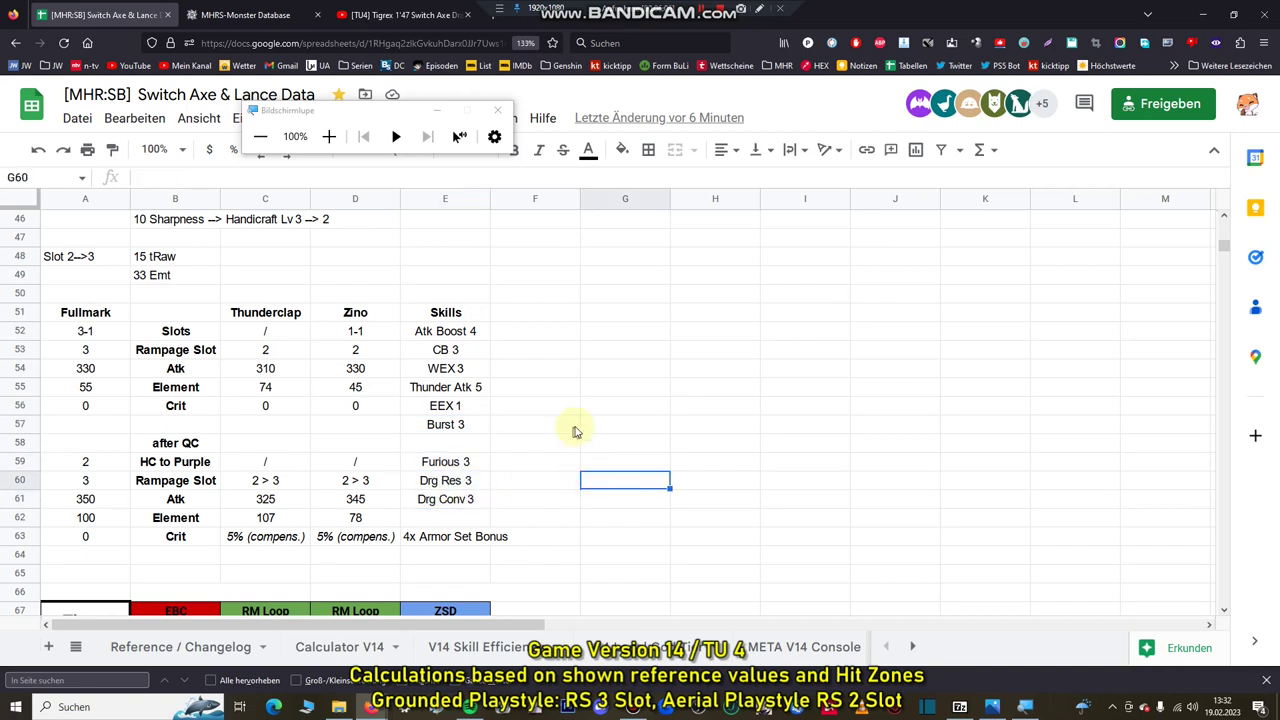
Go to the Tigrex damage table, enlarge the page to 150% and look over the results note below it
{"action": "left_click_drag", "start_coordinate": [1226, 250], "coordinate": [1226, 259]}
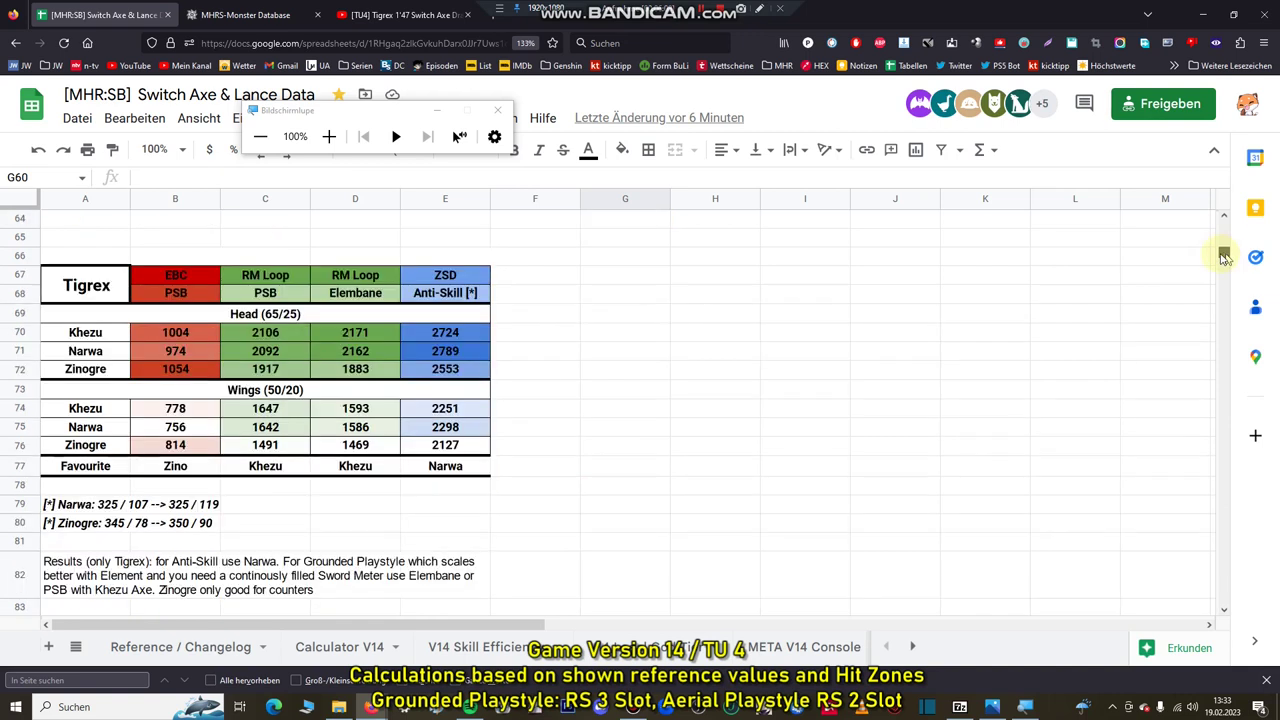
{"action": "key", "text": "ctrl+plus"}
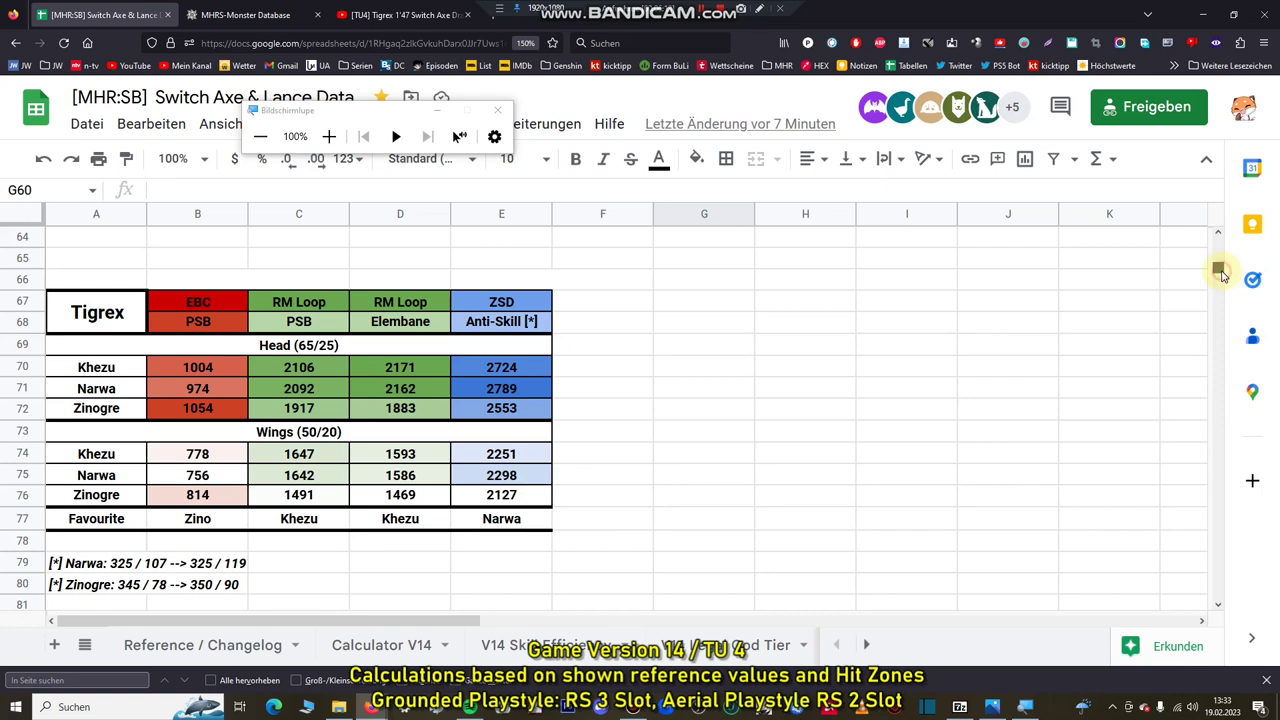
{"action": "scroll", "coordinate": [1222, 276], "scroll_direction": "down", "scroll_amount": 2}
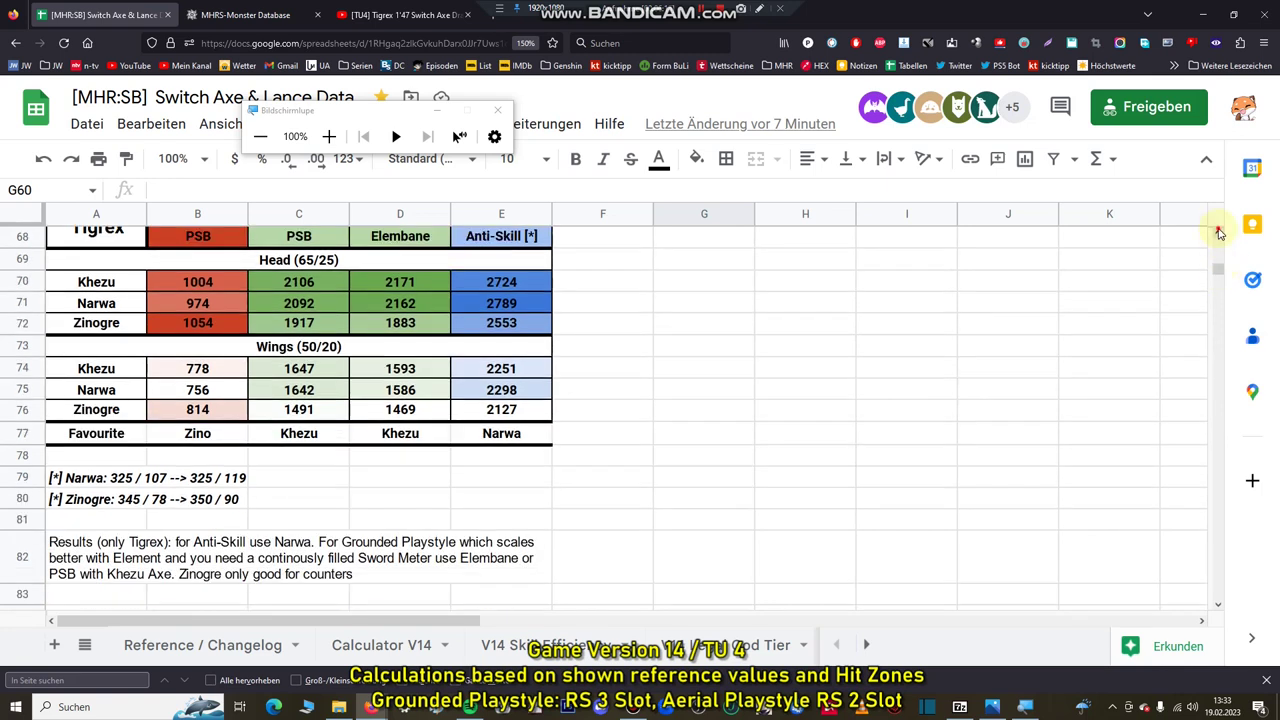
{"action": "scroll", "coordinate": [1216, 232], "scroll_direction": "up", "scroll_amount": 2}
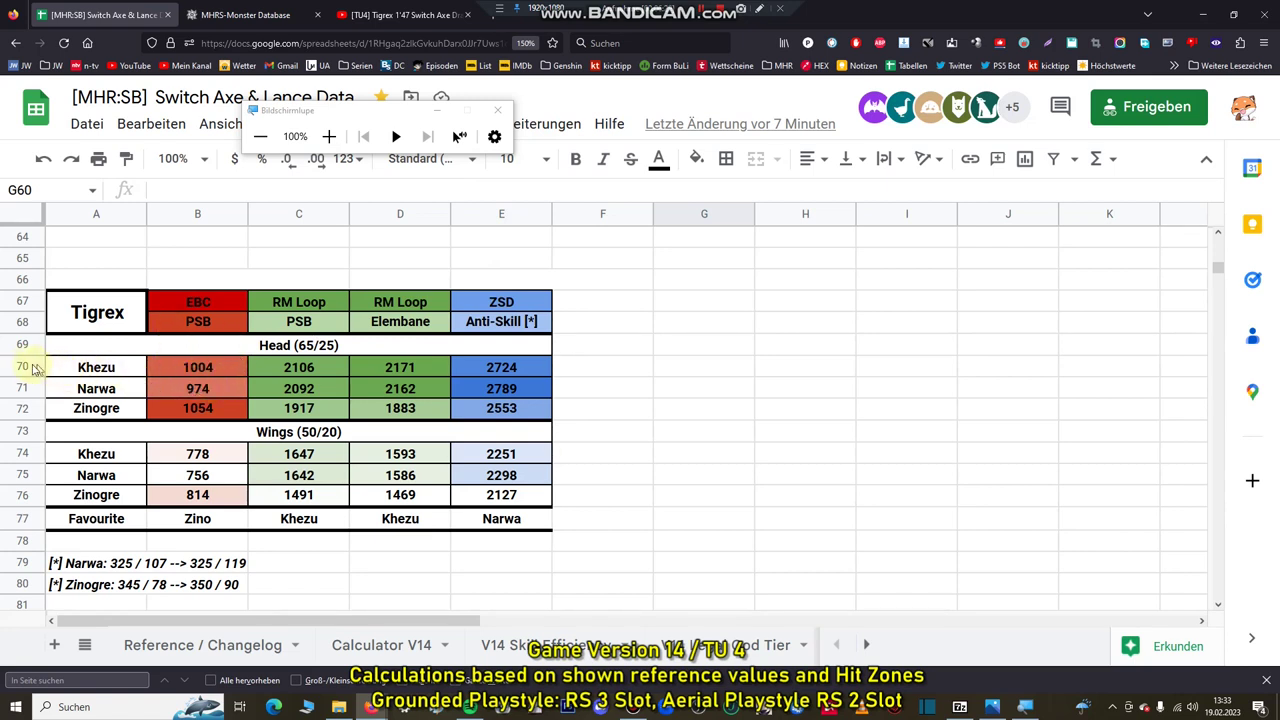
Compare the Khezu and Narwa head damage in the Tigrex table, focusing on the RM Loop columns for PSB and Elembane
{"action": "left_click_drag", "start_coordinate": [33, 369], "coordinate": [24, 386]}
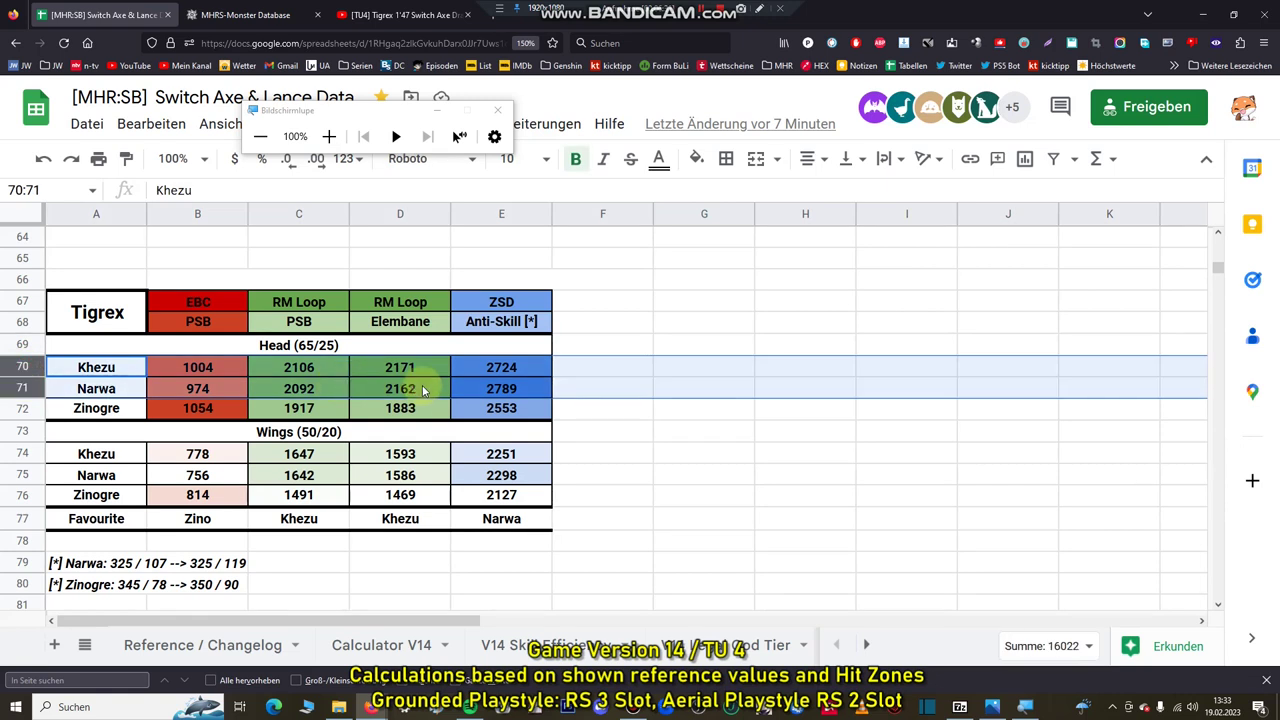
{"action": "left_click", "coordinate": [367, 386]}
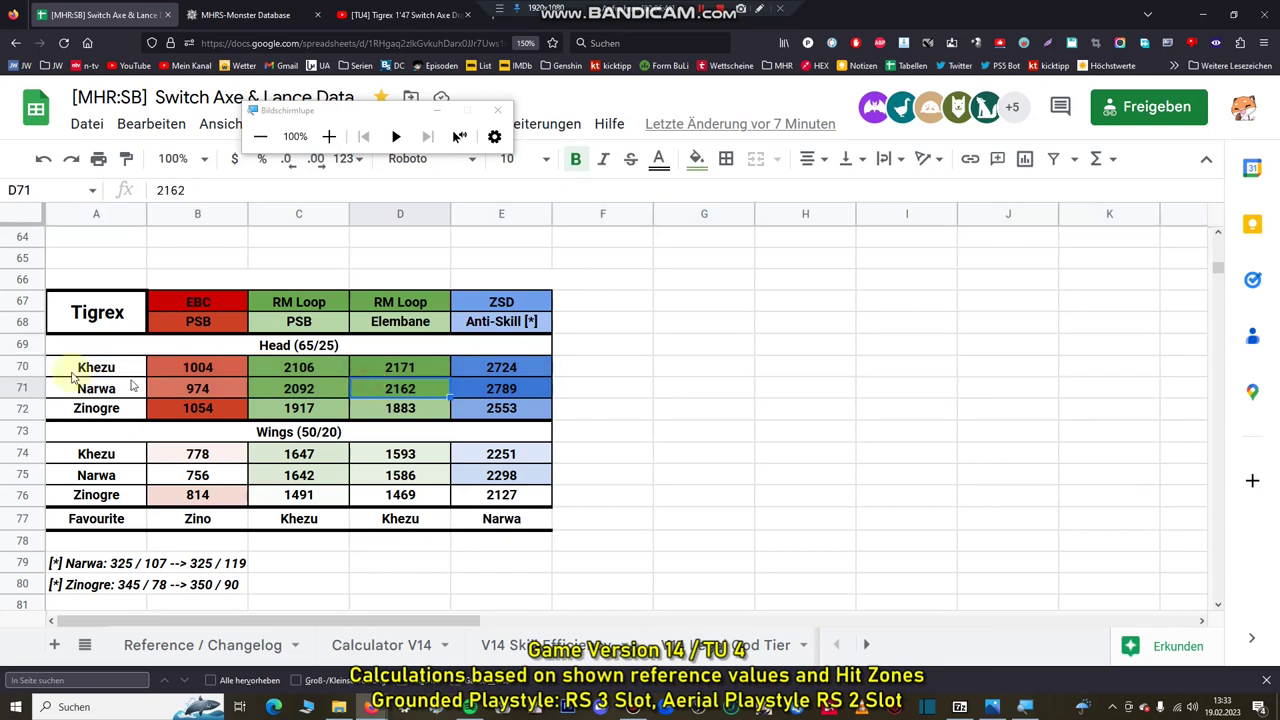
{"action": "left_click", "coordinate": [22, 367]}
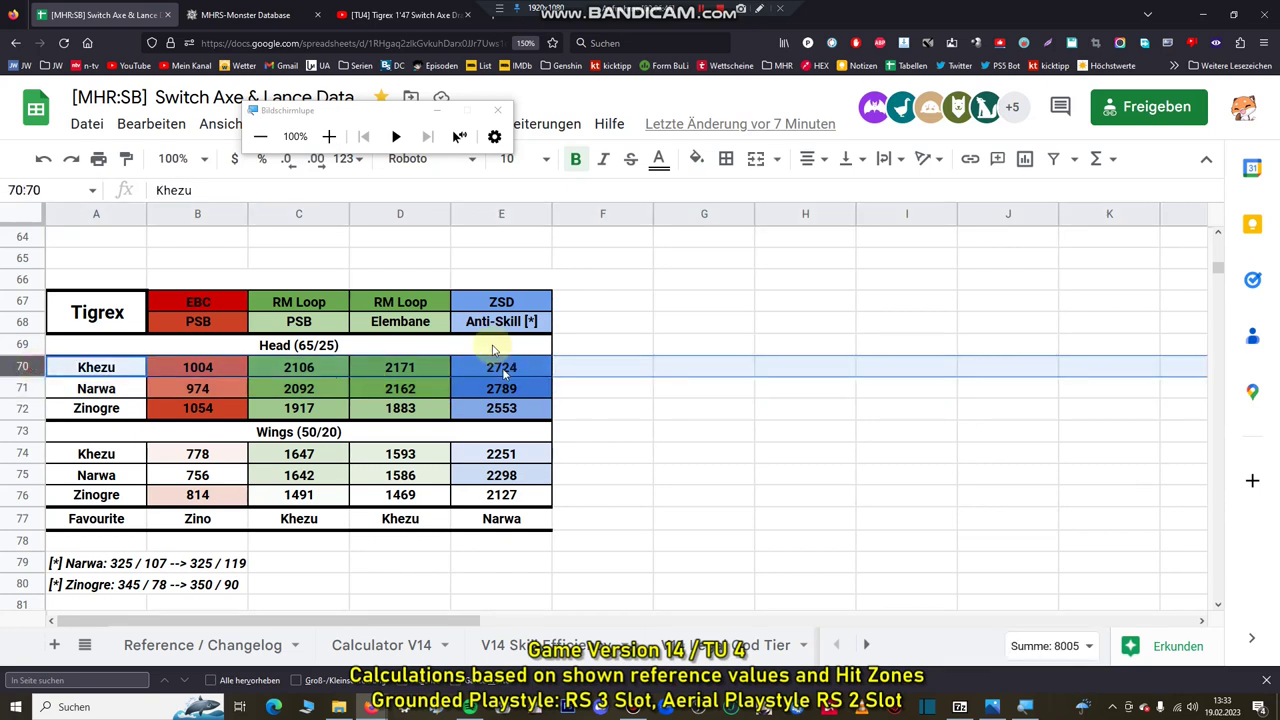
{"action": "left_click", "coordinate": [400, 370]}
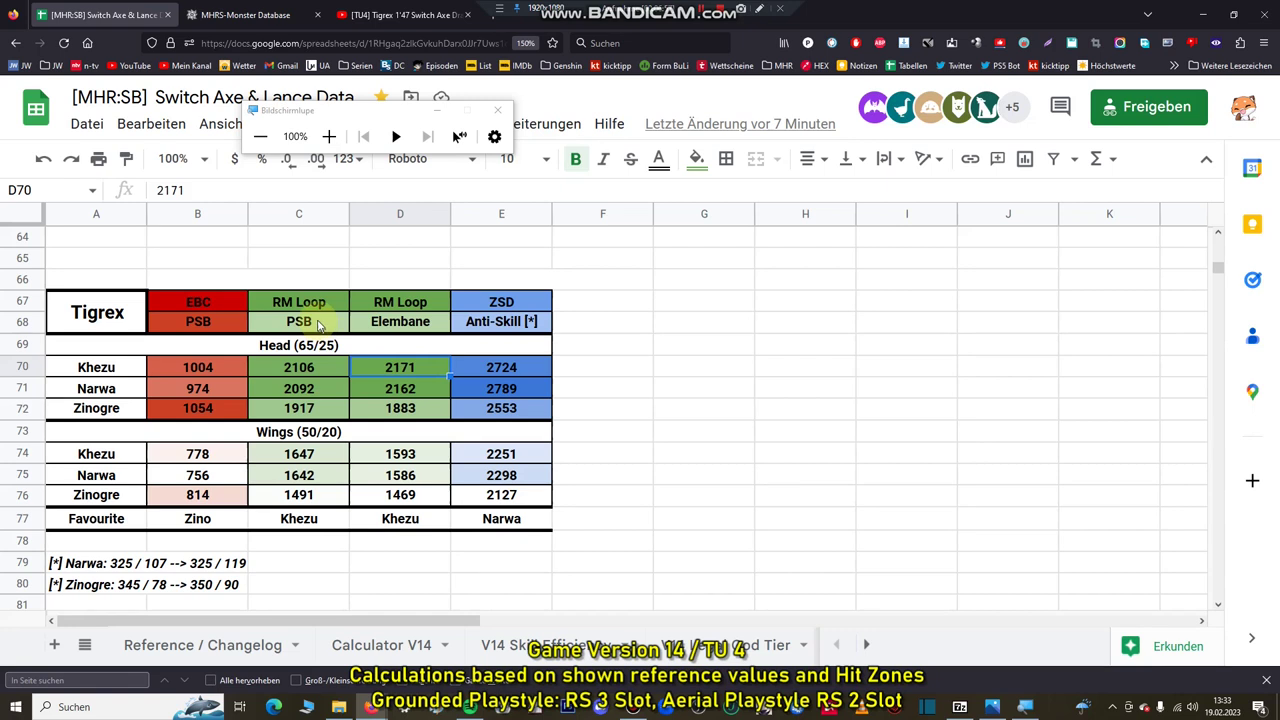
{"action": "left_click", "coordinate": [318, 324]}
{"action": "left_click", "coordinate": [321, 370]}
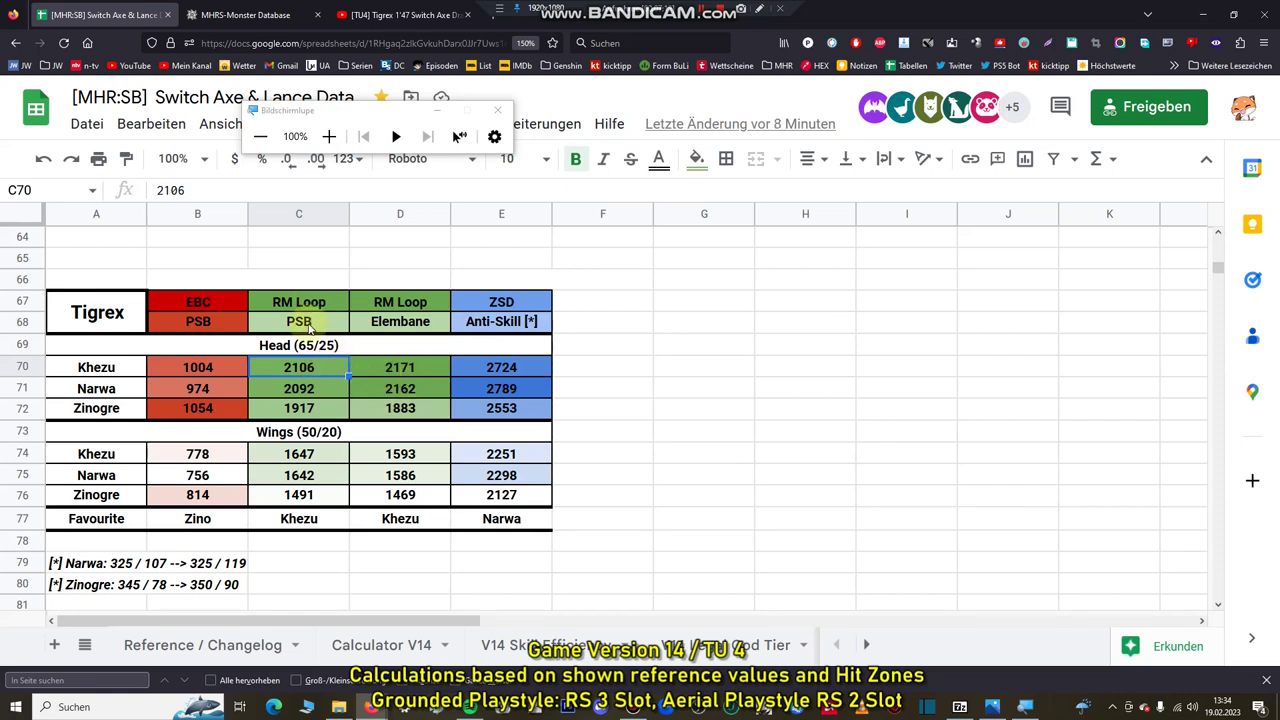
{"action": "left_click", "coordinate": [306, 322]}
{"action": "left_click", "coordinate": [418, 322]}
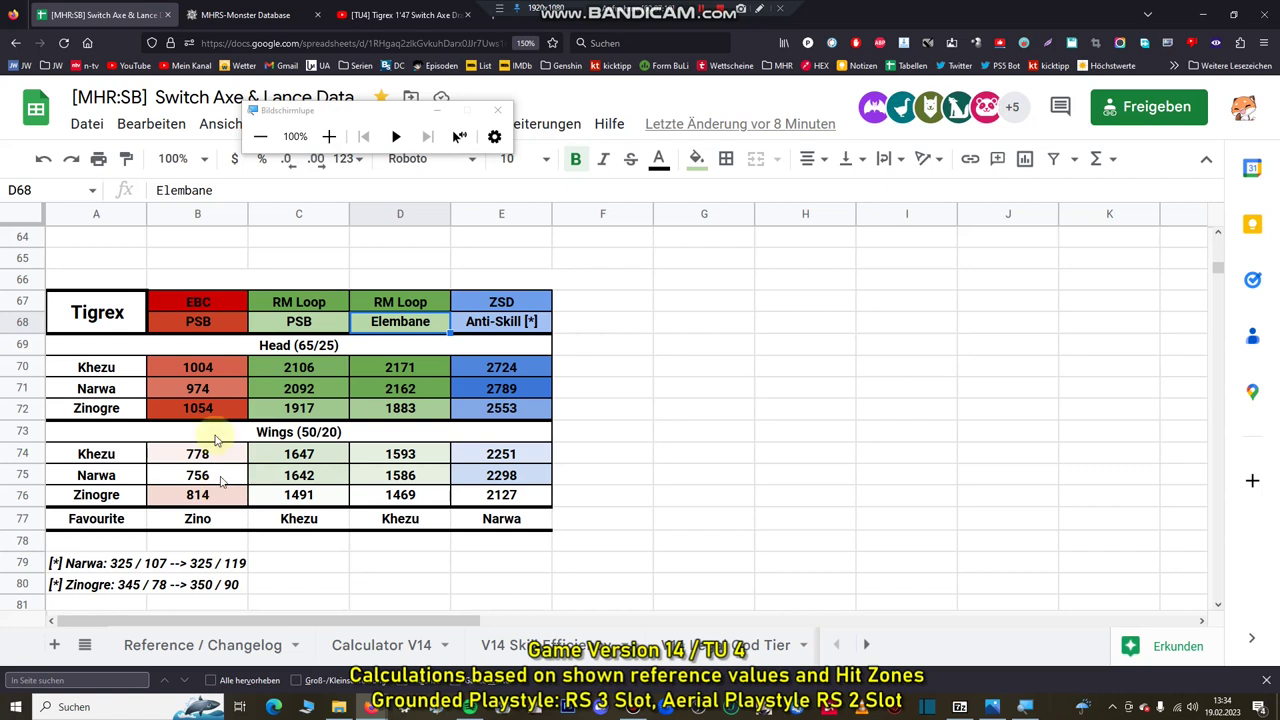
Compare the Head (65/25) and Wings (50/20) sections of the Tigrex table, including Narwa's ZSD Anti-Skill head damage
{"action": "left_click", "coordinate": [186, 345]}
{"action": "left_click", "coordinate": [22, 345]}
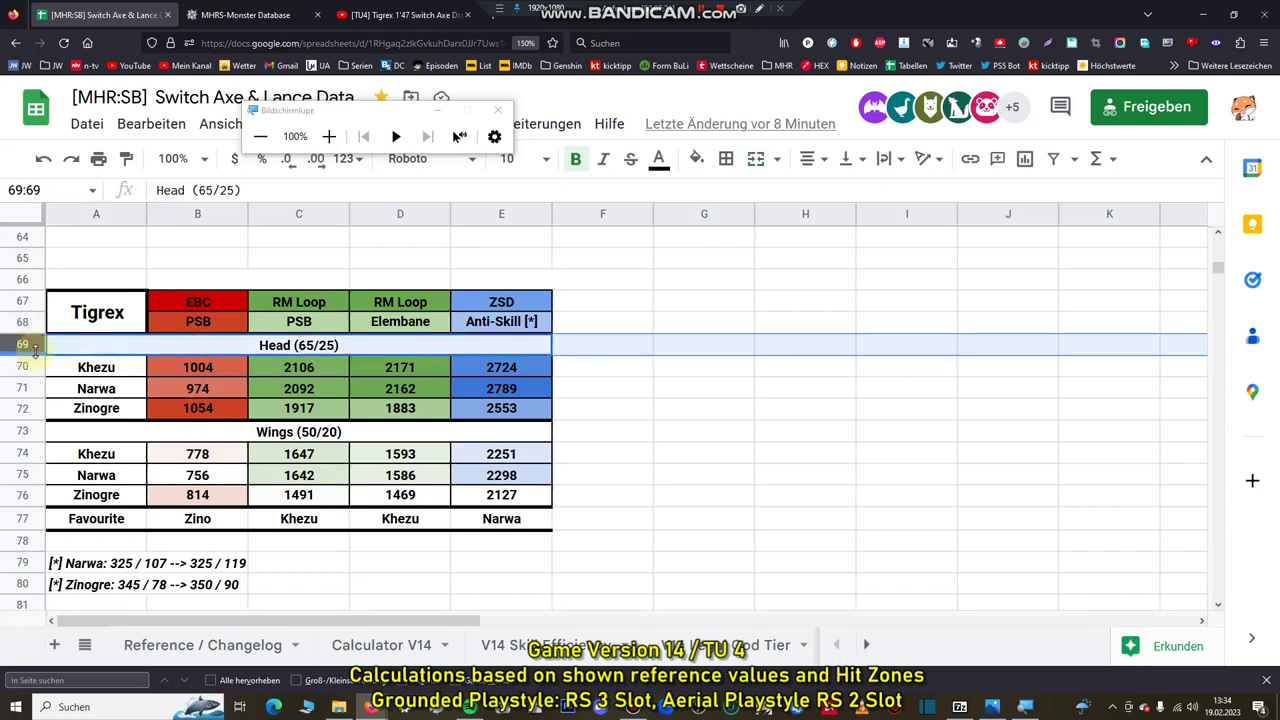
{"action": "left_click", "coordinate": [23, 432]}
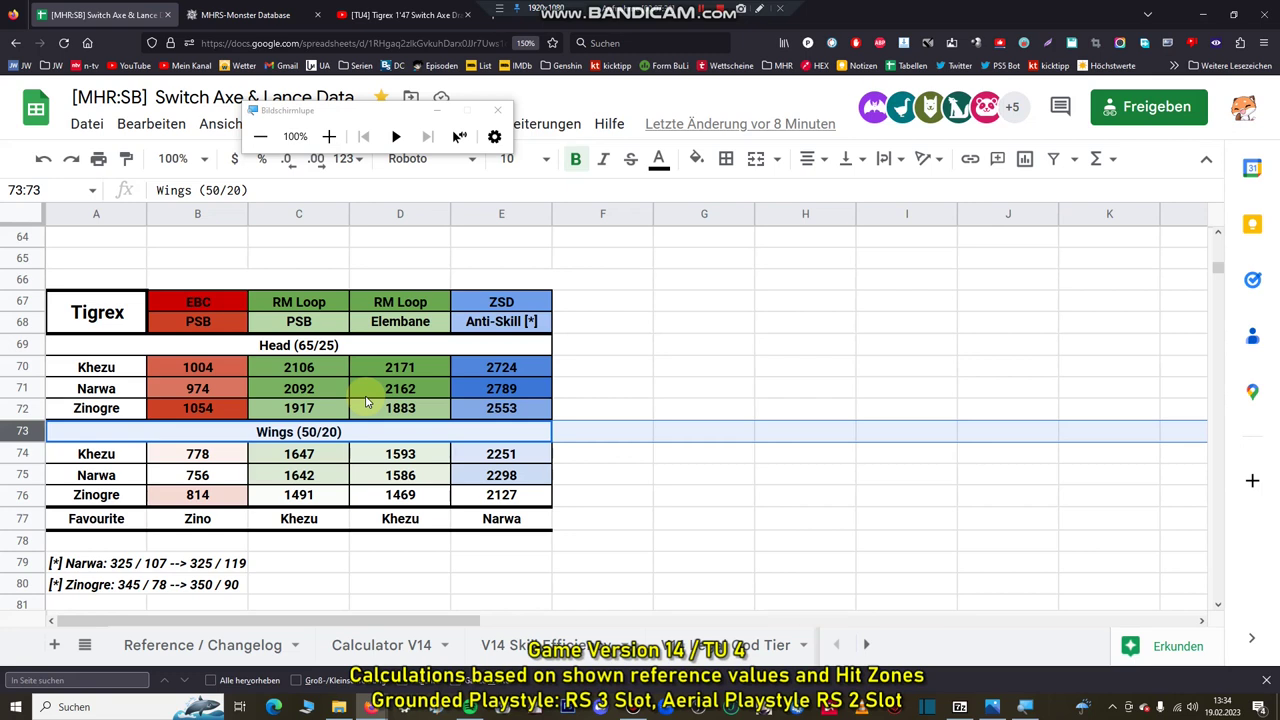
{"action": "left_click", "coordinate": [487, 390]}
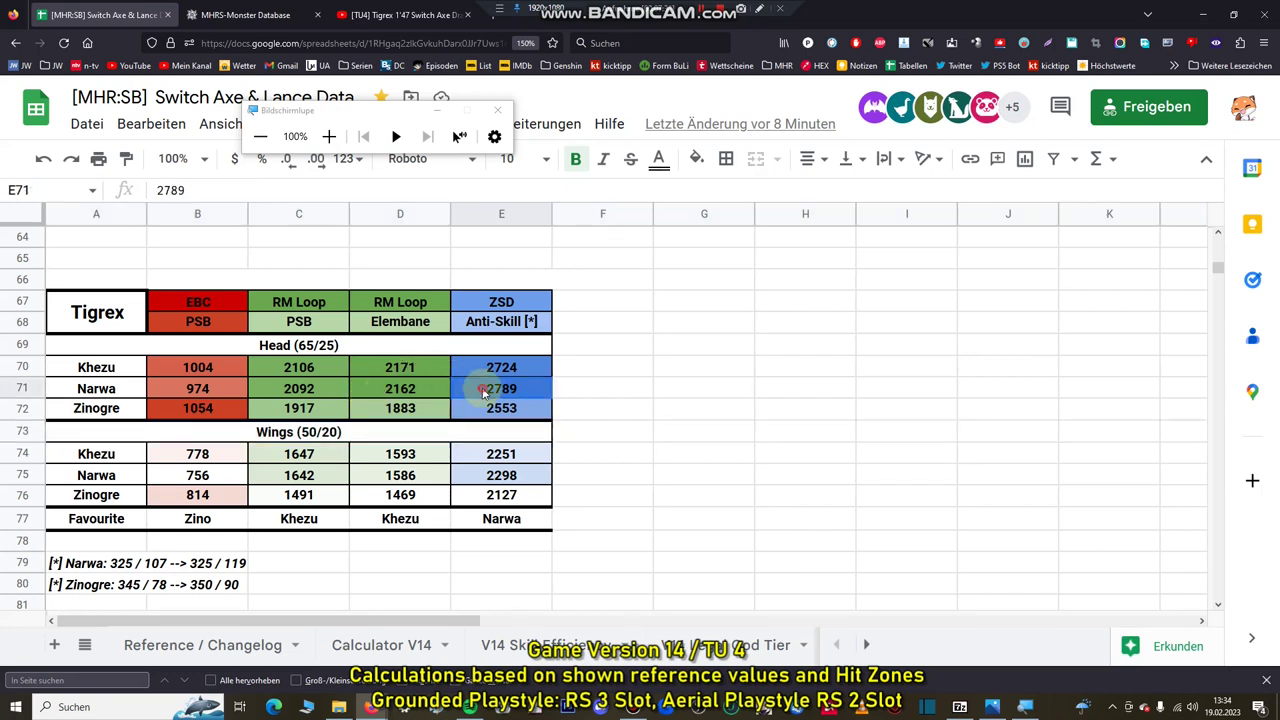
{"action": "left_click", "coordinate": [200, 428]}
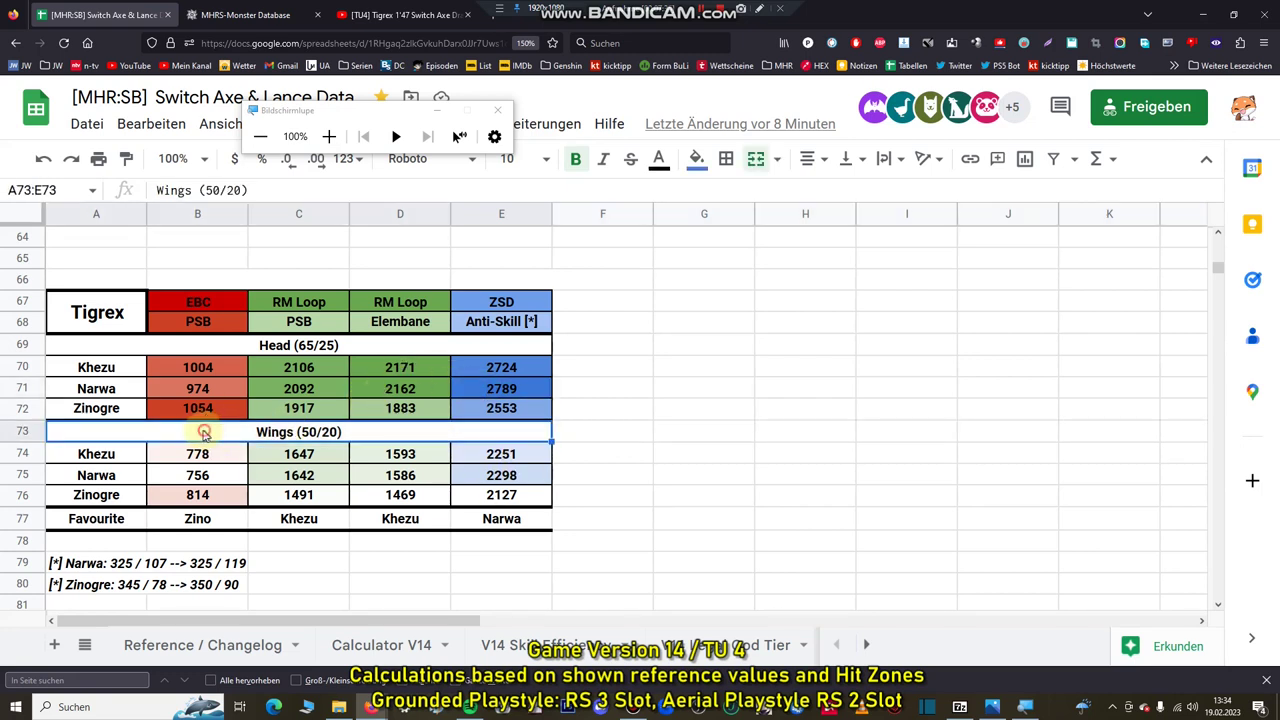
{"action": "left_click", "coordinate": [30, 430]}
{"action": "left_click", "coordinate": [30, 345]}
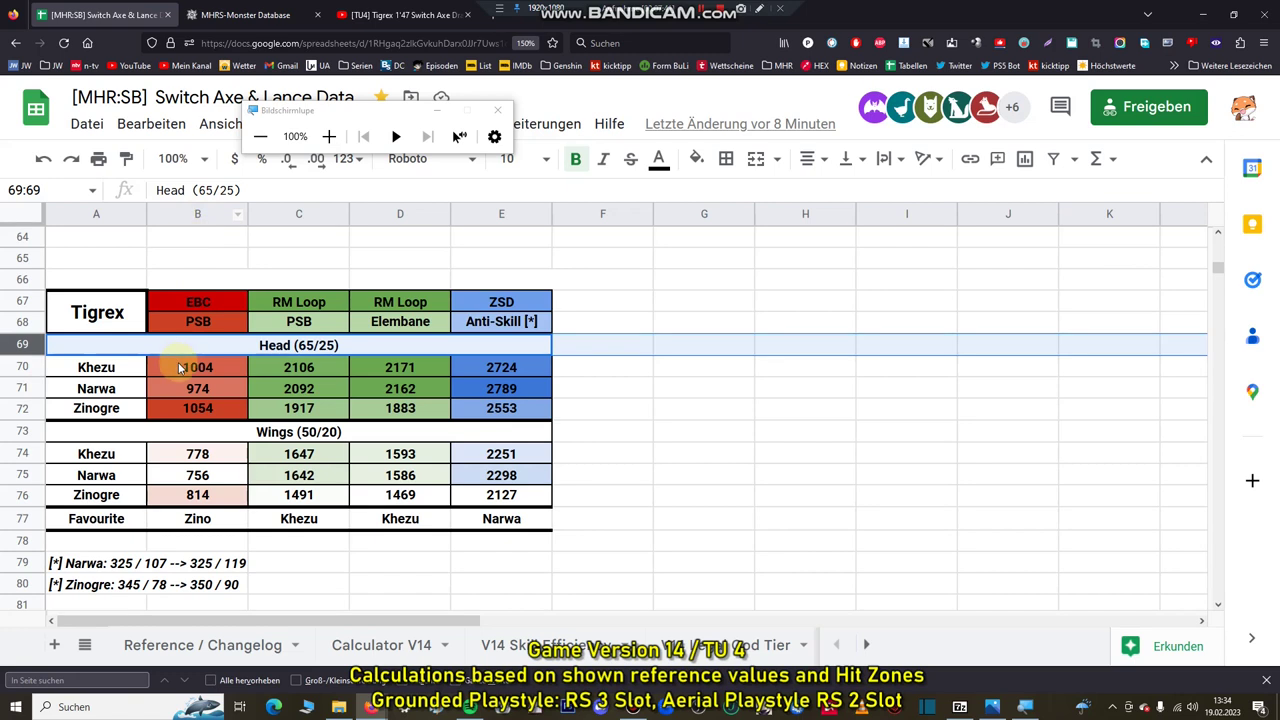
Examine Zinogre's head damage row in the Tigrex table against the other weapons in the EBC PSB column
{"action": "left_click", "coordinate": [186, 407]}
{"action": "left_click", "coordinate": [30, 409]}
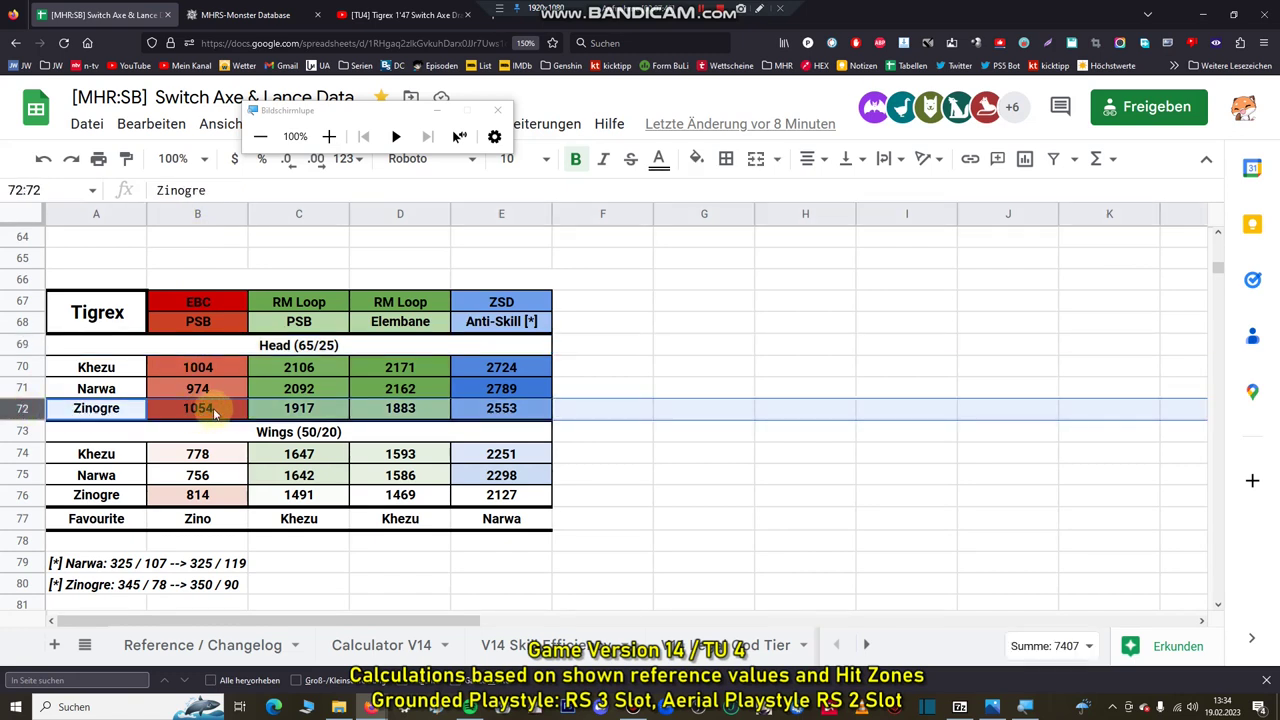
{"action": "left_click", "coordinate": [213, 413]}
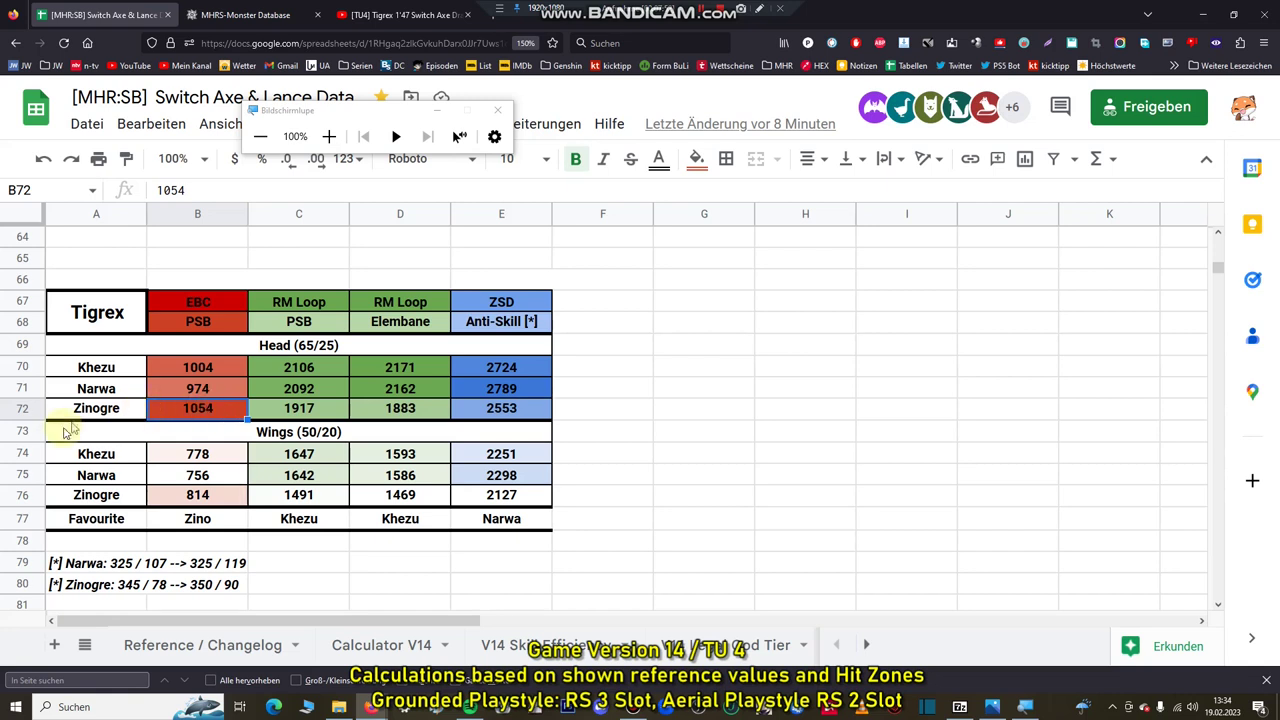
{"action": "left_click", "coordinate": [29, 414]}
{"action": "left_click", "coordinate": [222, 408]}
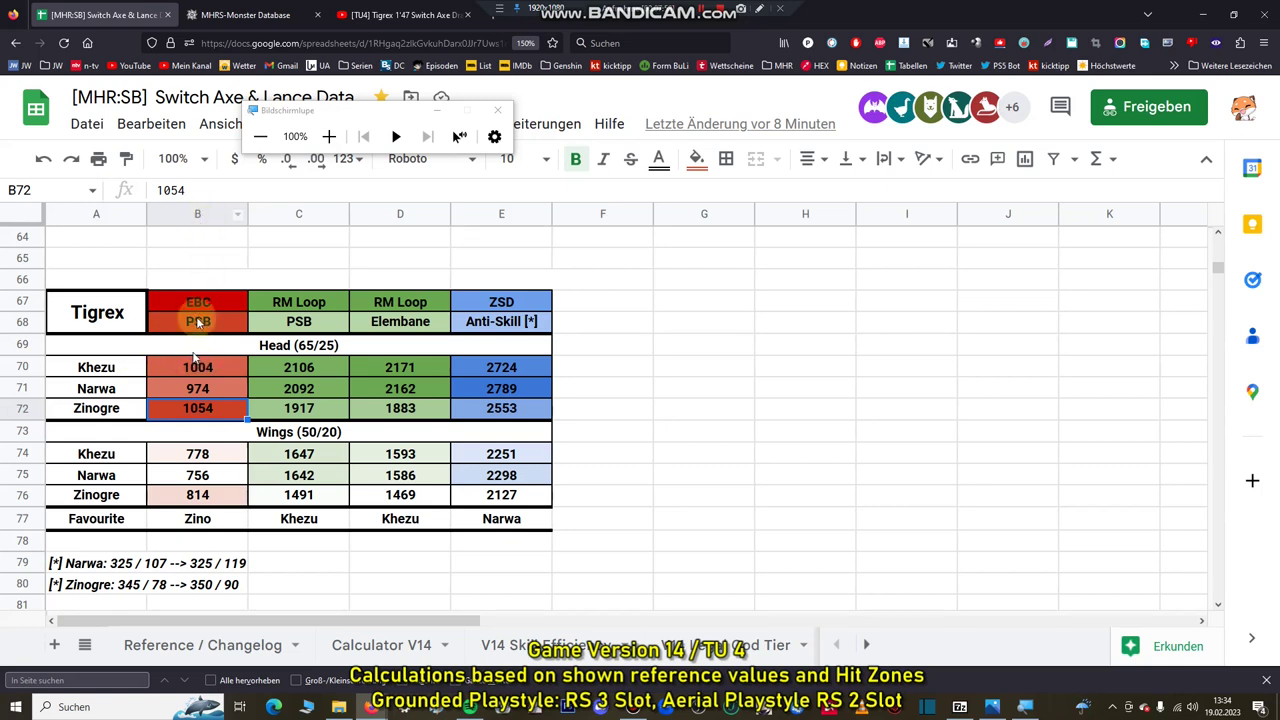
{"action": "left_click", "coordinate": [198, 214]}
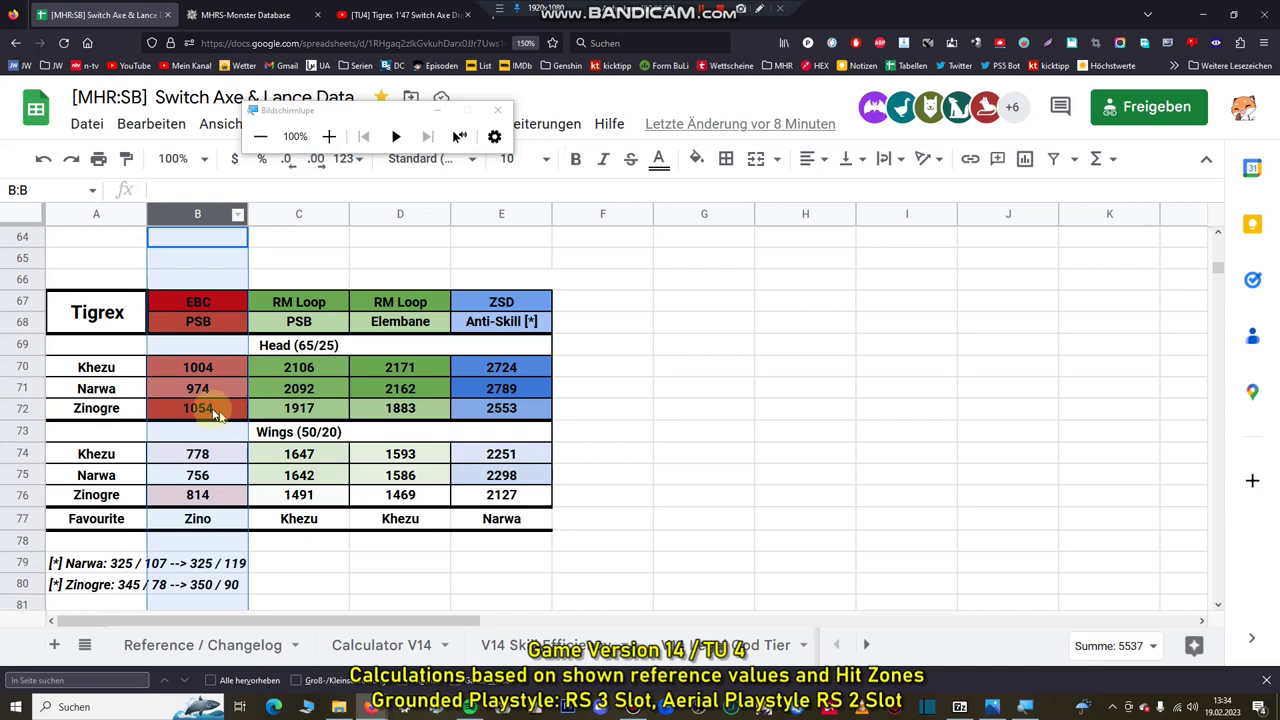
Look at the EBC favourite in the Tigrex table, and at the two RM Loop columns with the PSB header
{"action": "left_click", "coordinate": [206, 527]}
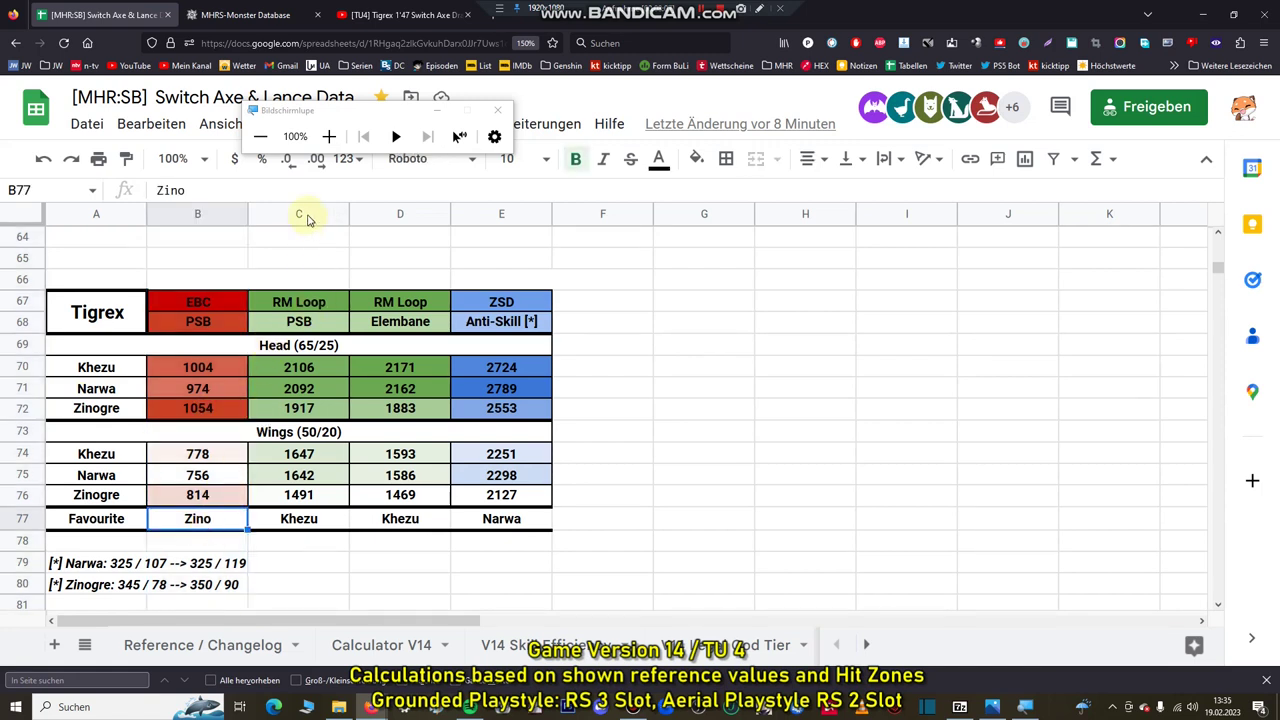
{"action": "left_click_drag", "start_coordinate": [308, 220], "coordinate": [391, 213]}
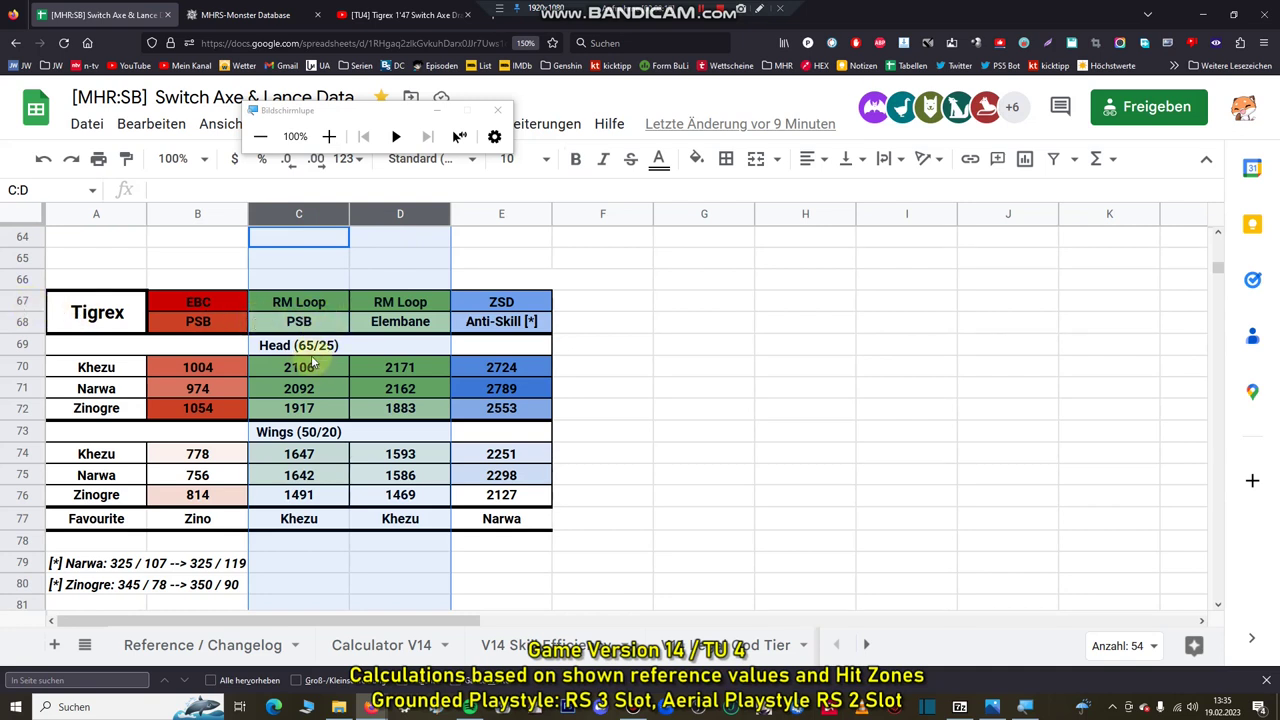
{"action": "left_click", "coordinate": [313, 324]}
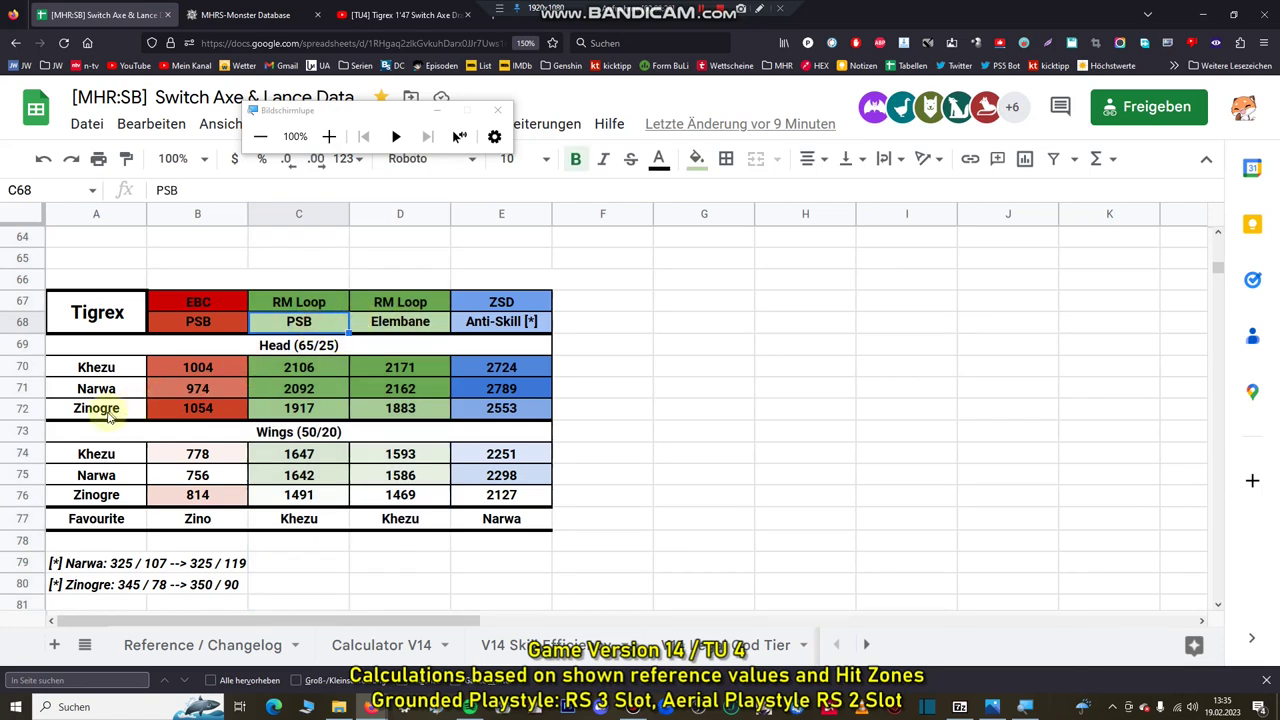
Compare the Zinogre, Narwa and Khezu head rows with Khezu's wings row, and check the favourites for both RM Loop columns
{"action": "left_click", "coordinate": [108, 416]}
{"action": "left_click", "coordinate": [29, 408]}
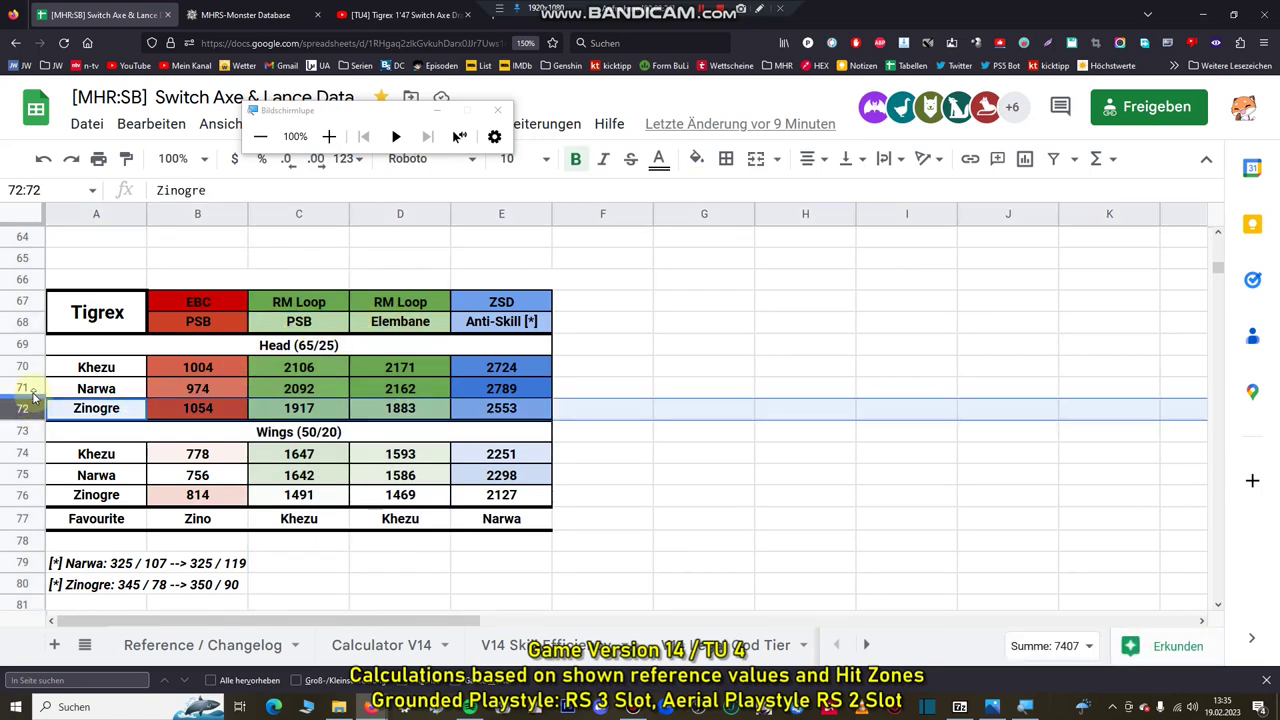
{"action": "left_click", "coordinate": [30, 389]}
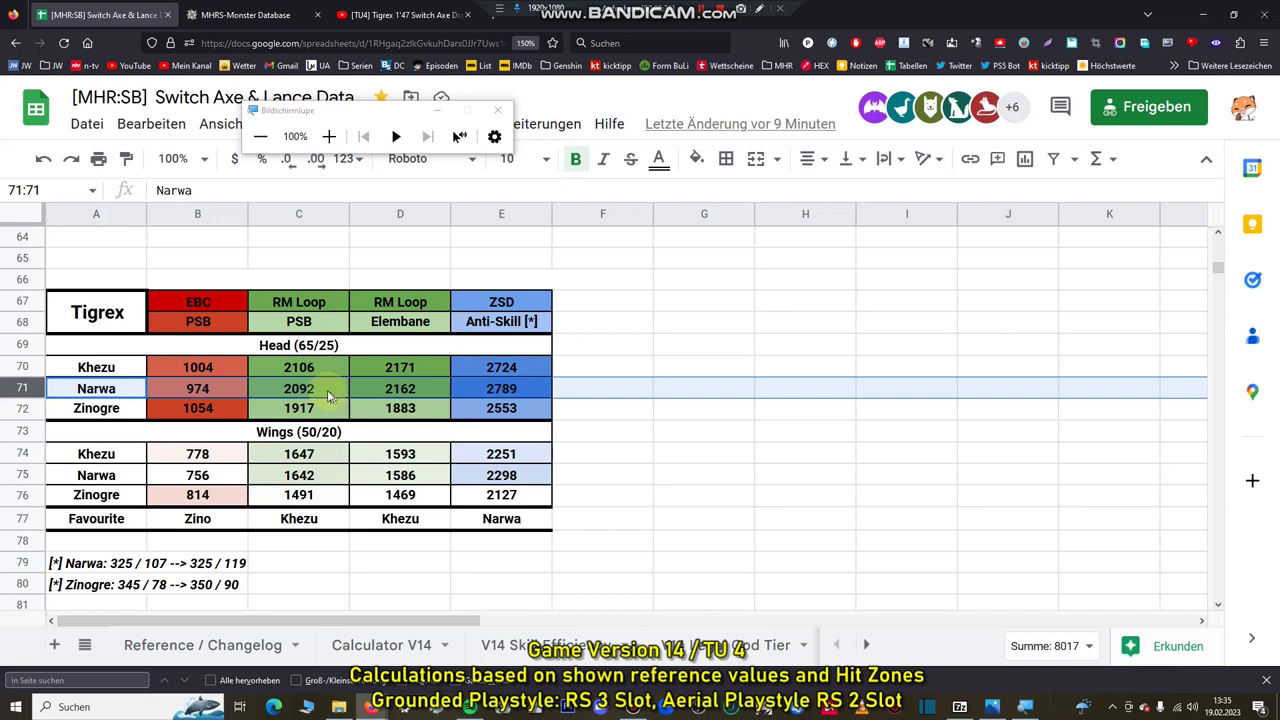
{"action": "left_click", "coordinate": [23, 367]}
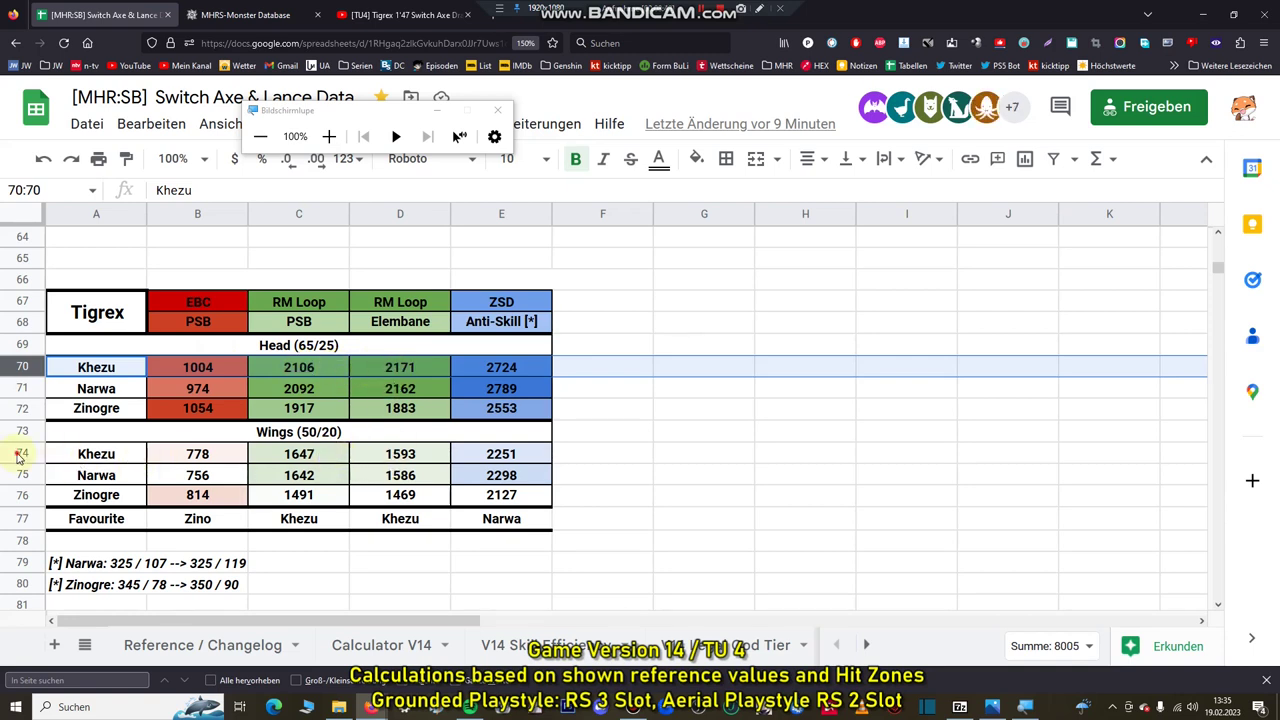
{"action": "left_click", "coordinate": [22, 455]}
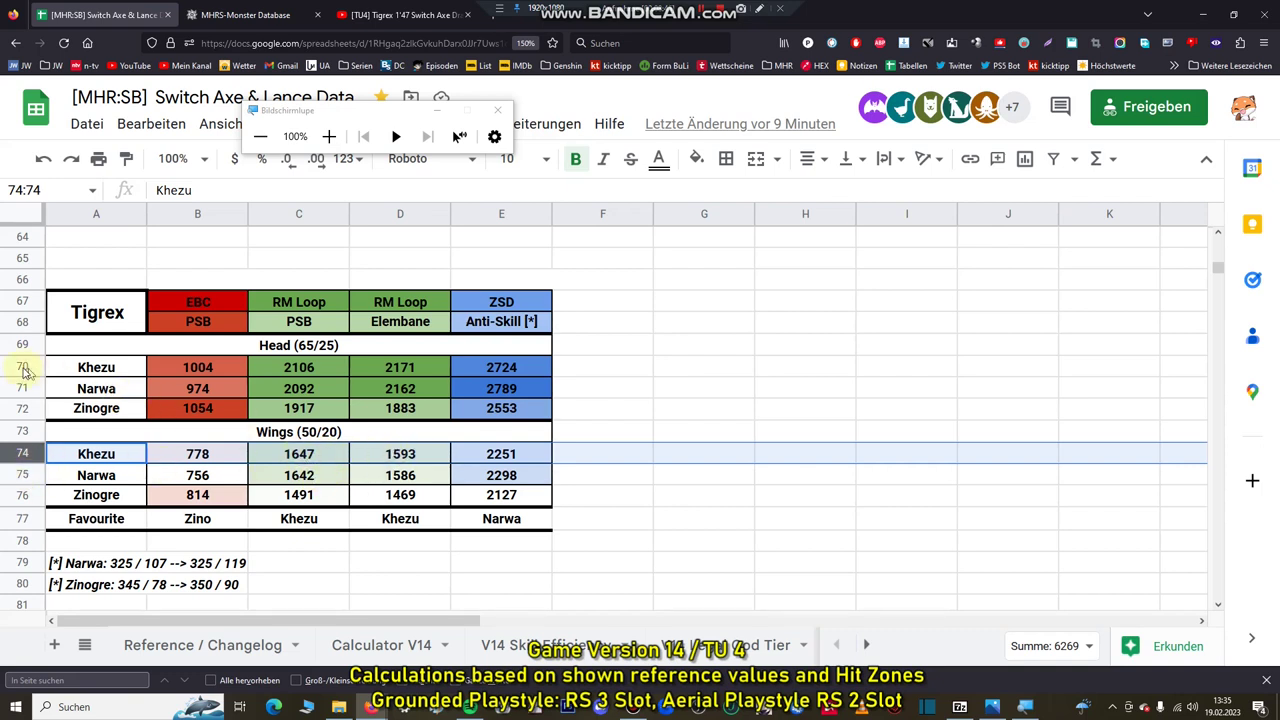
{"action": "left_click", "coordinate": [22, 367]}
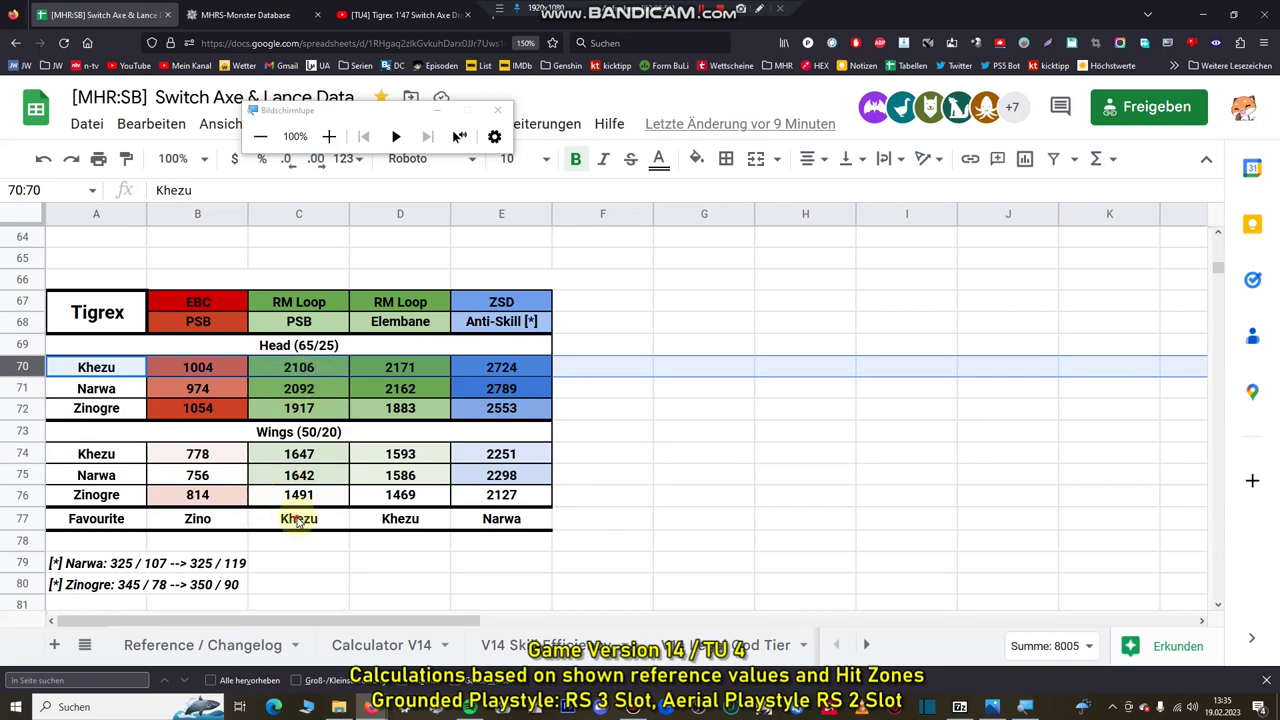
{"action": "left_click_drag", "start_coordinate": [298, 520], "coordinate": [385, 522]}
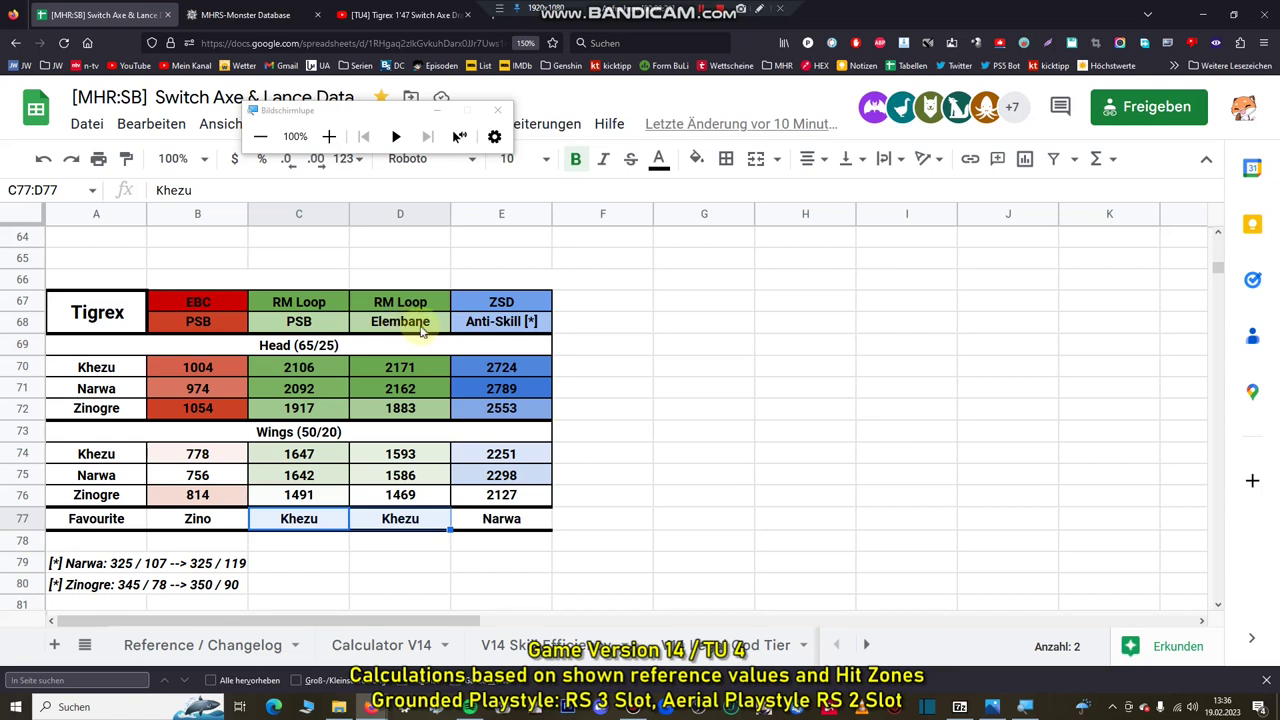
Examine the Elembane header and the ZSD Anti-Skill column of the Tigrex table, ending on Narwa's head damage
{"action": "left_click", "coordinate": [399, 331]}
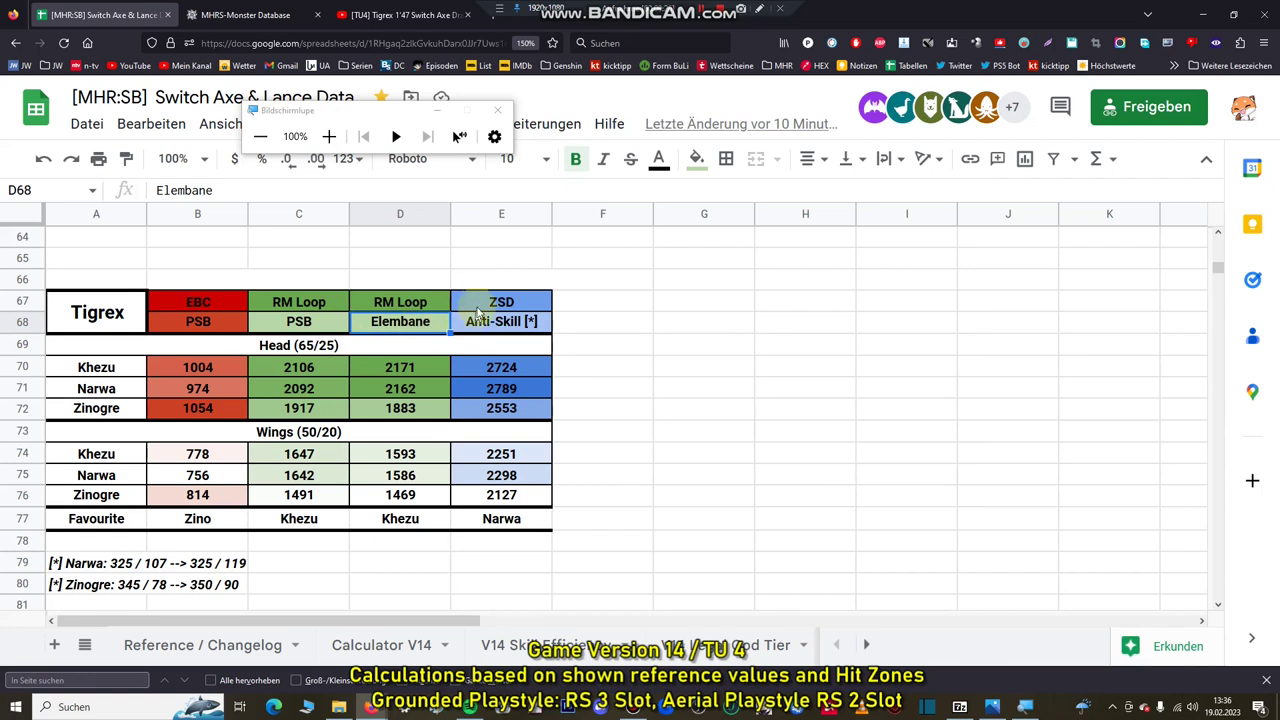
{"action": "left_click", "coordinate": [483, 300]}
{"action": "left_click_drag", "start_coordinate": [488, 405], "coordinate": [490, 515]}
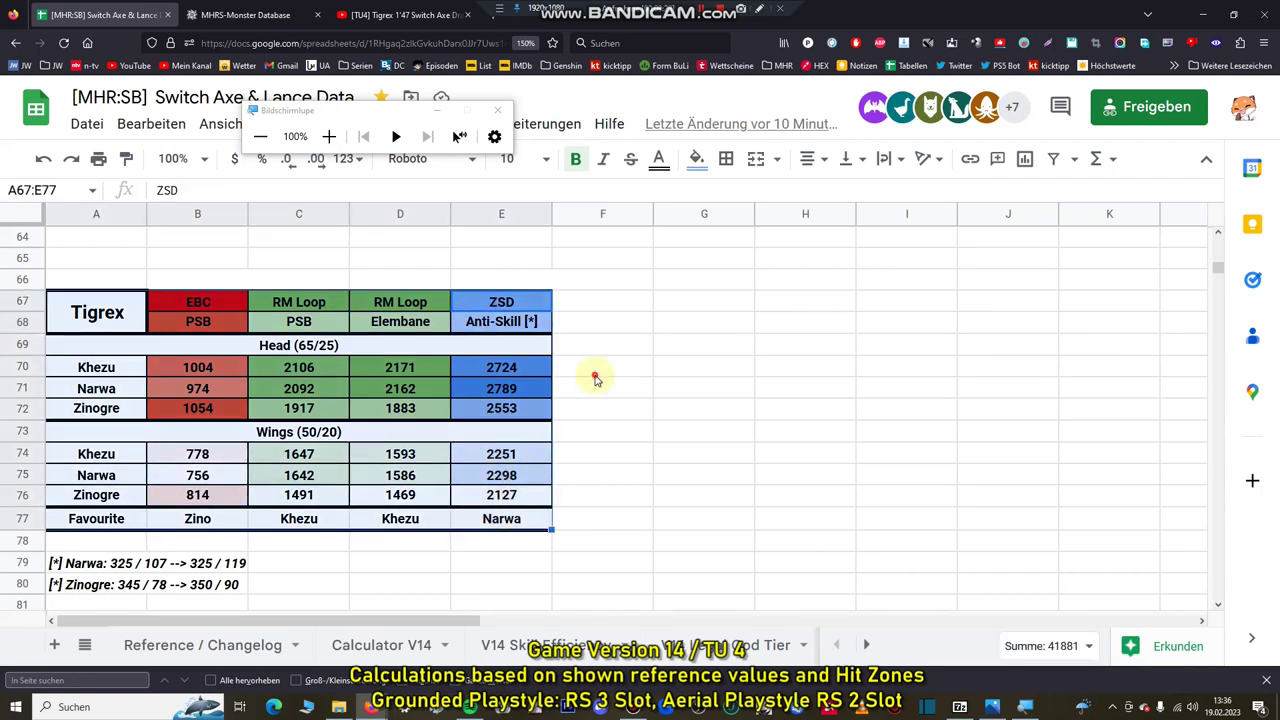
{"action": "left_click", "coordinate": [594, 368]}
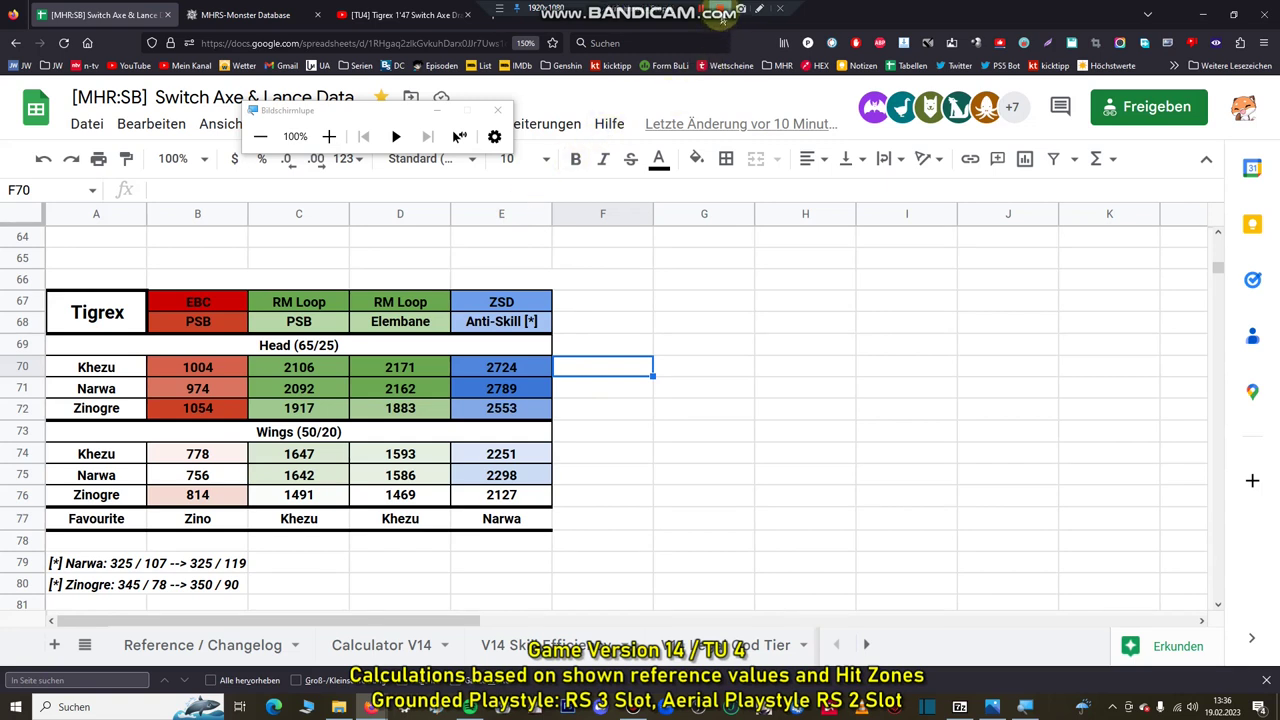
{"action": "left_click", "coordinate": [514, 305]}
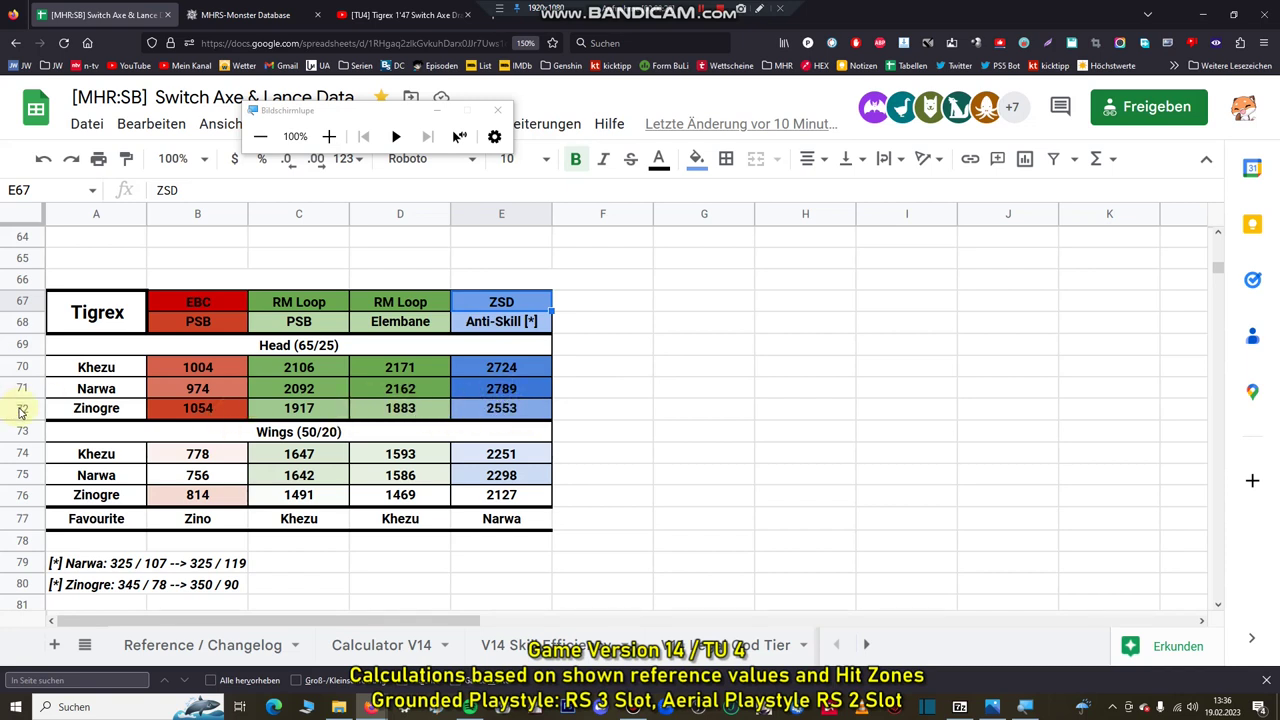
{"action": "left_click", "coordinate": [510, 397]}
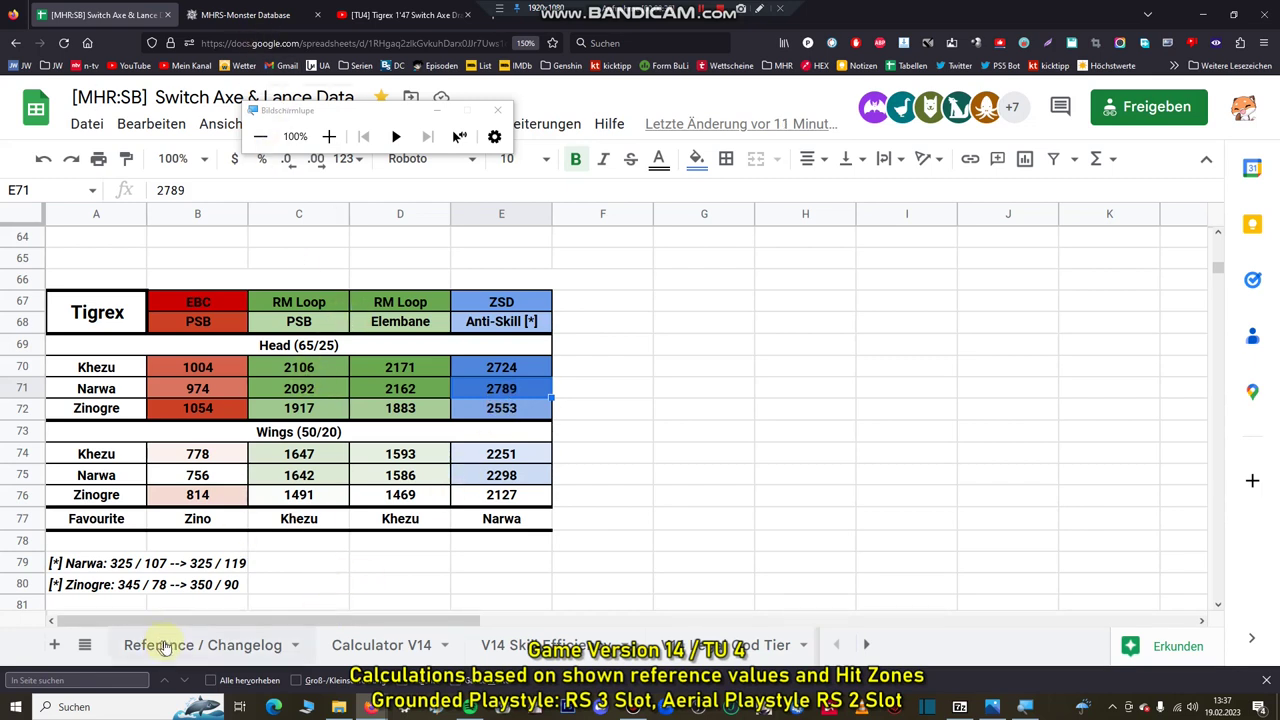
Open the Calculator V14 sheet and check the Average SA weapon's raw and Thunder element values
{"action": "left_click", "coordinate": [368, 645]}
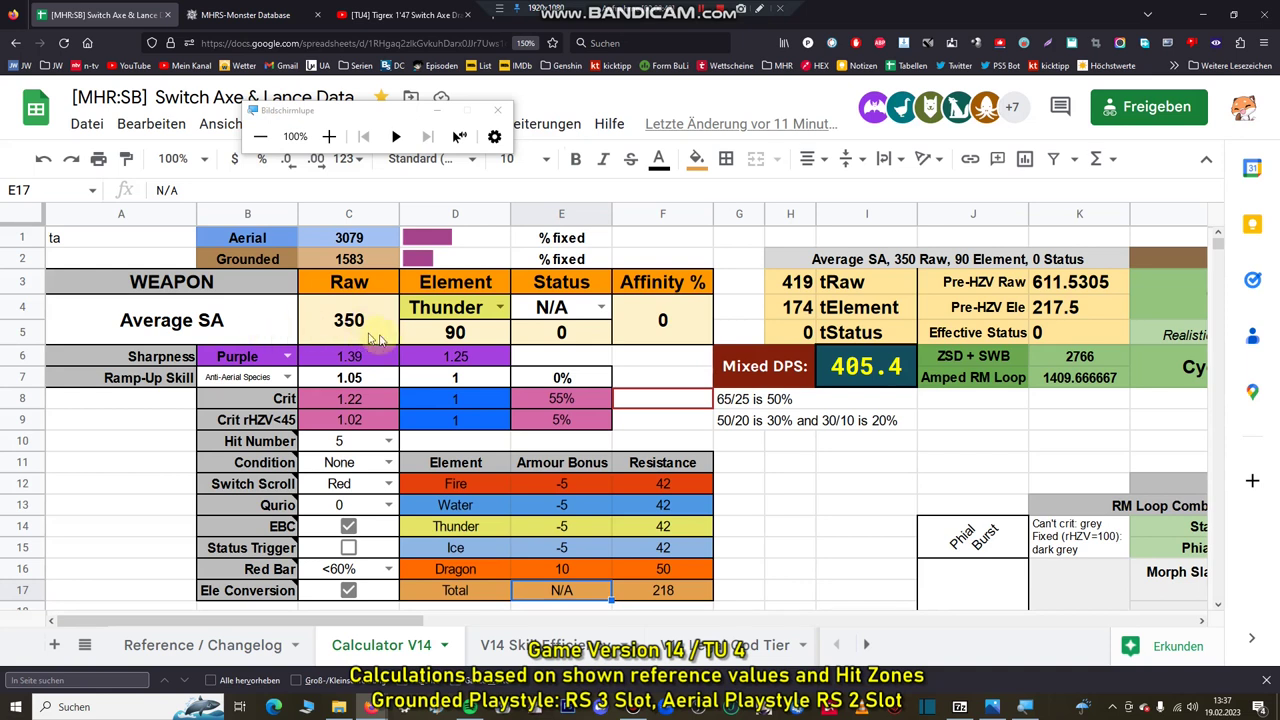
{"action": "left_click", "coordinate": [430, 342]}
{"action": "left_click", "coordinate": [355, 328]}
{"action": "left_click", "coordinate": [440, 345]}
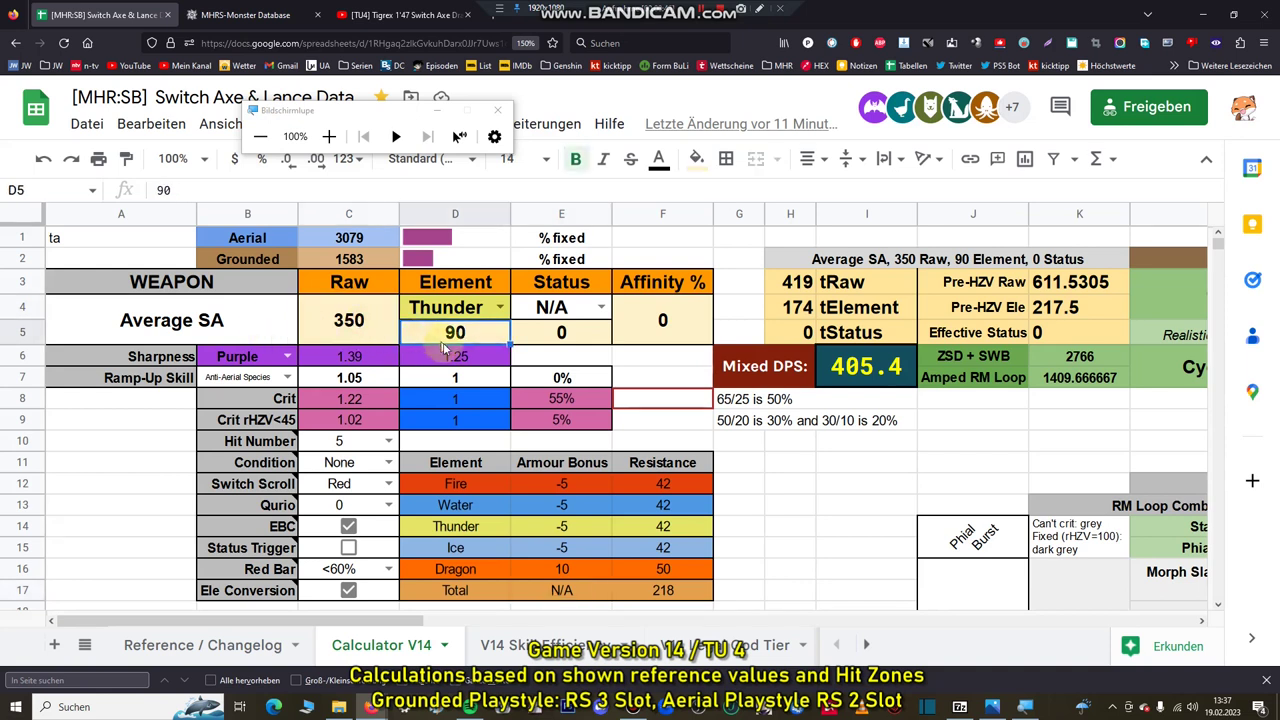
Inspect the Complete ZSD total for the 65/25 hit zone in the calculator, and return to the weapon inputs
{"action": "left_click_drag", "start_coordinate": [440, 621], "coordinate": [799, 621]}
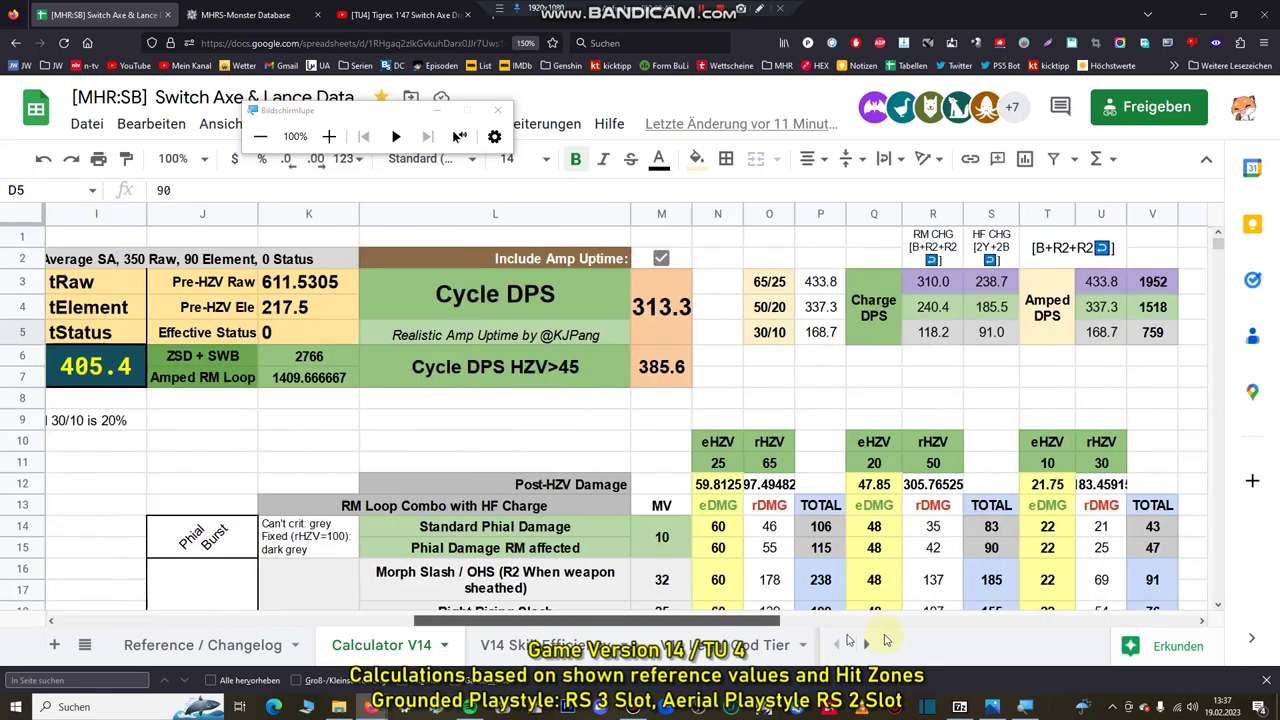
{"action": "scroll", "coordinate": [805, 528], "scroll_direction": "down", "scroll_amount": 8}
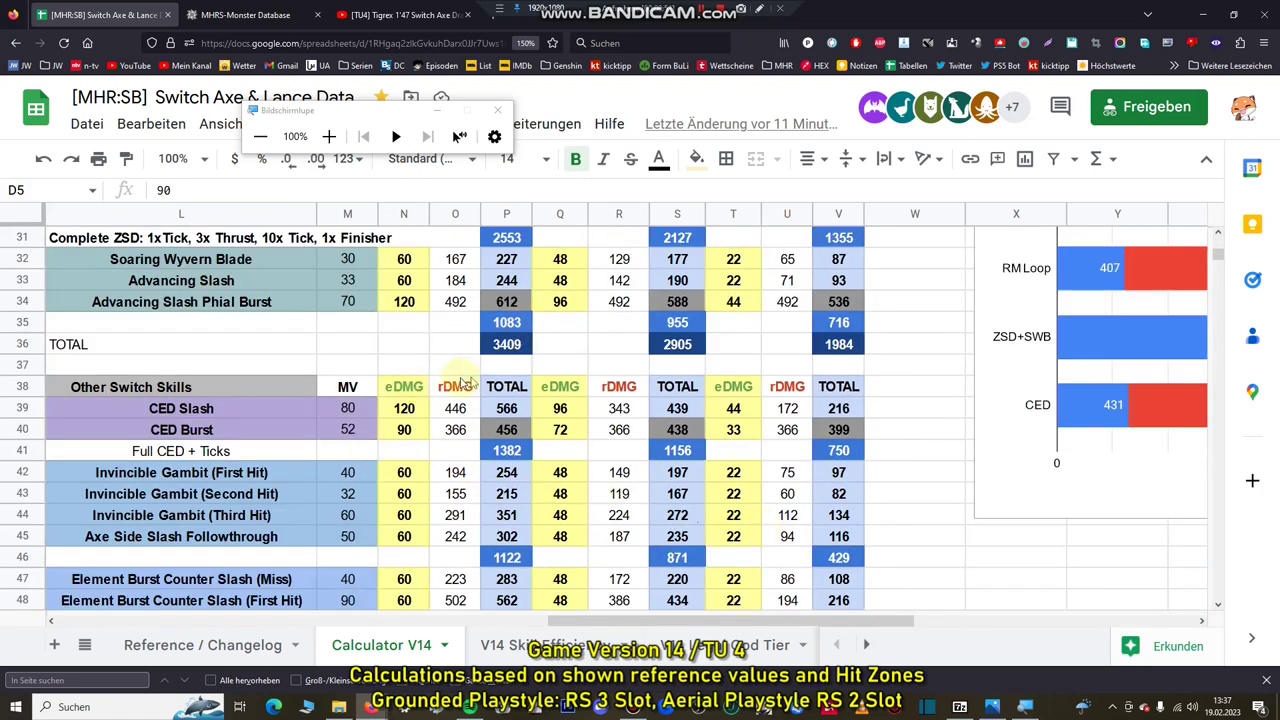
{"action": "scroll", "coordinate": [490, 342], "scroll_direction": "up", "scroll_amount": 2}
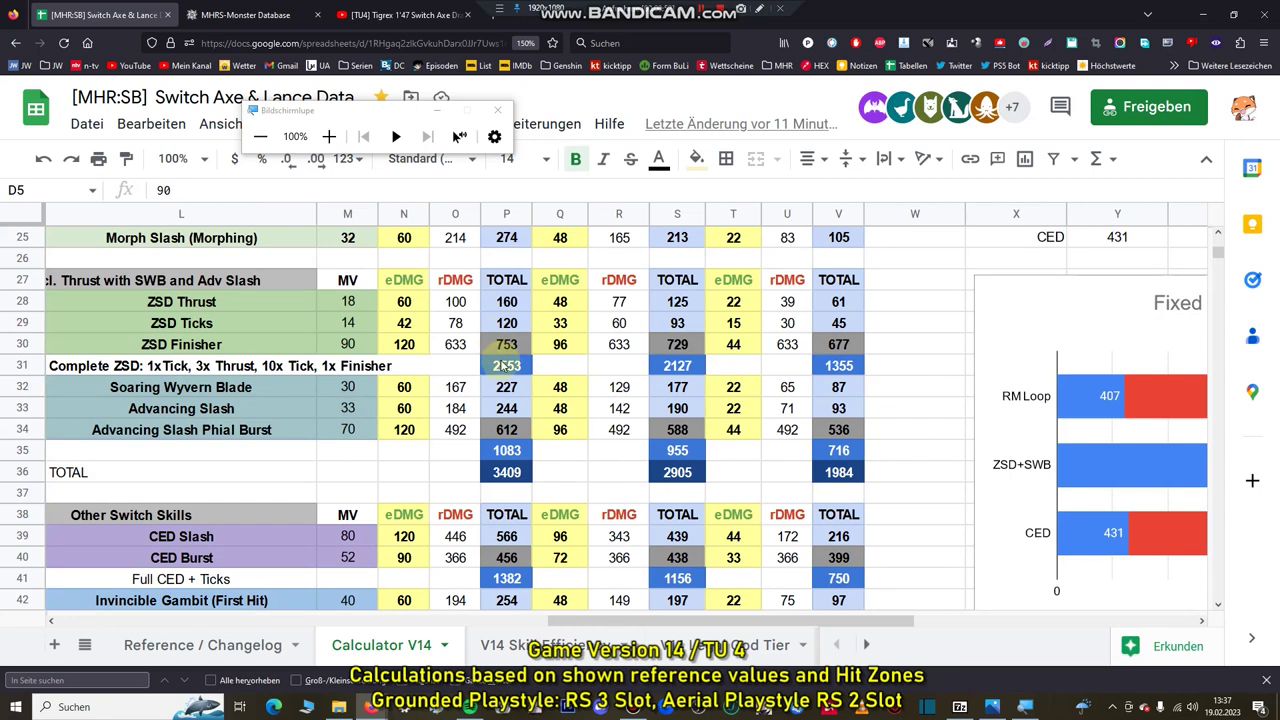
{"action": "left_click", "coordinate": [506, 368]}
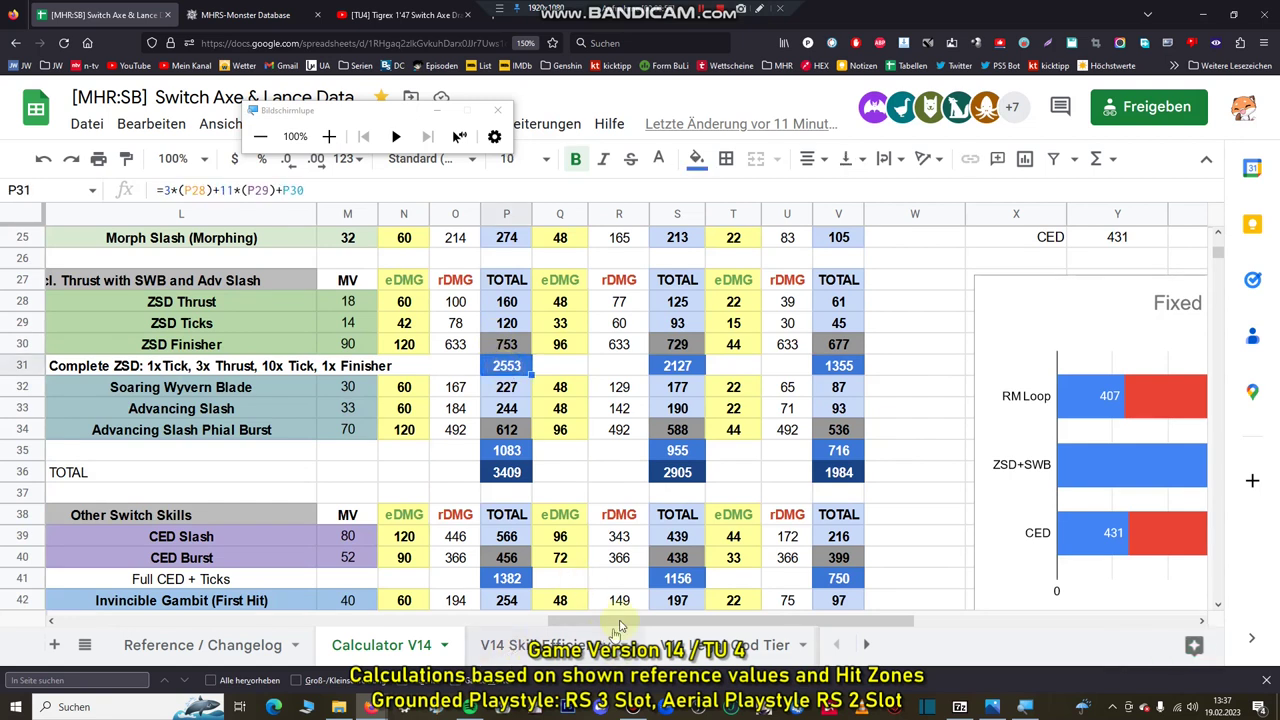
{"action": "left_click_drag", "start_coordinate": [627, 622], "coordinate": [20, 622]}
{"action": "scroll", "coordinate": [288, 532], "scroll_direction": "up", "scroll_amount": 5}
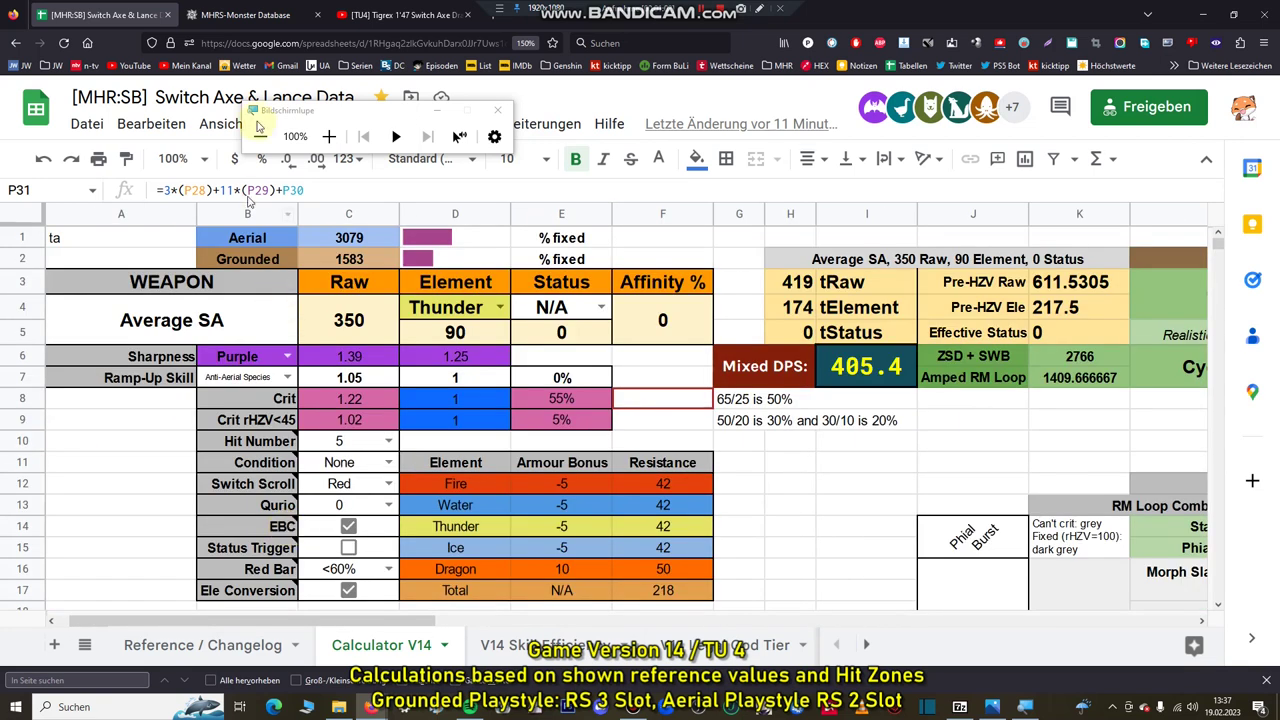
Return to the Tigrex damage table and compare Zinogre's ZSD head and wings damage with Narwa's head damage
{"action": "left_click", "coordinate": [728, 648]}
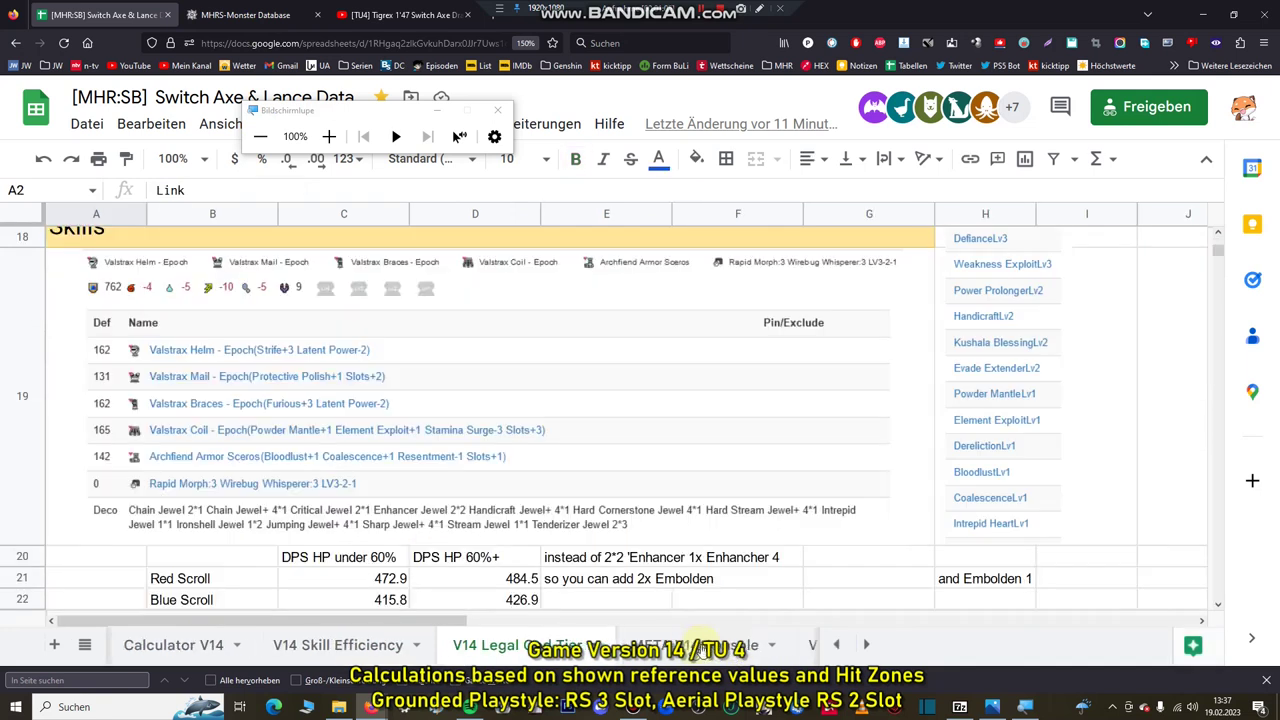
{"action": "left_click", "coordinate": [812, 645]}
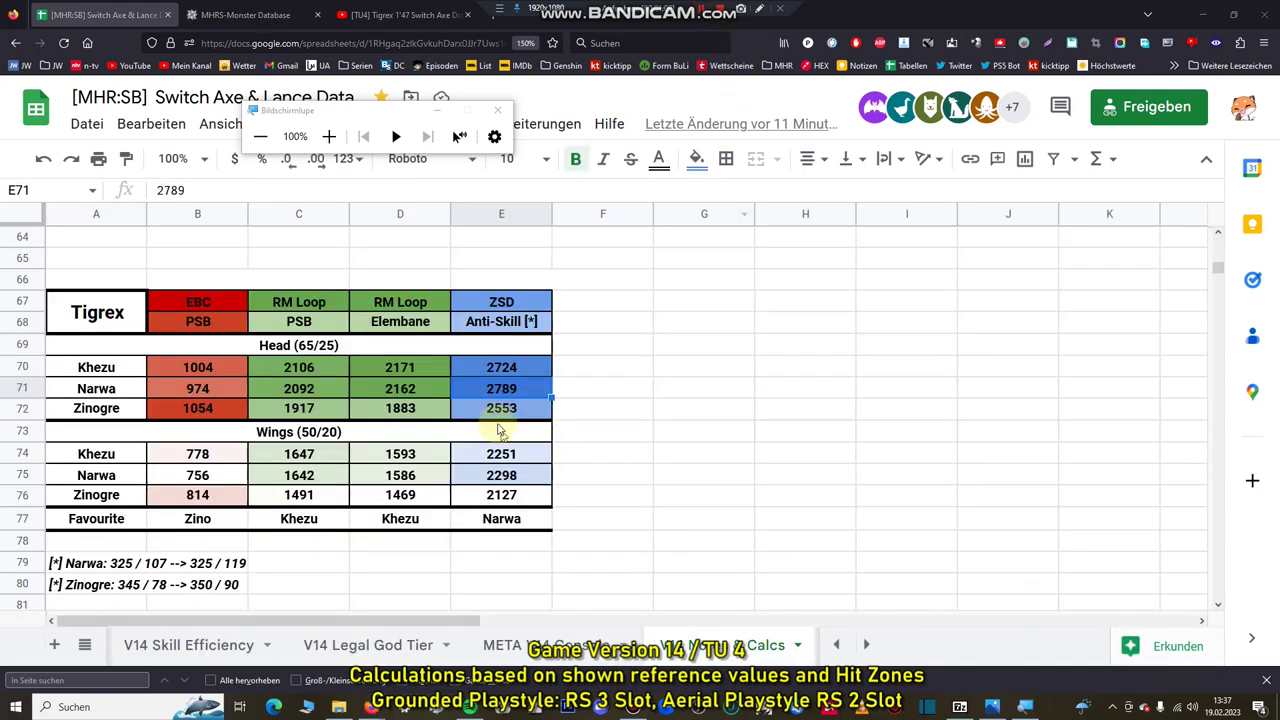
{"action": "left_click", "coordinate": [501, 408]}
{"action": "left_click", "coordinate": [516, 500]}
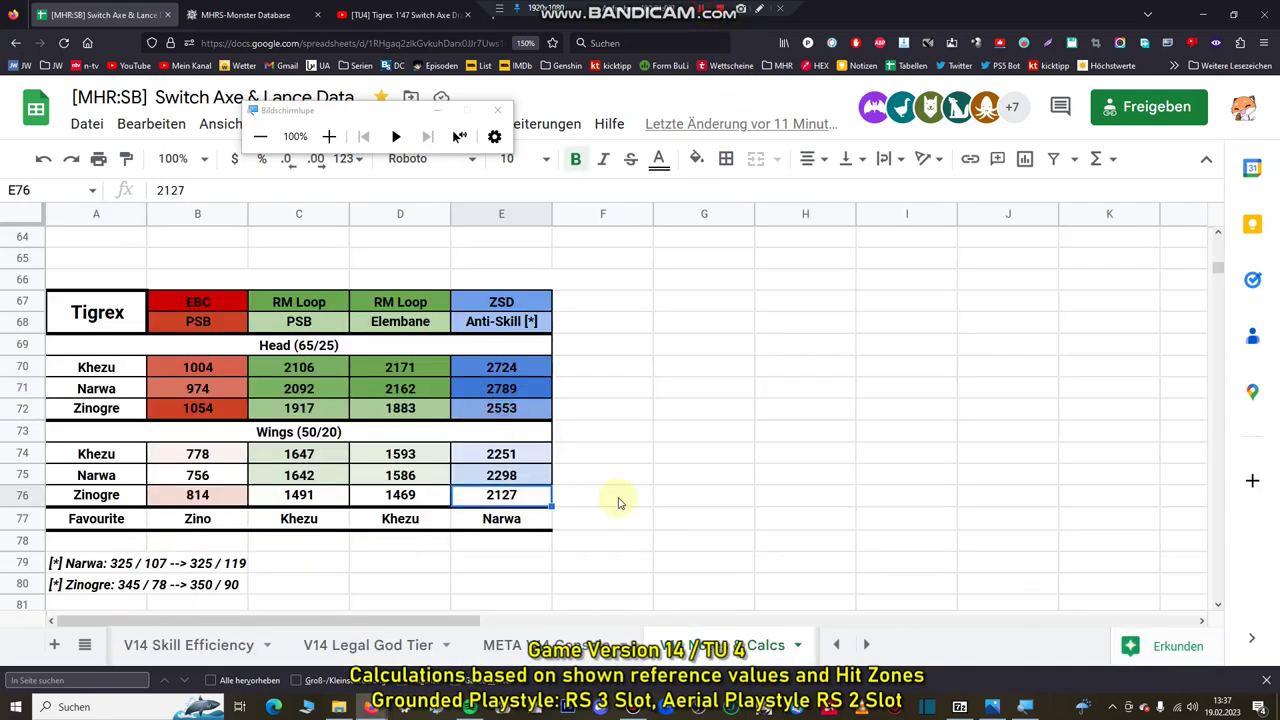
{"action": "left_click", "coordinate": [508, 386]}
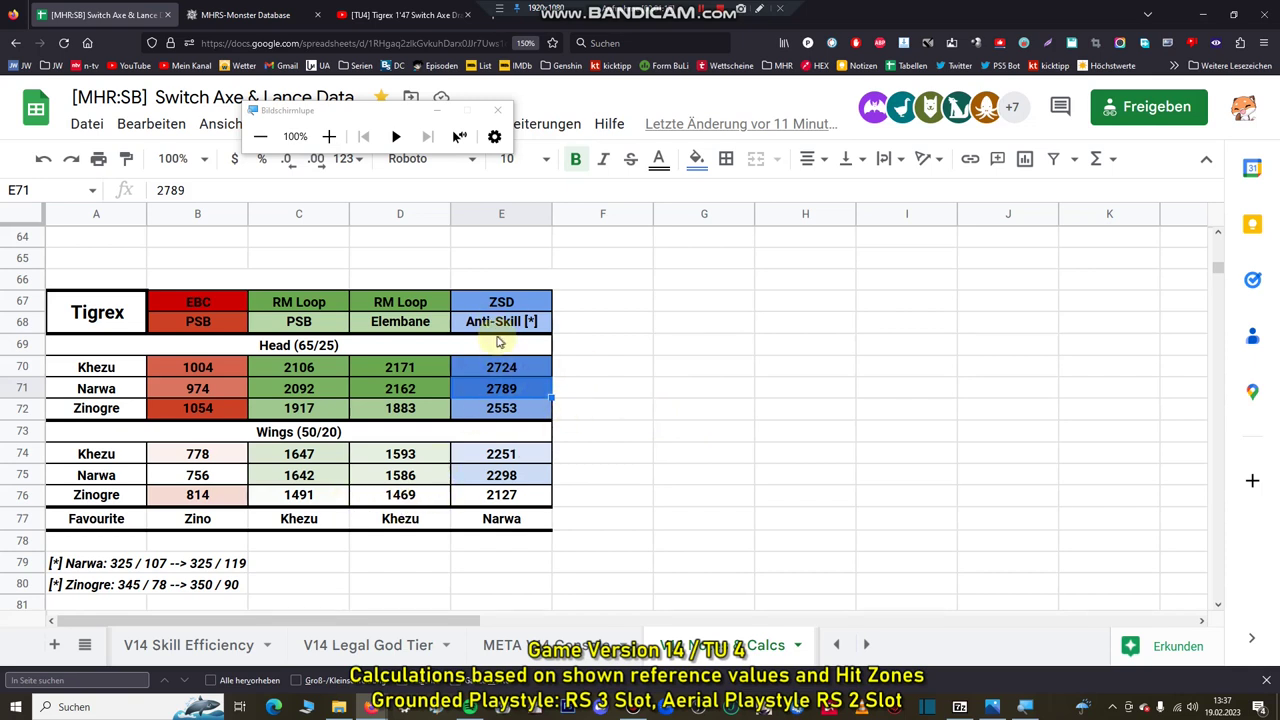
{"action": "left_click_drag", "start_coordinate": [505, 310], "coordinate": [508, 523]}
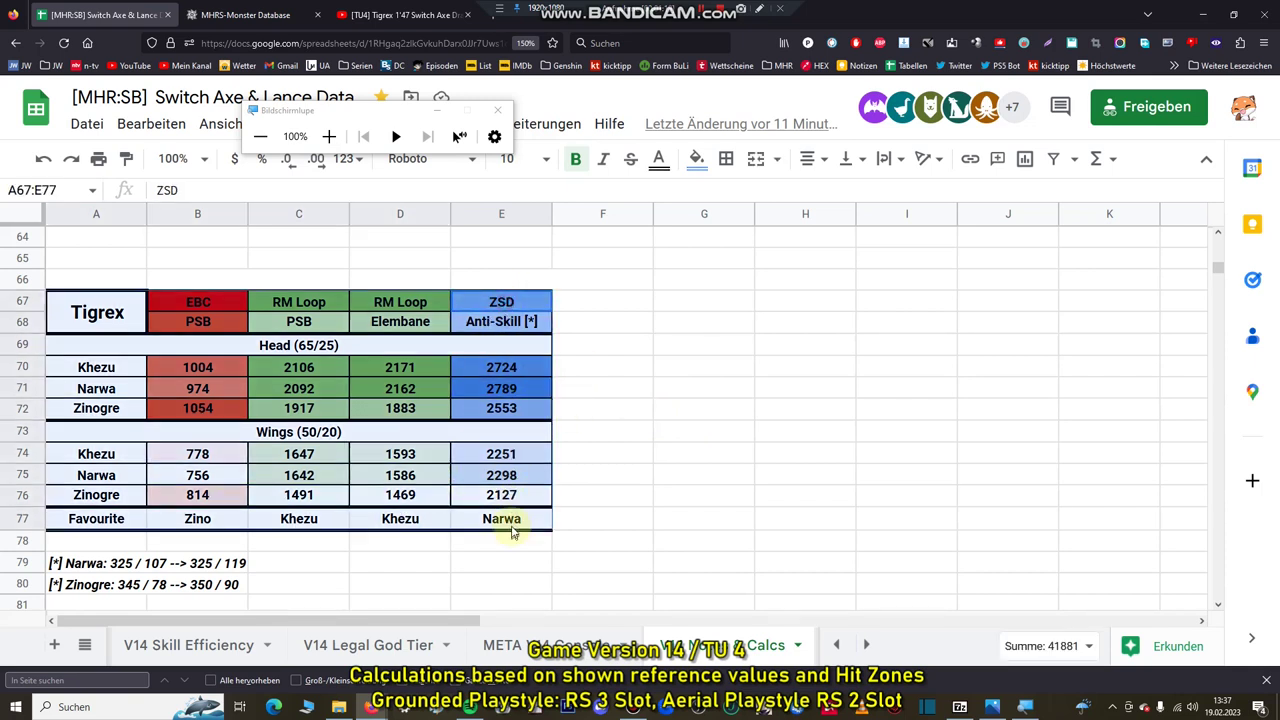
{"action": "left_click", "coordinate": [618, 478]}
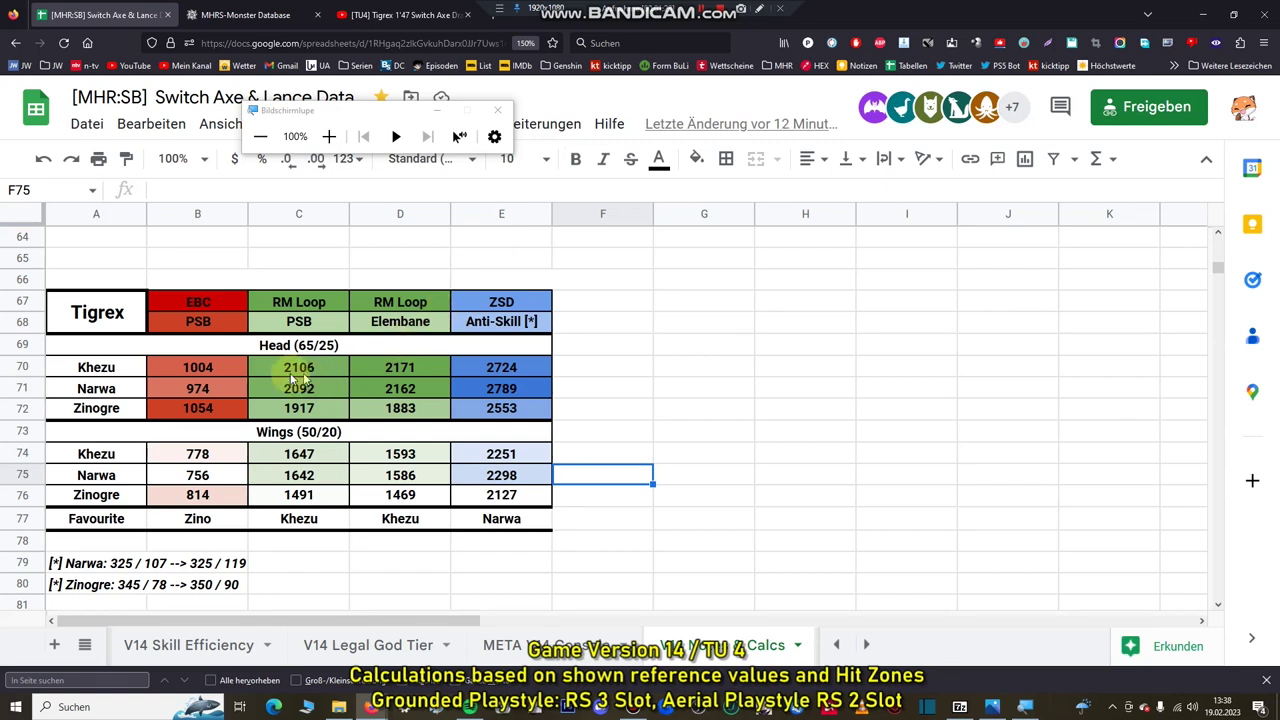
Compare the Khezu, Narwa and Zinogre head rows, including Khezu's RM Loop PSB damage and the ZSD values of Narwa and Zinogre
{"action": "left_click", "coordinate": [14, 370]}
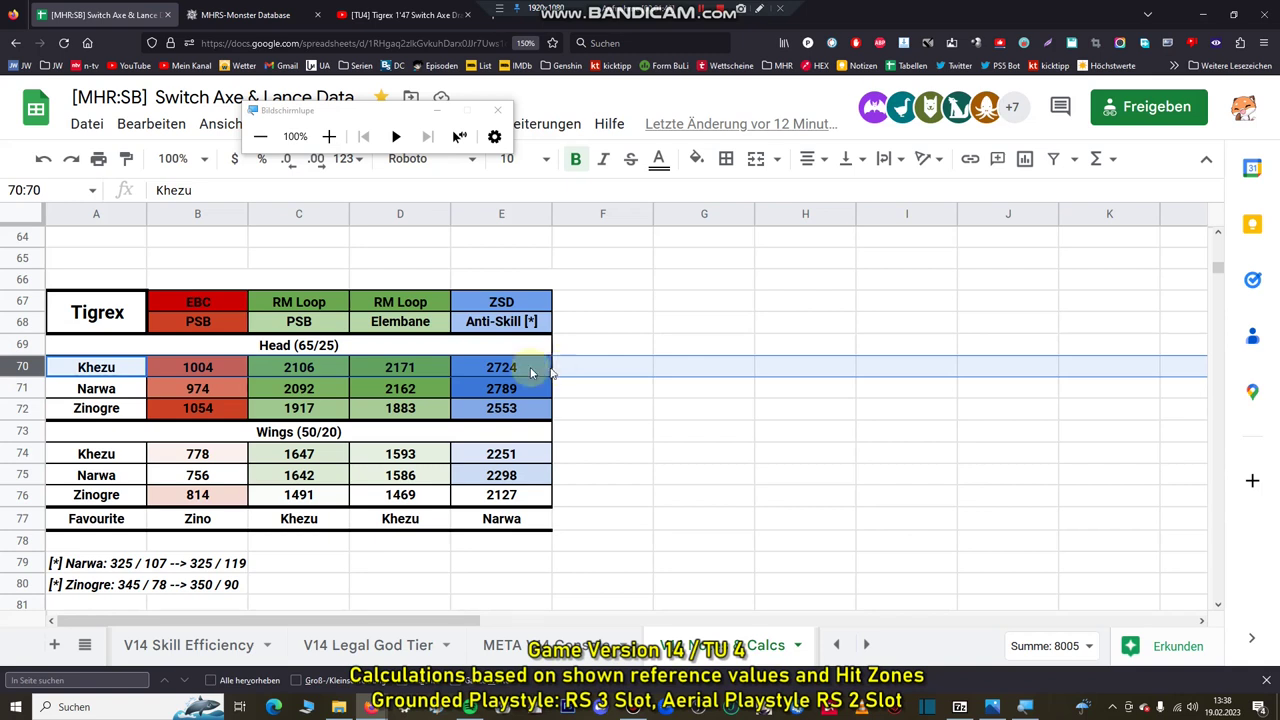
{"action": "left_click", "coordinate": [322, 367]}
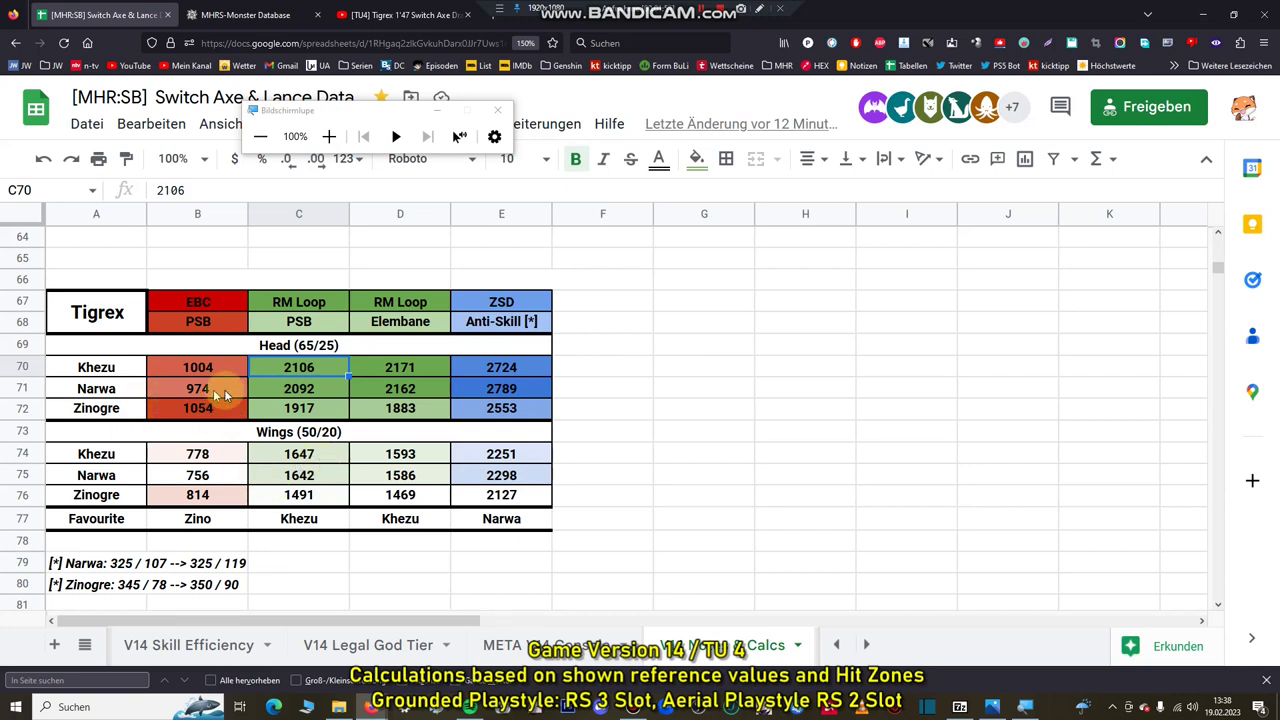
{"action": "left_click", "coordinate": [21, 390]}
{"action": "left_click", "coordinate": [22, 408]}
{"action": "left_click", "coordinate": [22, 389]}
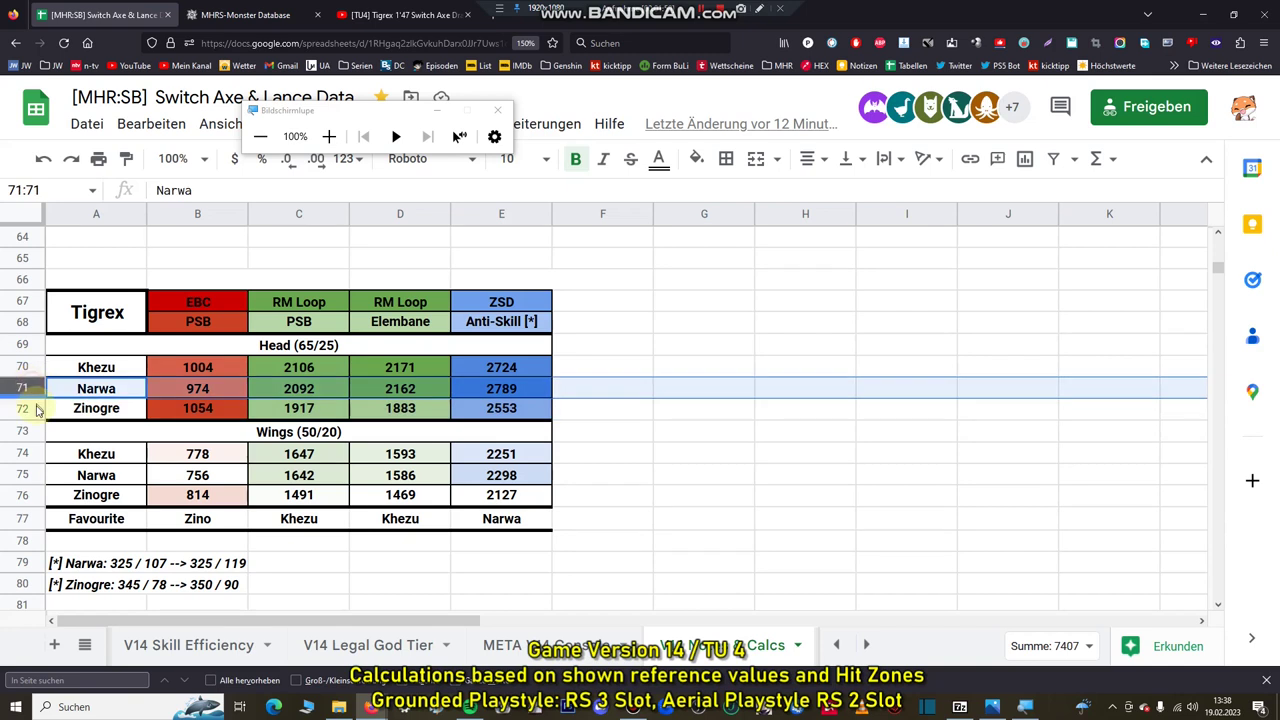
{"action": "left_click", "coordinate": [496, 408]}
{"action": "left_click", "coordinate": [501, 390]}
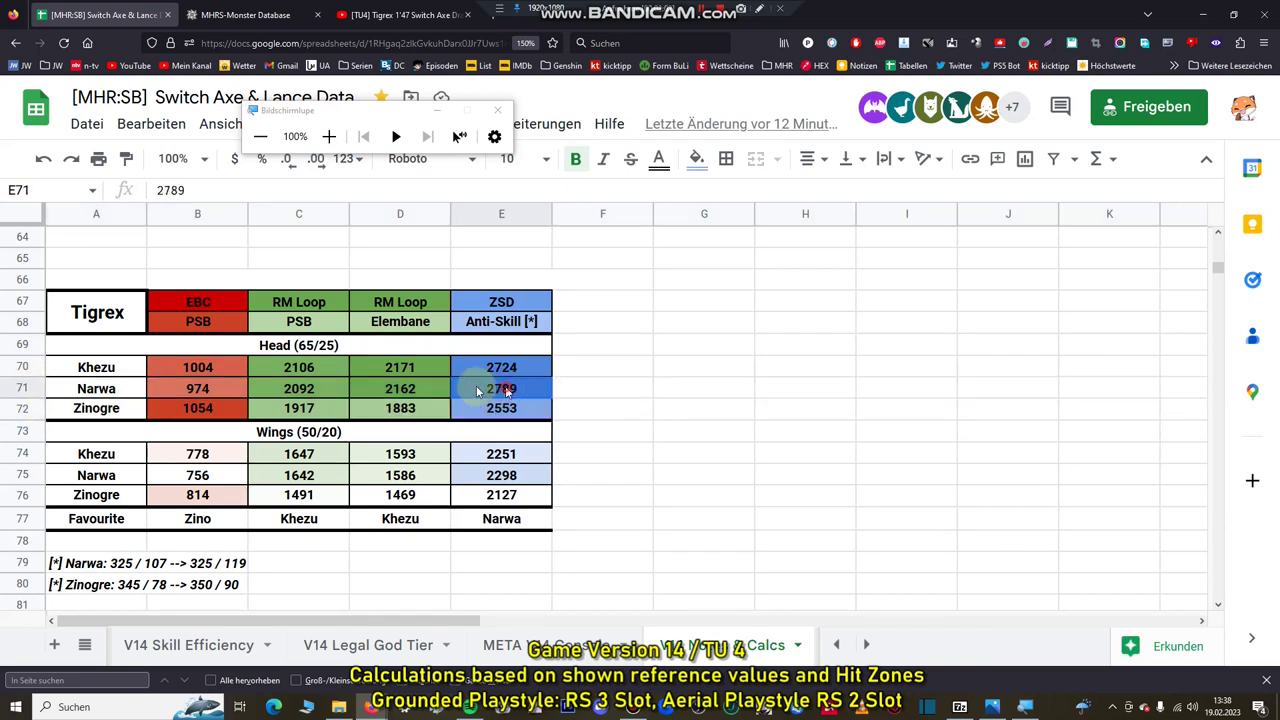
{"action": "left_click", "coordinate": [30, 388]}
{"action": "left_click", "coordinate": [25, 367]}
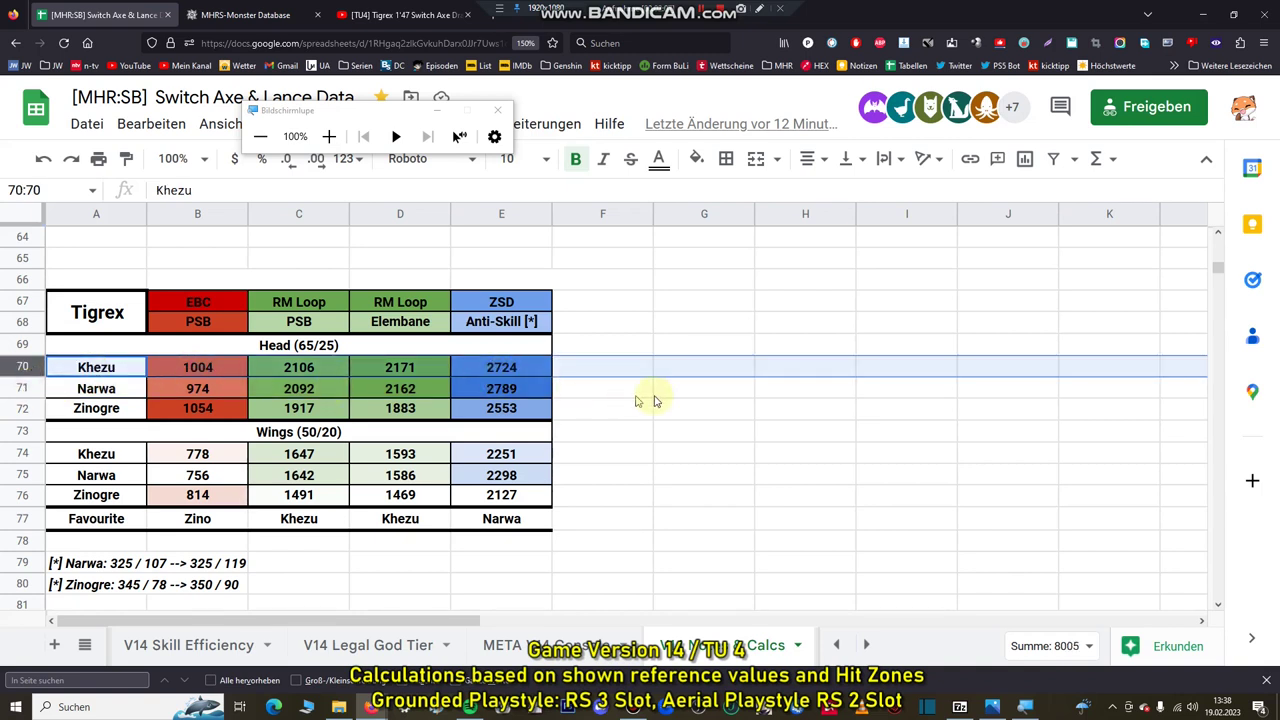
Examine the Narwa and Zinogre raw and element notes below the Tigrex table alongside the ZSD Anti-Skill column
{"action": "left_click", "coordinate": [130, 563]}
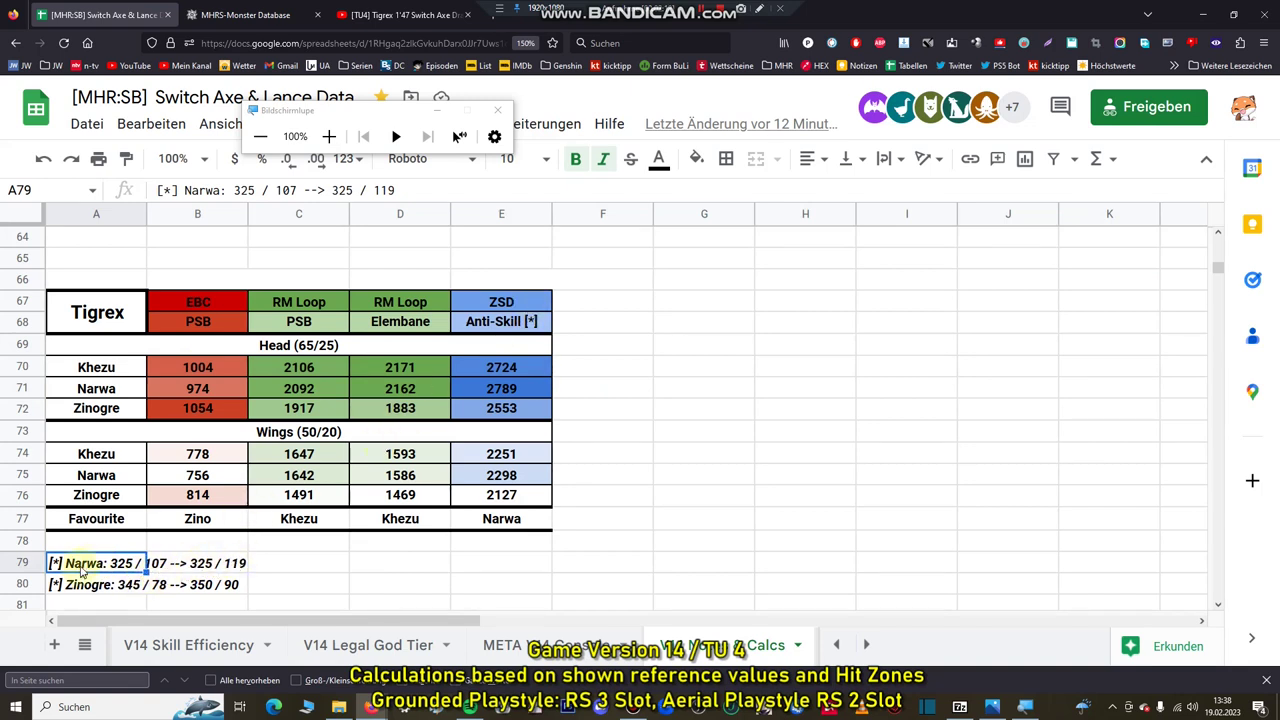
{"action": "left_click", "coordinate": [527, 300]}
{"action": "left_click_drag", "start_coordinate": [527, 413], "coordinate": [470, 528]}
{"action": "left_click", "coordinate": [170, 563]}
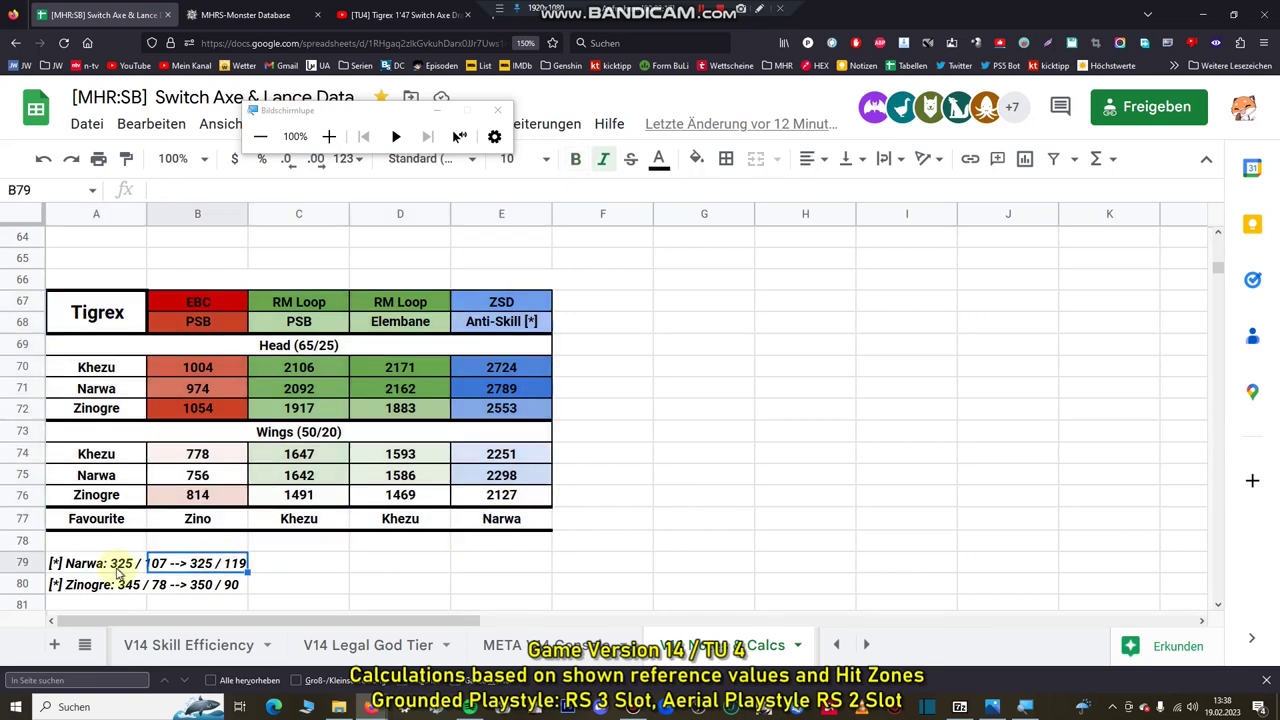
{"action": "left_click", "coordinate": [118, 568]}
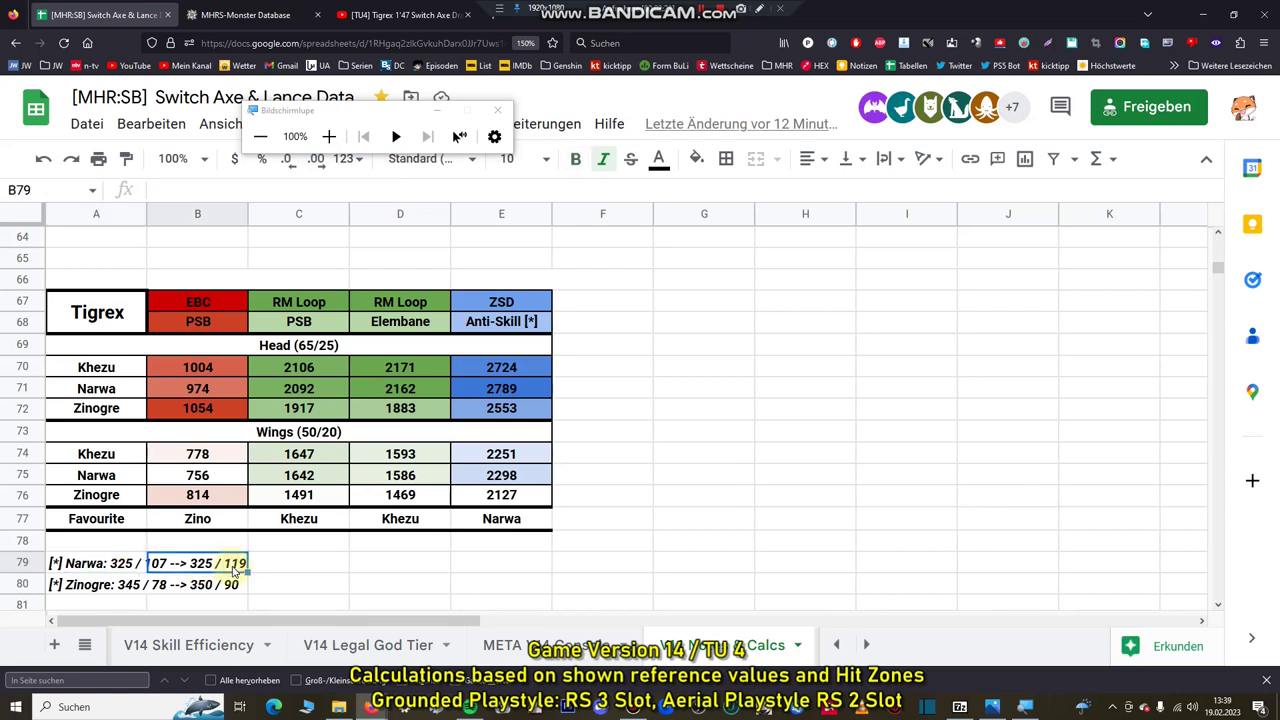
{"action": "left_click", "coordinate": [72, 590]}
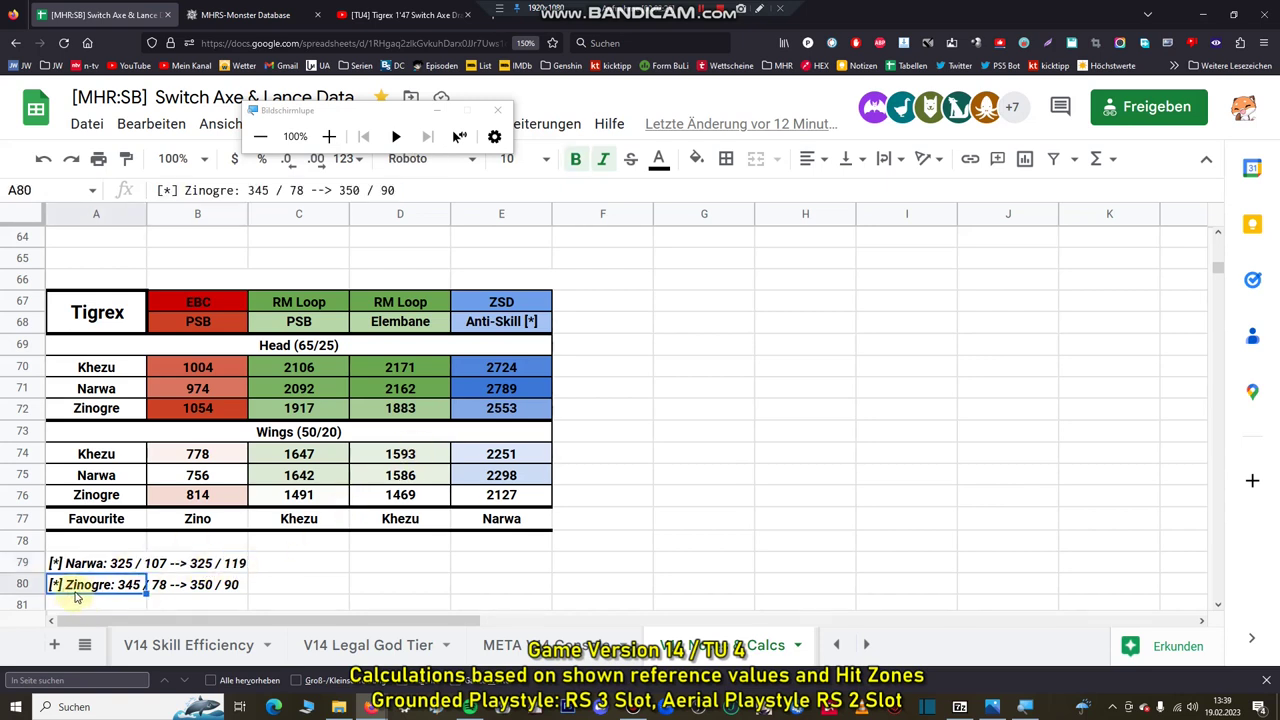
{"action": "left_click", "coordinate": [178, 590]}
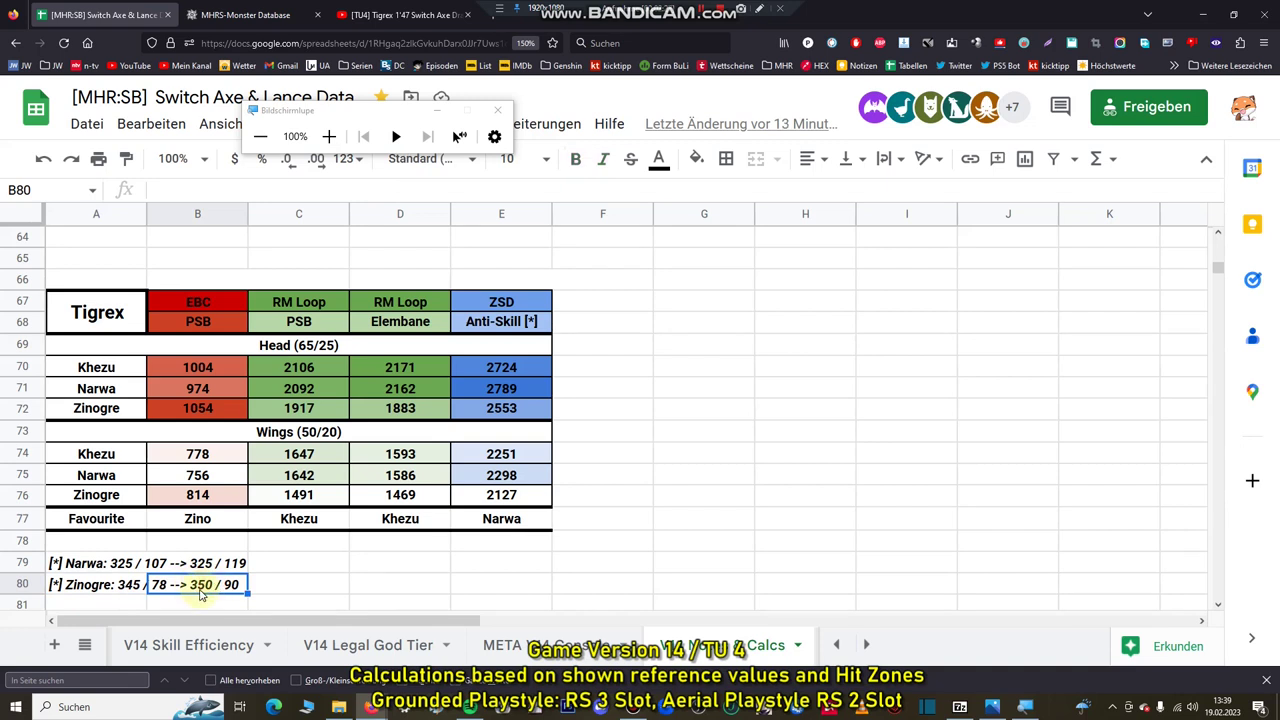